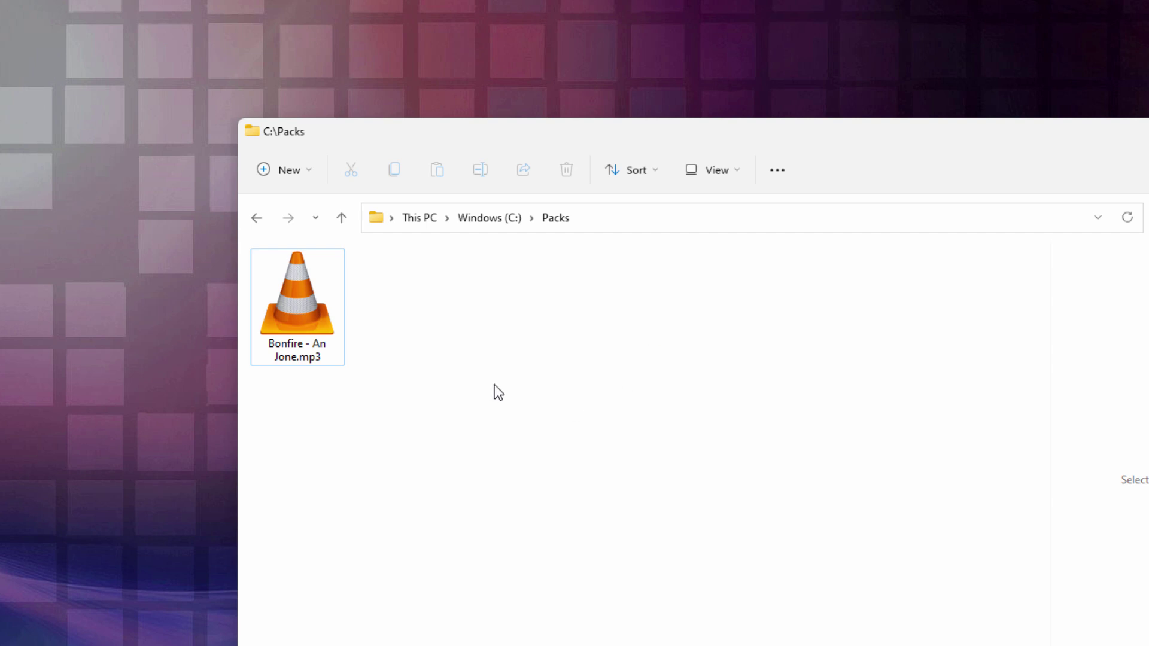
Step: Play Bonfire - An Jone.mp3 from the Packs folder in VLC, then pause it and close the player
{"action": "left_click", "coordinate": [303, 300]}
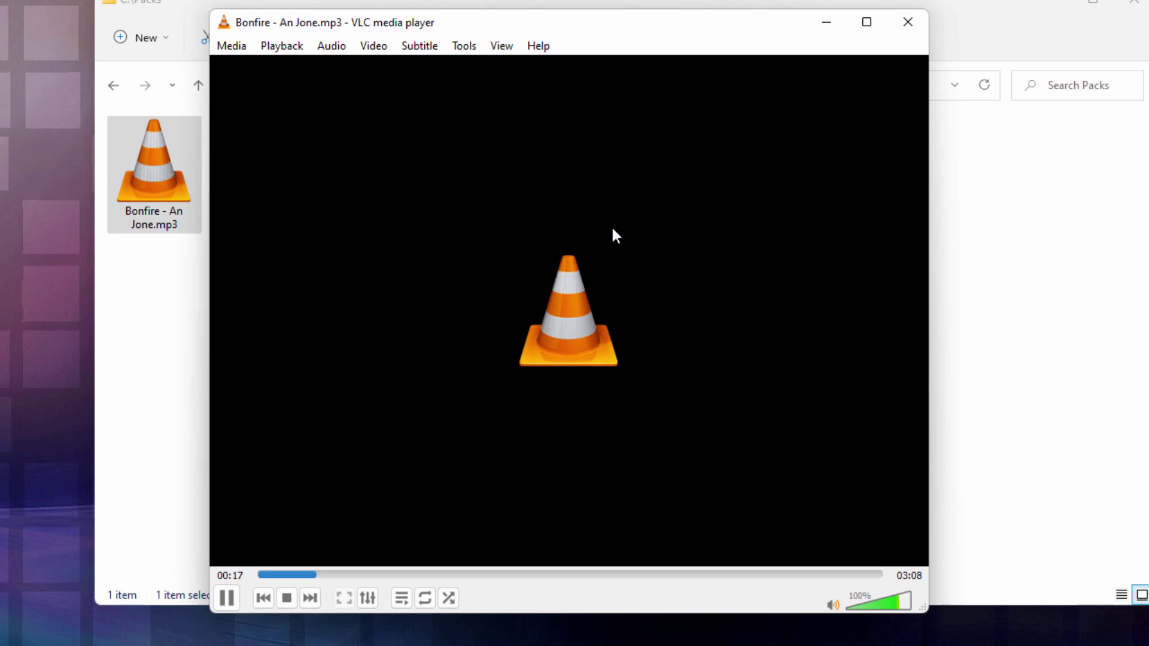
{"action": "left_click", "coordinate": [231, 603]}
{"action": "left_click_drag", "start_coordinate": [587, 28], "coordinate": [610, 29]}
{"action": "left_click", "coordinate": [930, 22]}
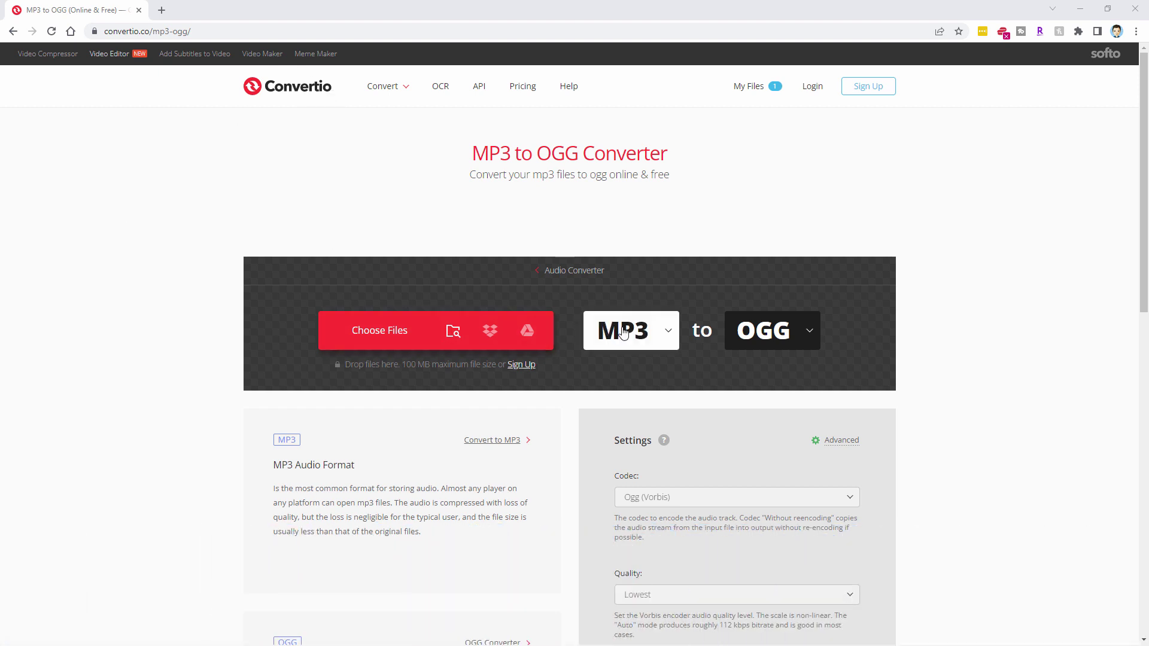
Step: Switch to Convertio's MP3 to OGG page in the browser and add Bonfire - An Jone.mp3 from C:\Packs
{"action": "left_click", "coordinate": [210, 28]}
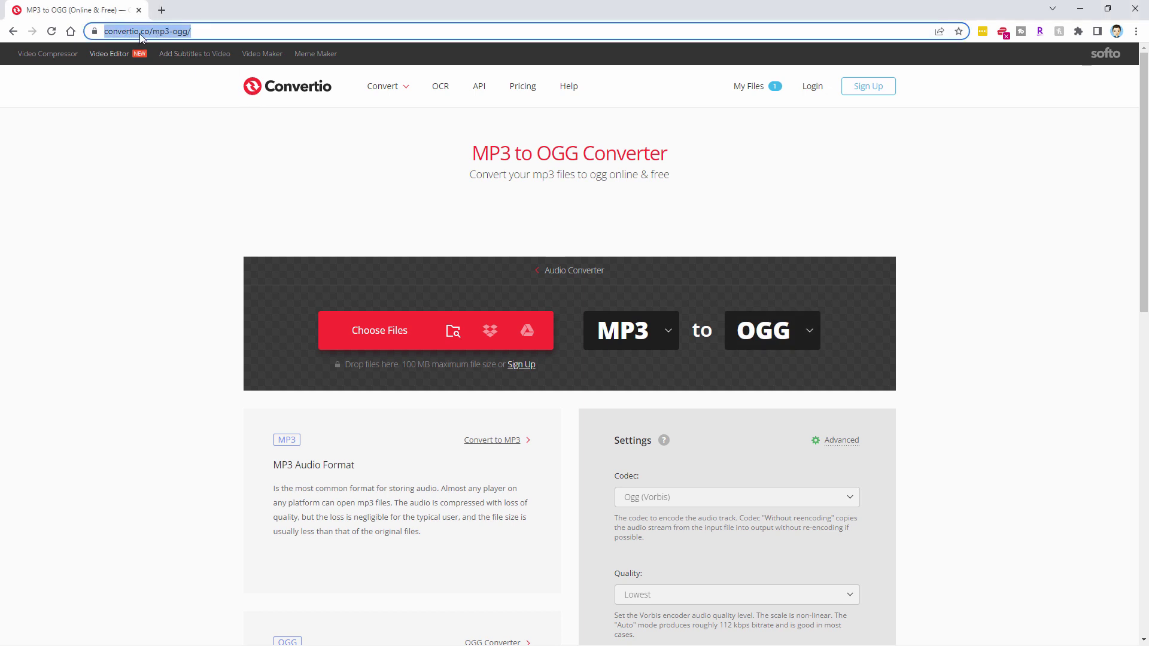
{"action": "left_click", "coordinate": [167, 236]}
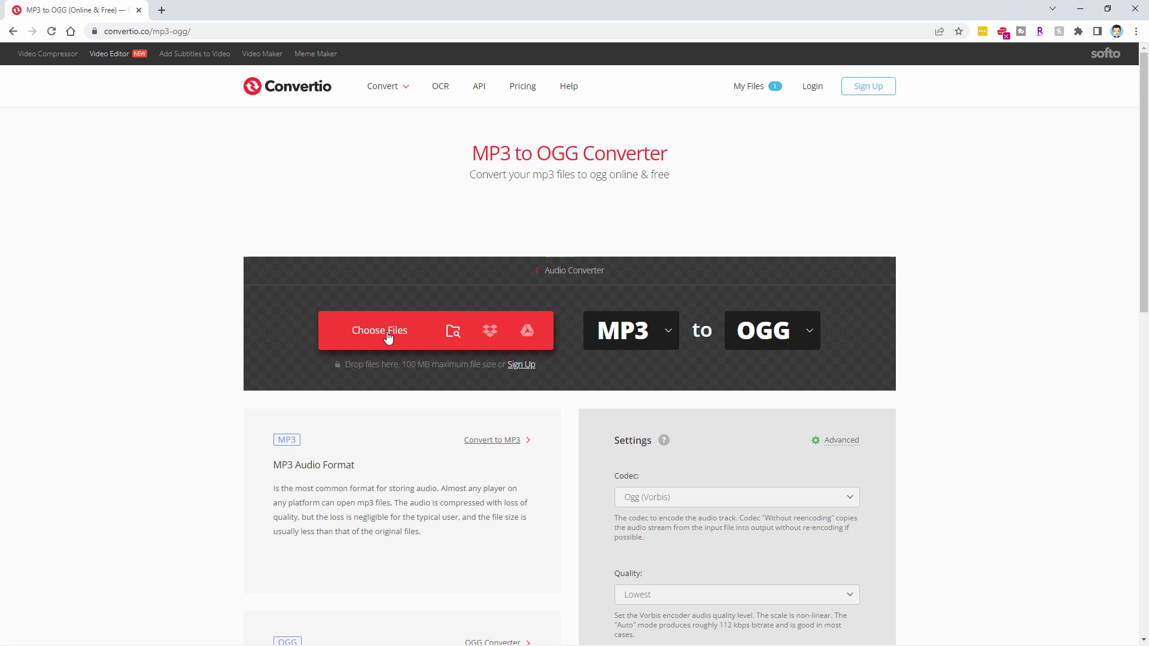
{"action": "left_click", "coordinate": [387, 336]}
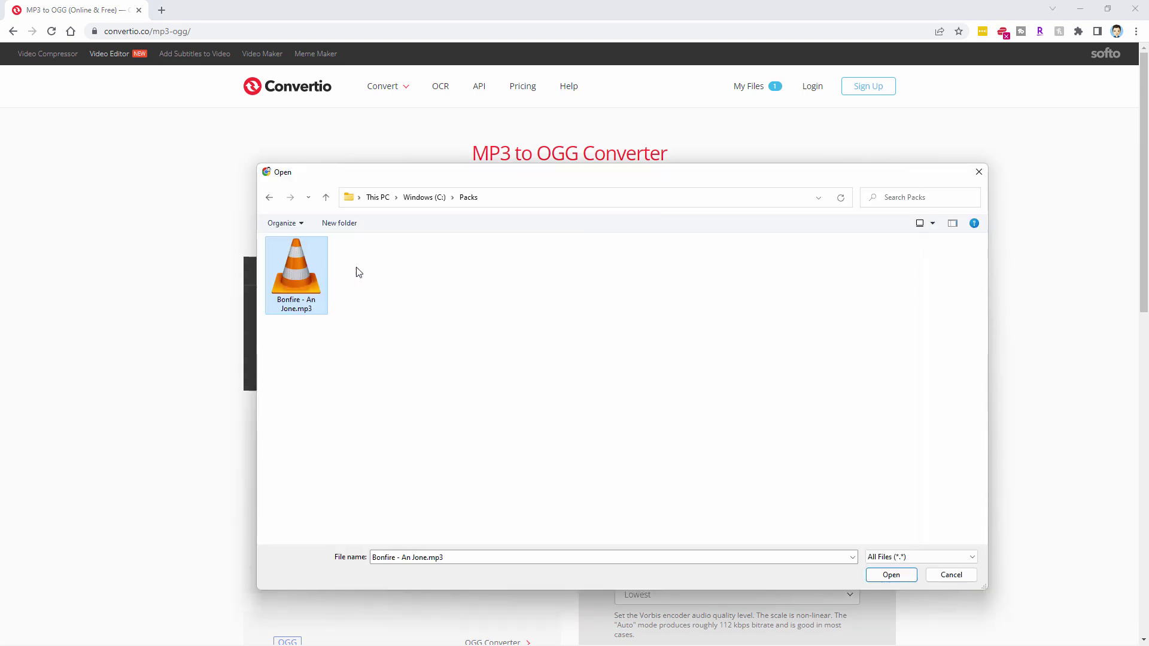
{"action": "left_click", "coordinate": [890, 575]}
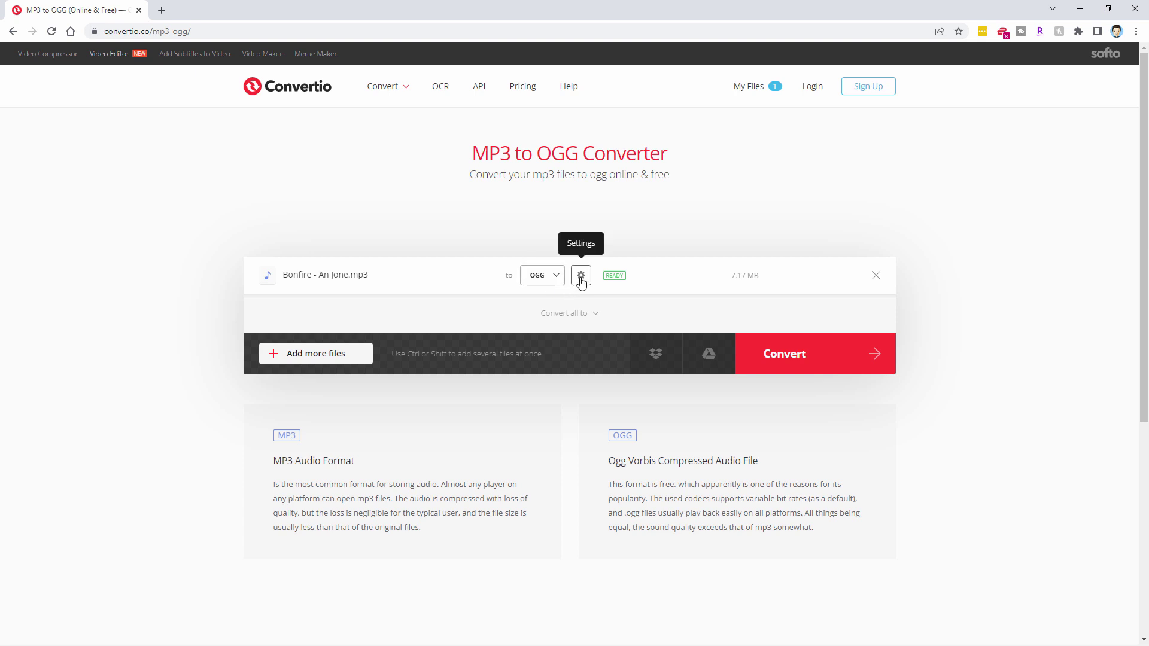
Step: Accept the default conversion settings with the Ogg (Vorbis) codec and Lowest quality, and convert the MP3 to OGG
{"action": "left_click", "coordinate": [581, 277]}
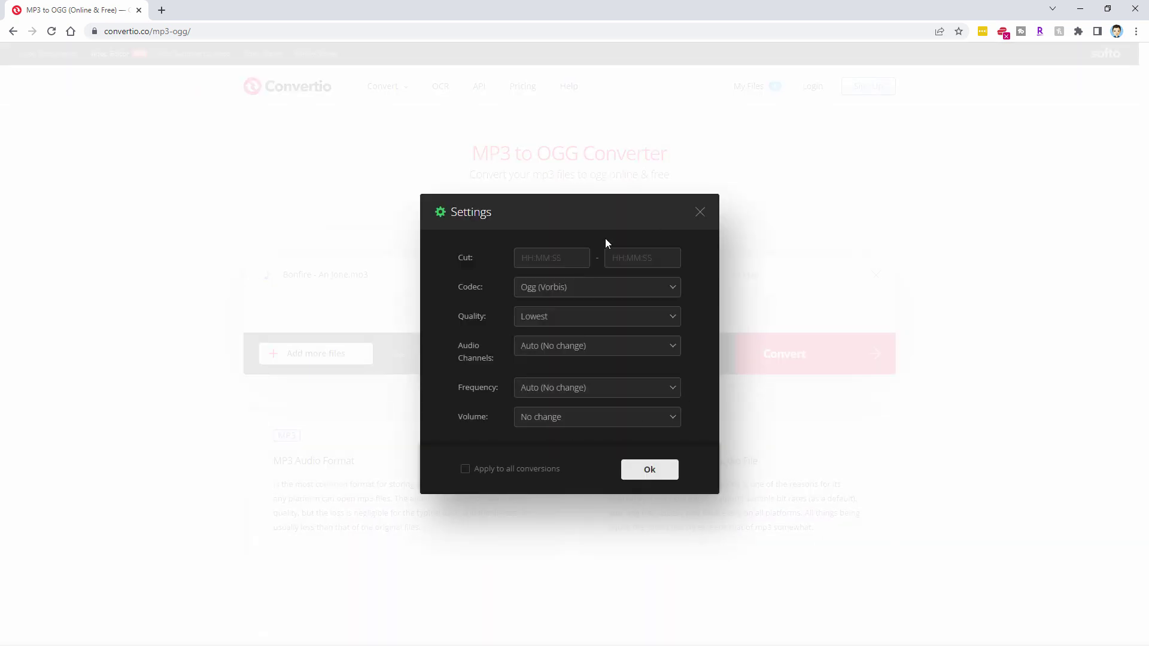
{"action": "left_click", "coordinate": [650, 468]}
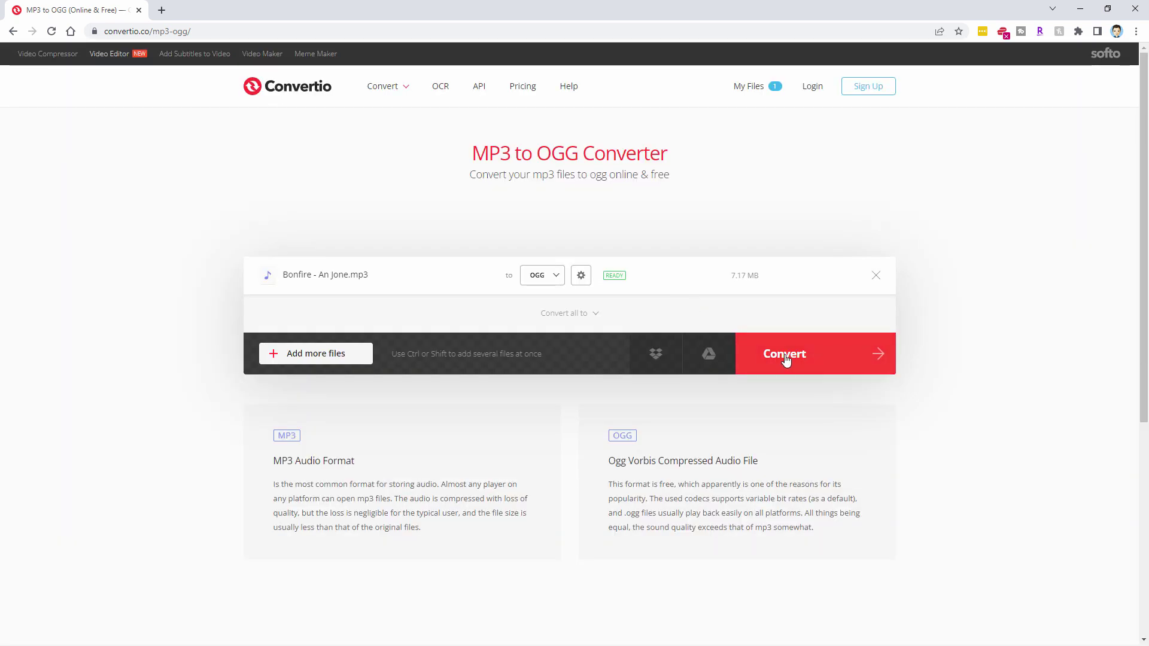
{"action": "left_click", "coordinate": [785, 358]}
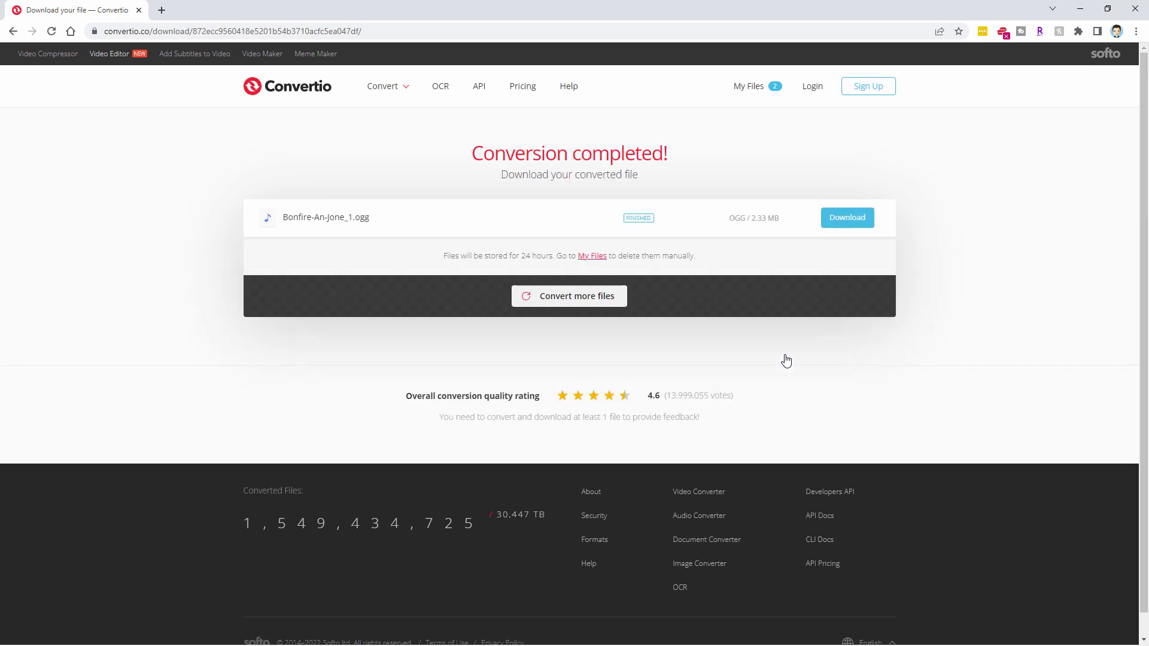
Step: Download the converted file as Bonfire-An-Jone_1.ogg into C:\Packs and check it in File Explorer
{"action": "left_click", "coordinate": [848, 223]}
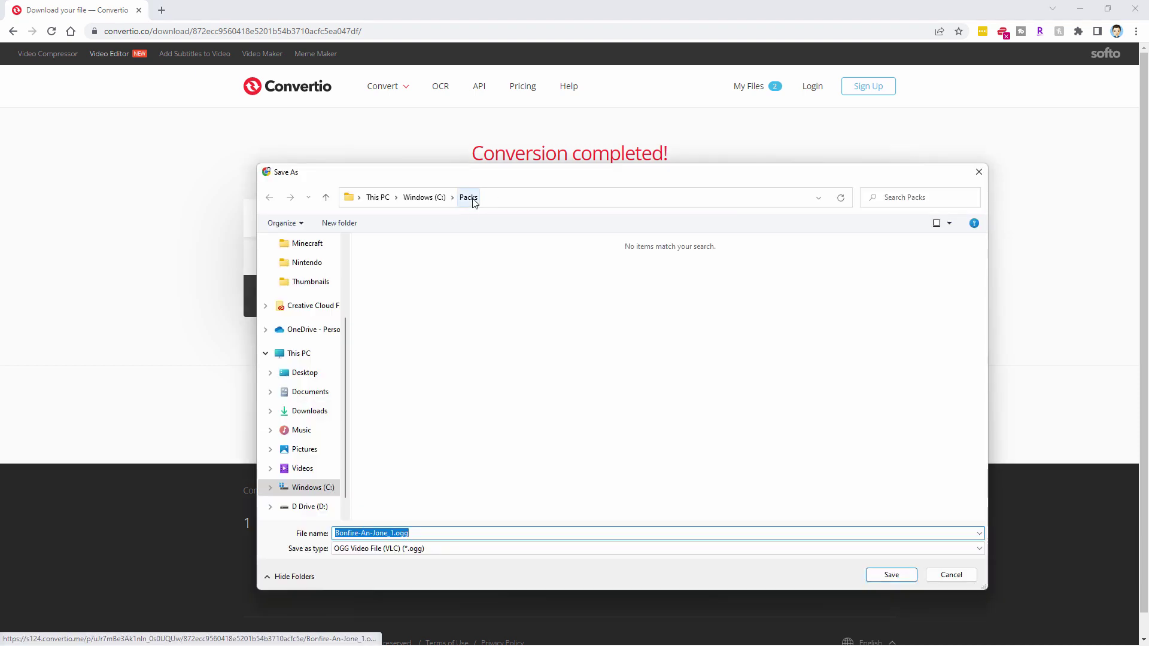
{"action": "left_click", "coordinate": [891, 575]}
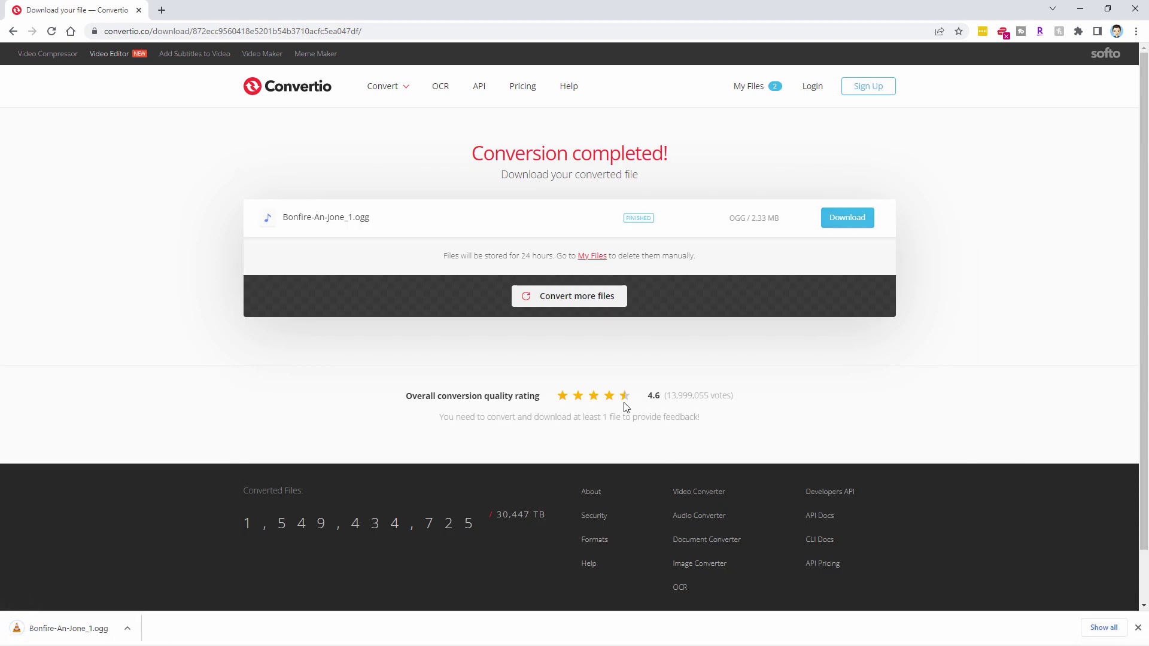
{"action": "left_click", "coordinate": [1080, 13]}
{"action": "left_click", "coordinate": [331, 367]}
{"action": "left_click", "coordinate": [313, 311]}
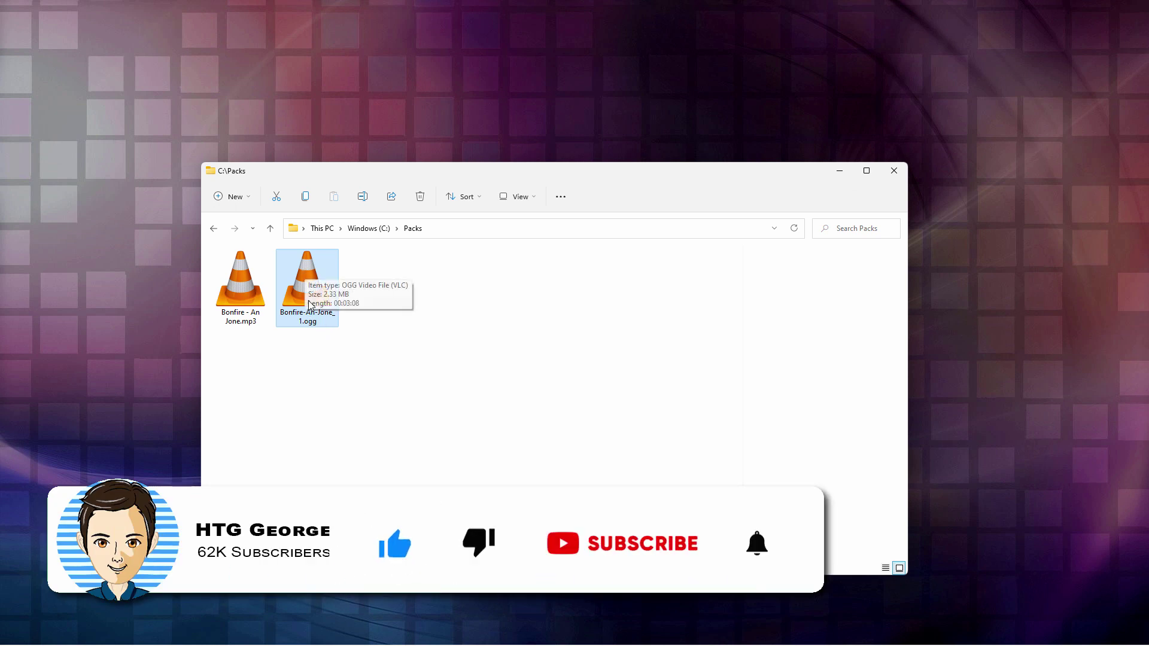
{"action": "left_click", "coordinate": [386, 391]}
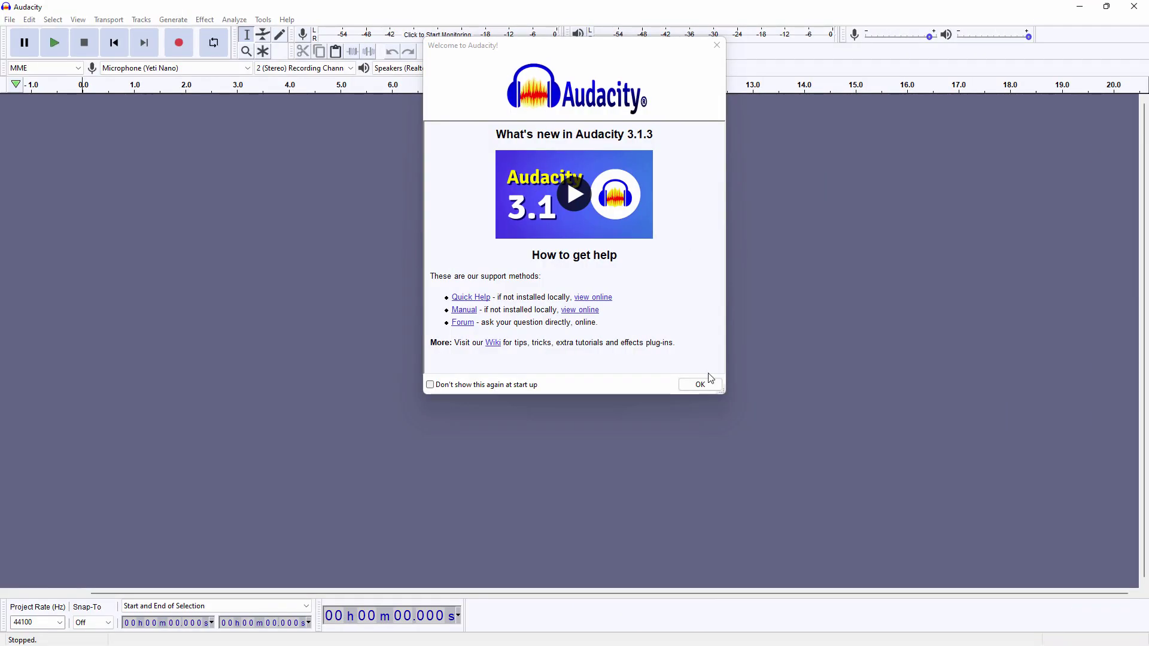
Step: Dismiss Audacity's welcome message and import Bonfire - An Jone.mp3 from the Packs folder as a track
{"action": "left_click", "coordinate": [696, 382]}
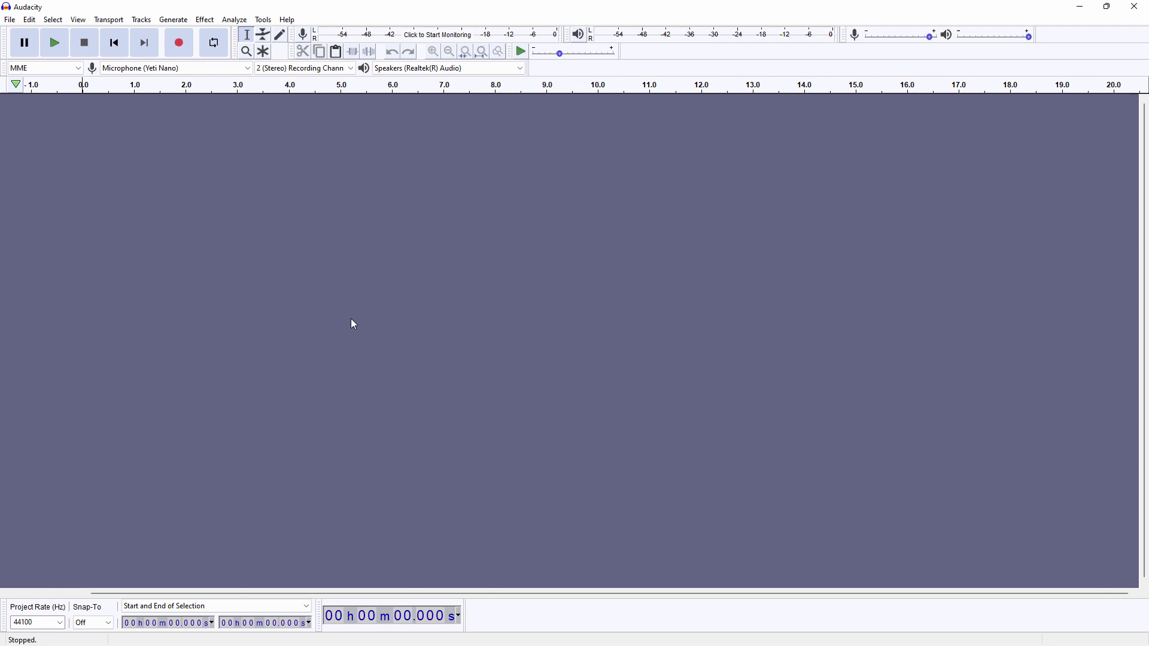
{"action": "key", "text": "alt+Tab"}
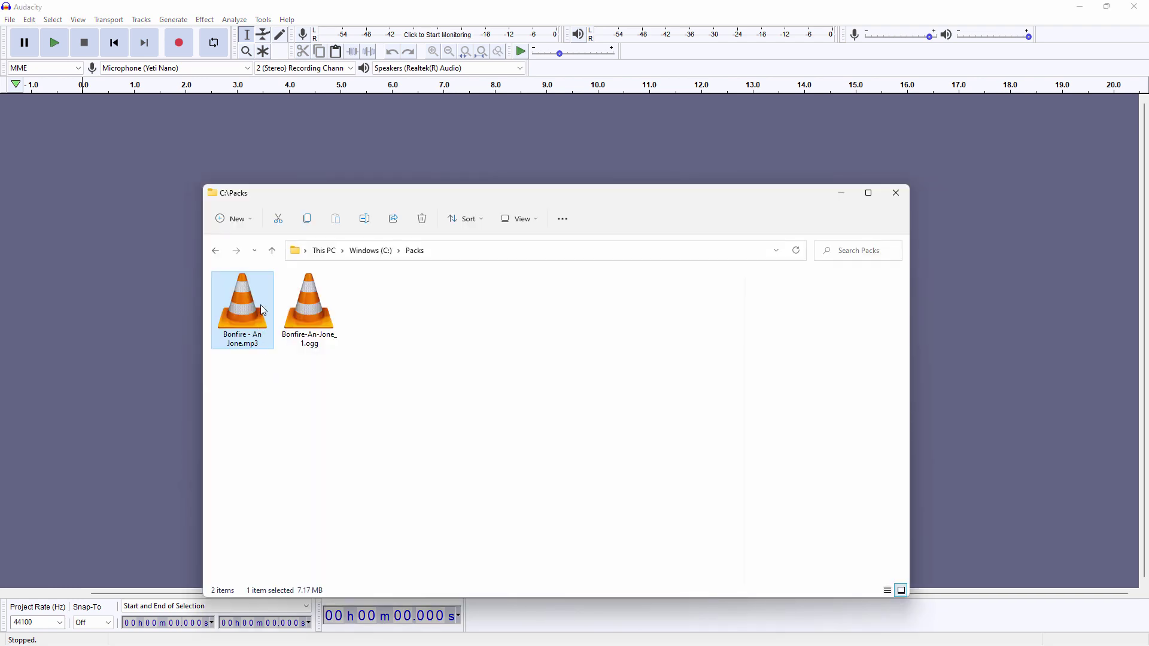
{"action": "left_click_drag", "start_coordinate": [263, 306], "coordinate": [114, 289]}
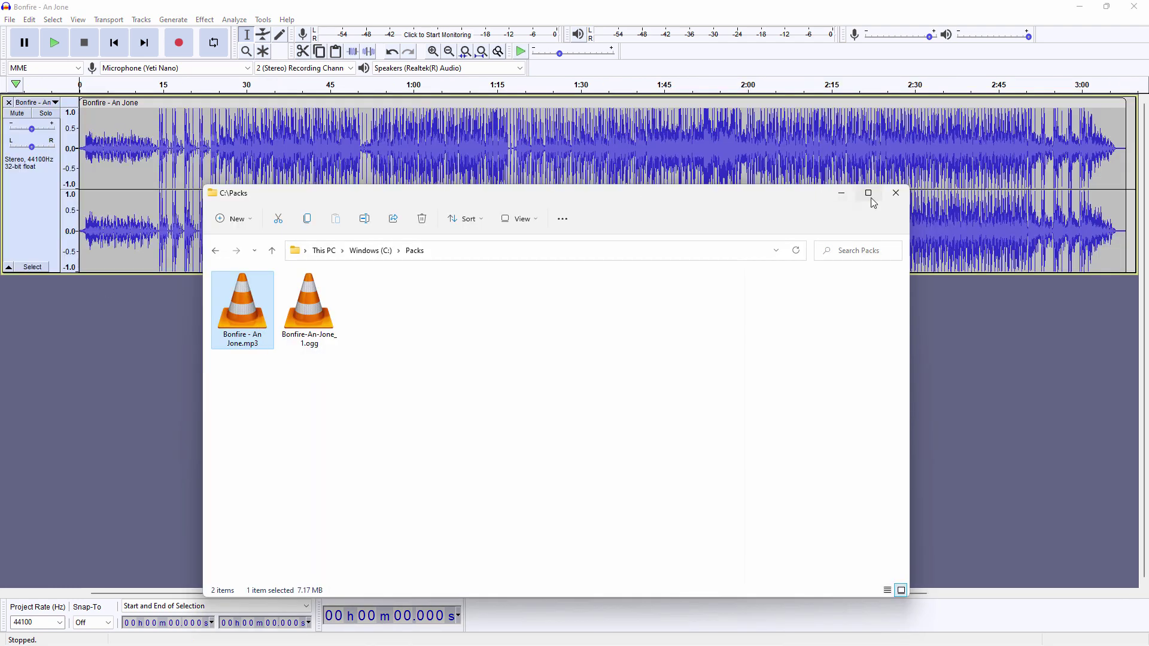
{"action": "left_click", "coordinate": [570, 293]}
{"action": "left_click", "coordinate": [626, 437]}
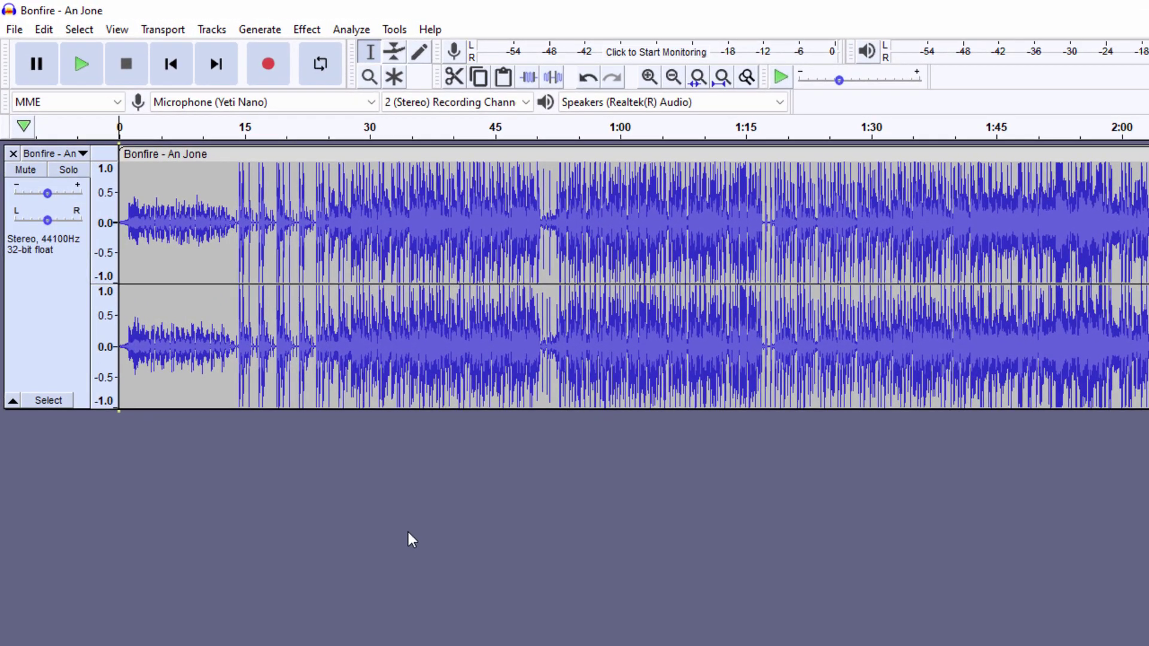
Step: Select the whole Bonfire track and resample it to 48000 Hz
{"action": "left_click", "coordinate": [10, 177]}
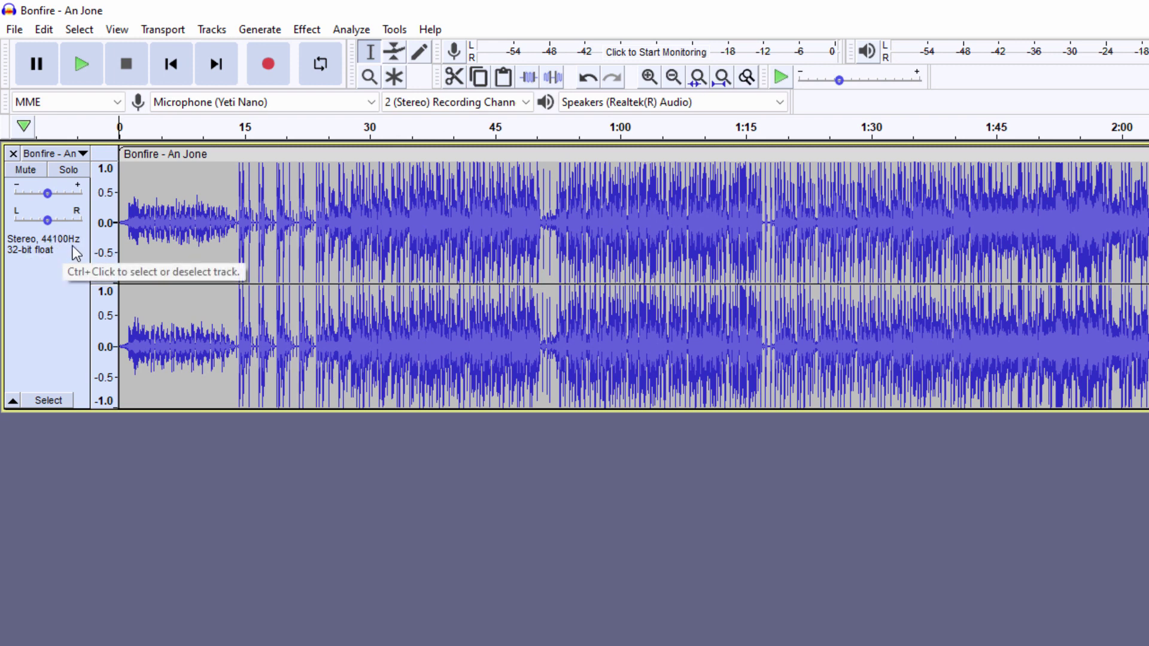
{"action": "left_click", "coordinate": [48, 325]}
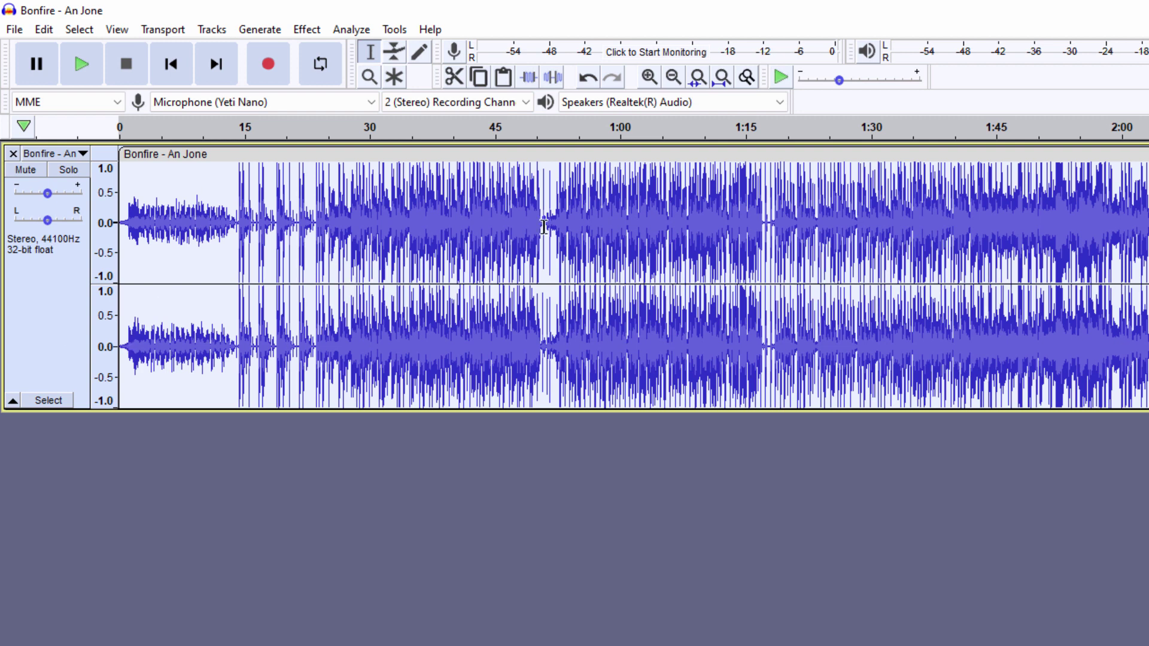
{"action": "left_click", "coordinate": [211, 30]}
{"action": "left_click", "coordinate": [243, 98]}
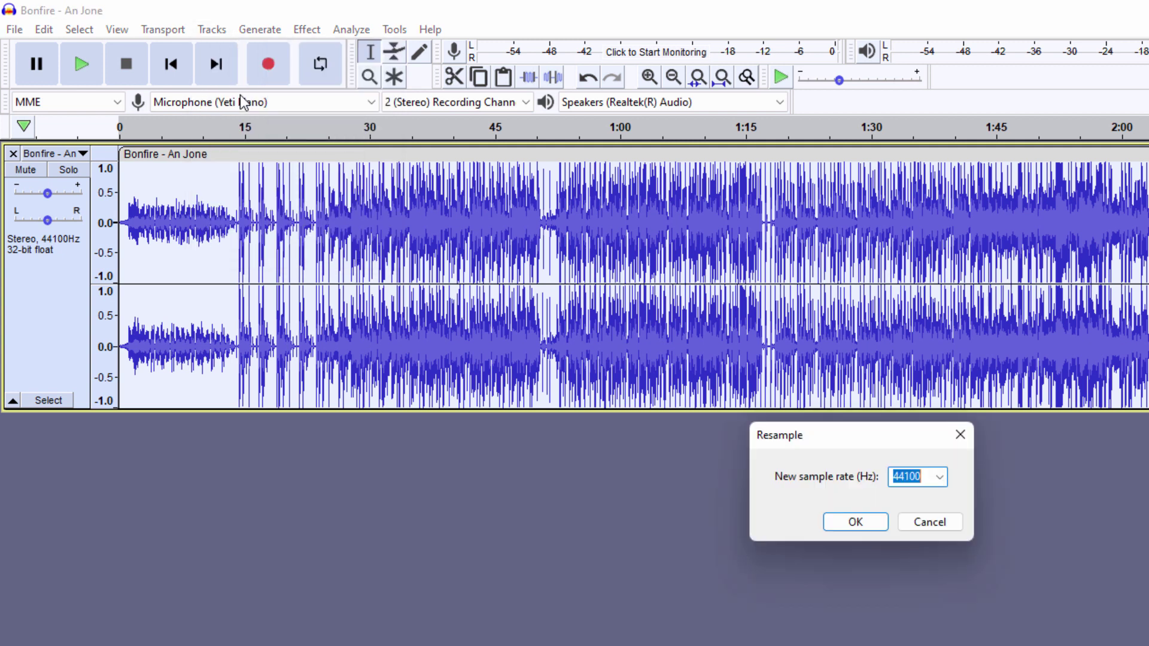
{"action": "left_click", "coordinate": [939, 477]}
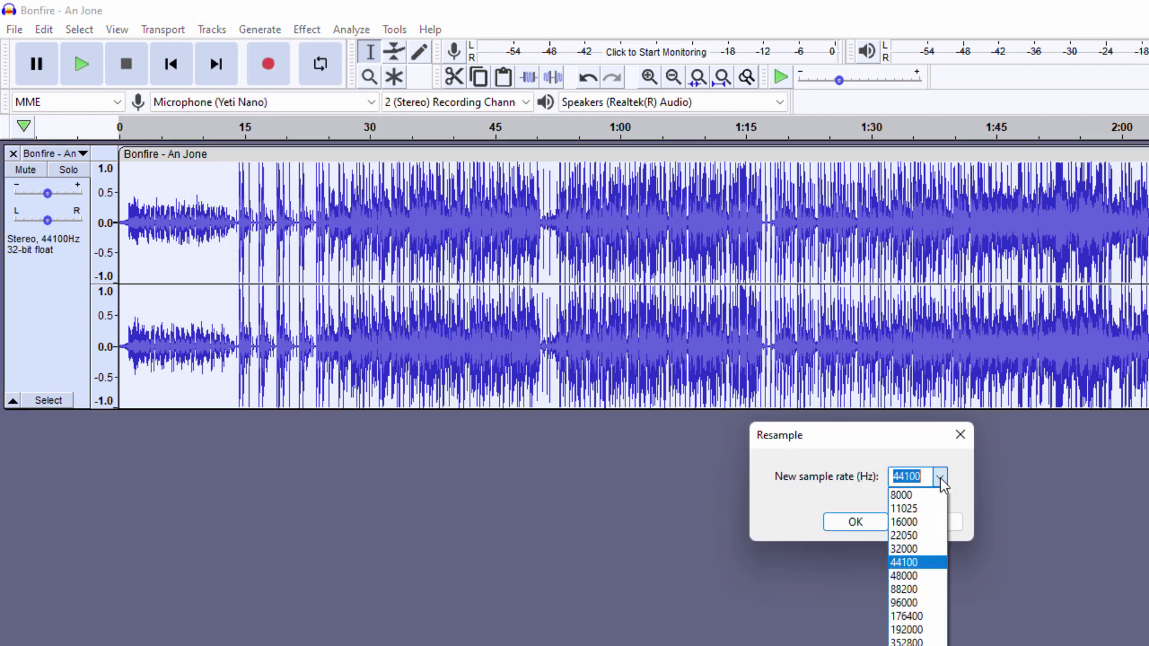
{"action": "left_click", "coordinate": [921, 576]}
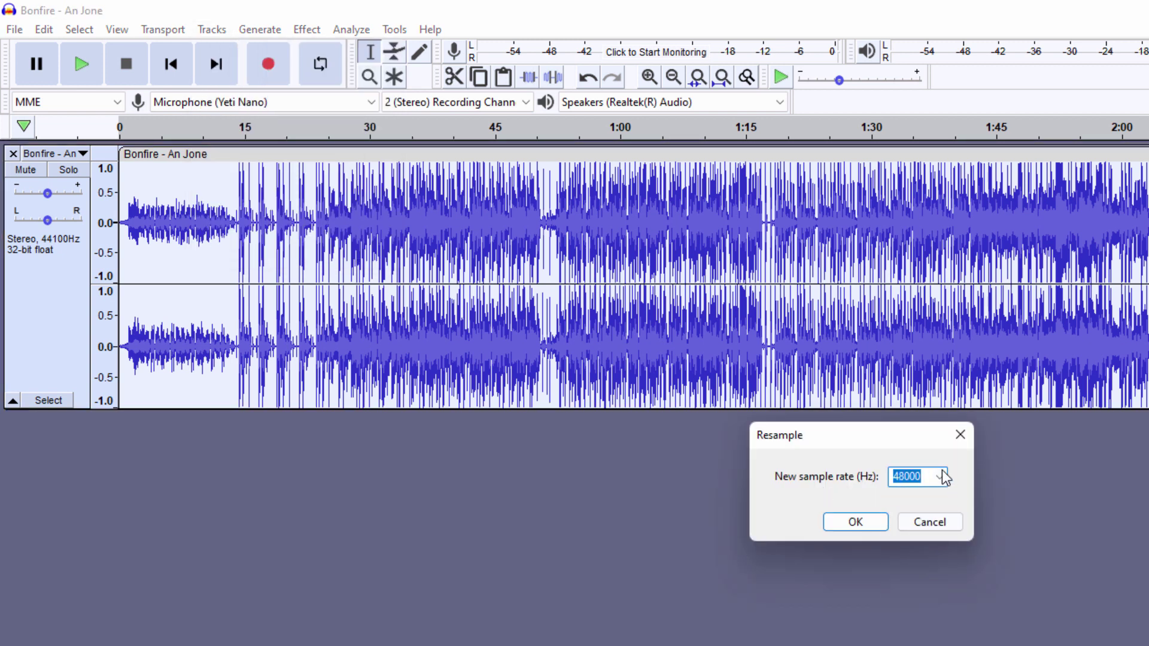
{"action": "left_click", "coordinate": [865, 523]}
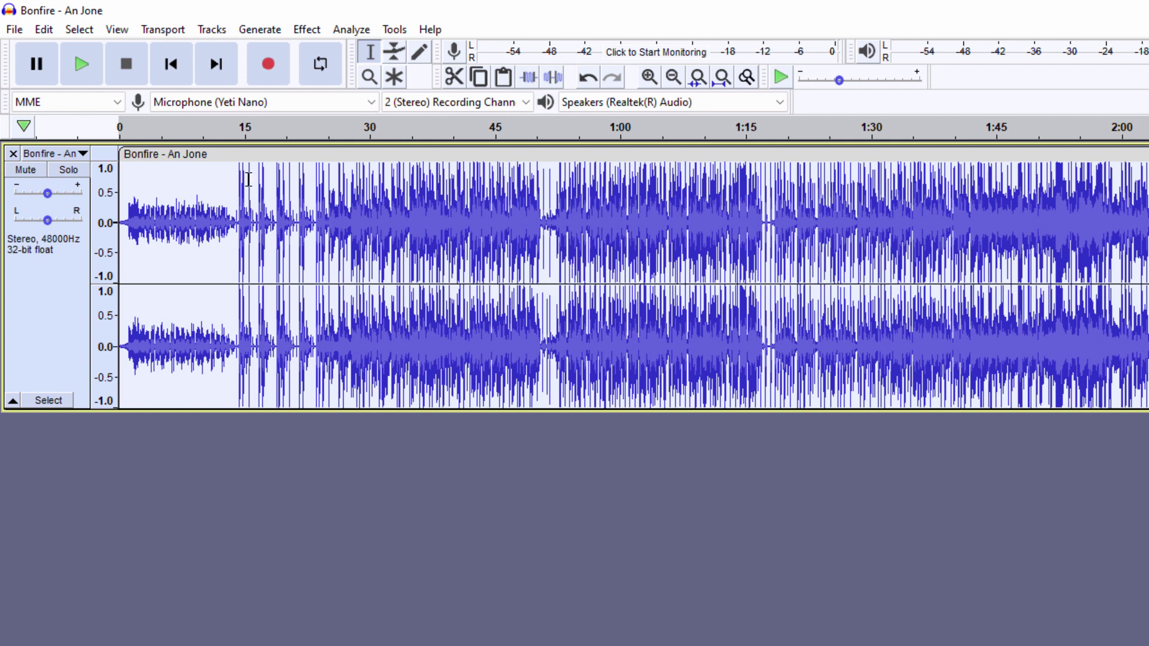
Step: Export the audio as Bonfire - An Jone.ogg in the Packs folder with quality 5 and the metadata tags left as they are
{"action": "left_click", "coordinate": [15, 30]}
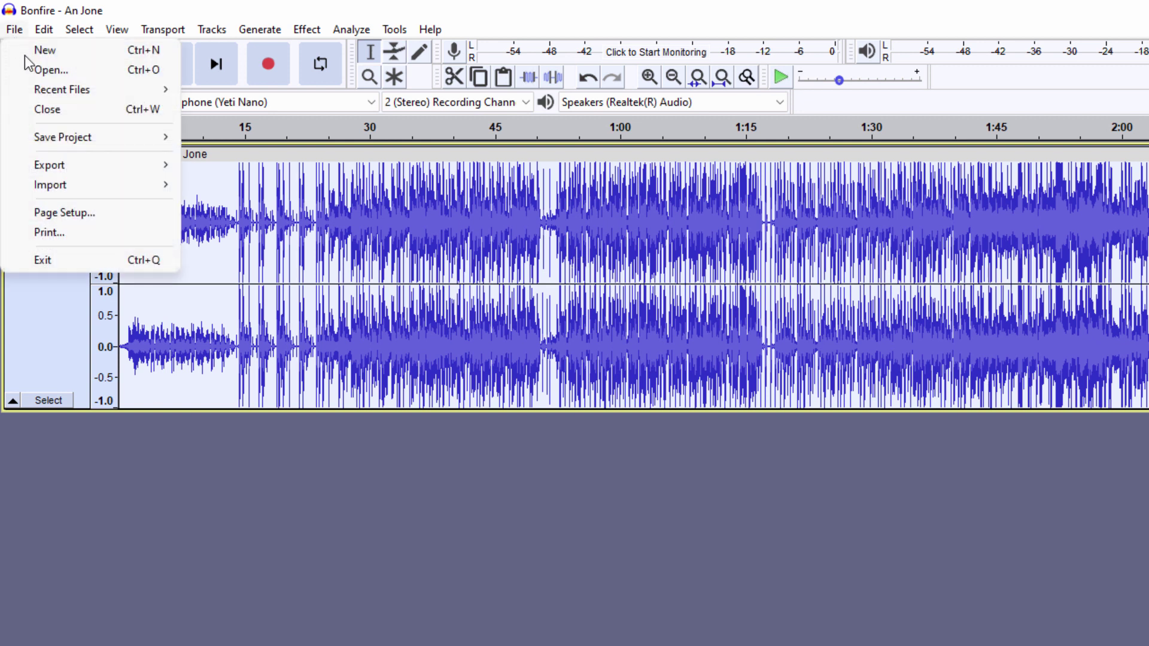
{"action": "mouse_move", "coordinate": [86, 165]}
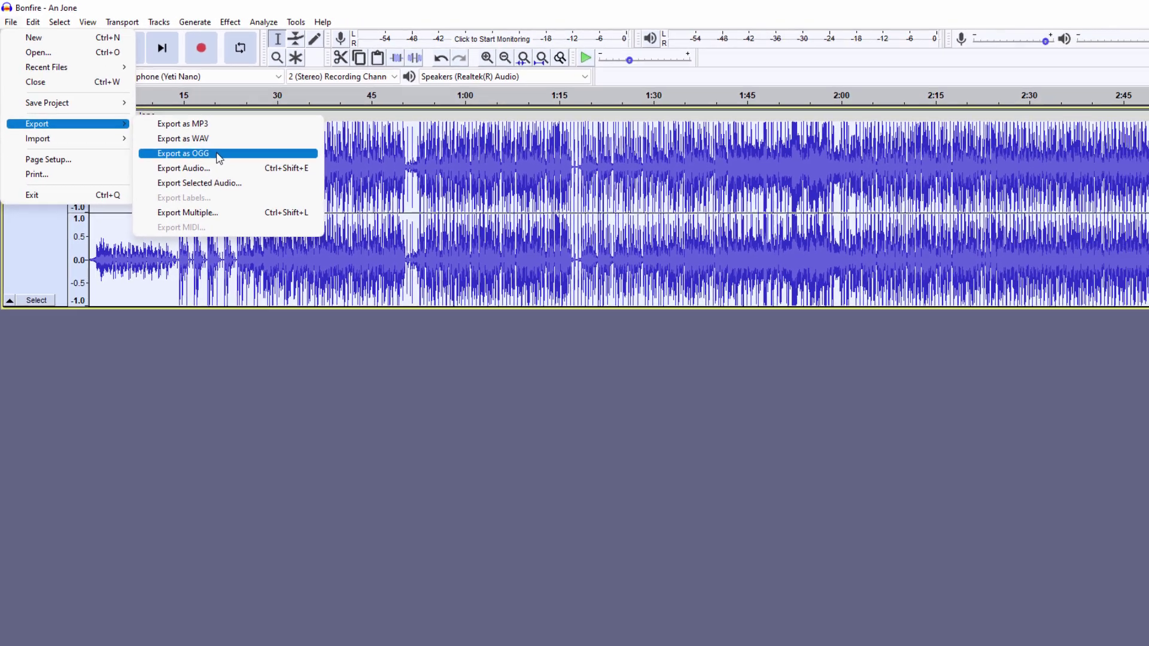
{"action": "left_click", "coordinate": [219, 155]}
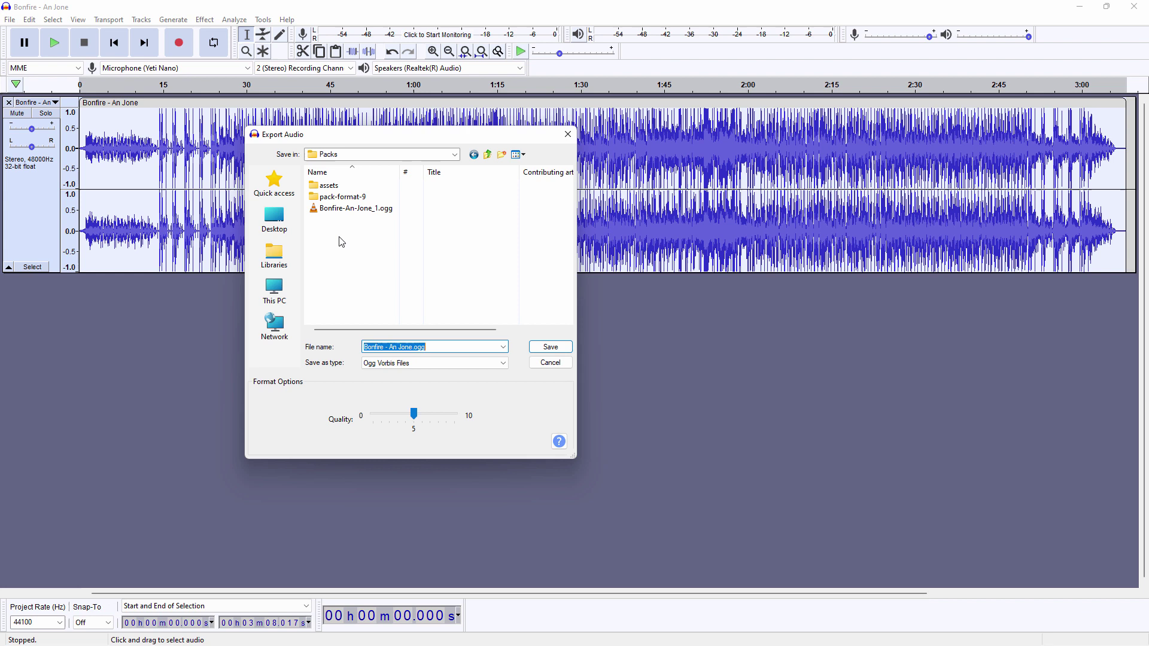
{"action": "left_click", "coordinate": [551, 347]}
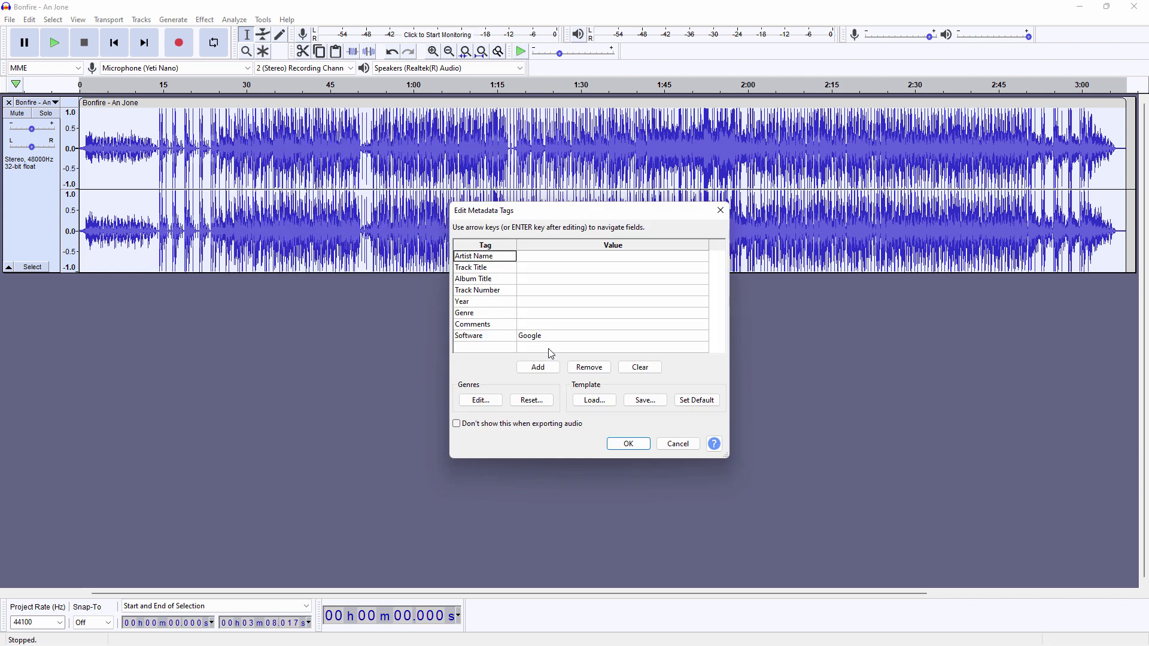
{"action": "left_click", "coordinate": [630, 441]}
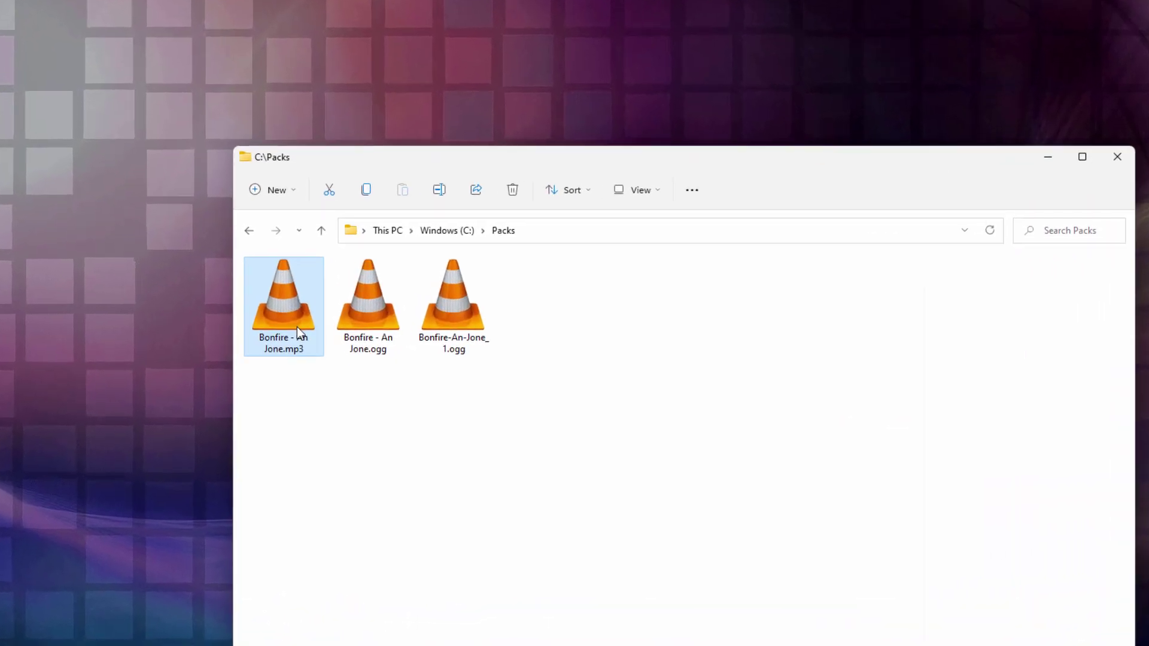
Step: Switch to File Explorer and compare the original MP3 with the two OGG files in the Packs folder
{"action": "left_click", "coordinate": [319, 326]}
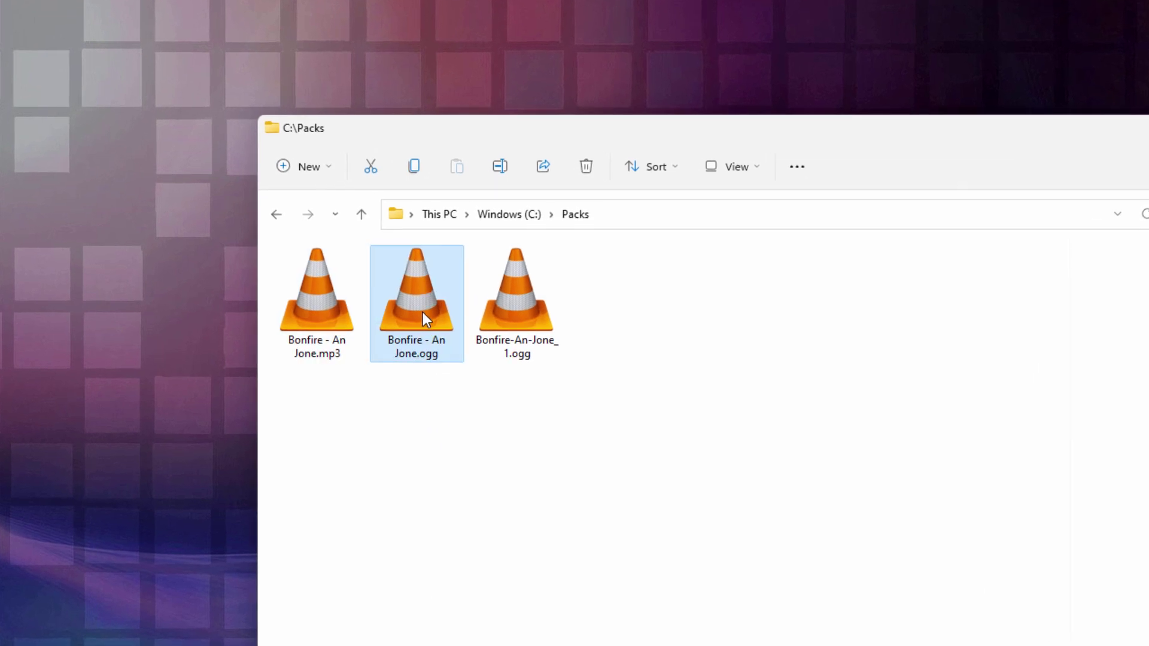
{"action": "left_click", "coordinate": [529, 324]}
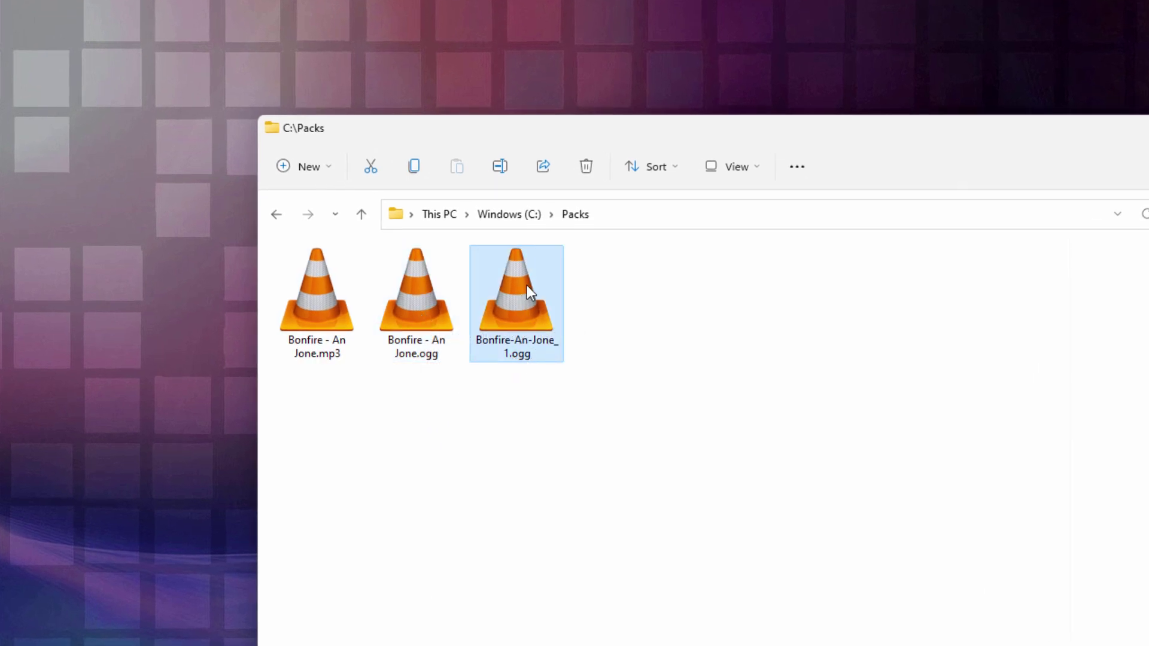
{"action": "mouse_move", "coordinate": [508, 314]}
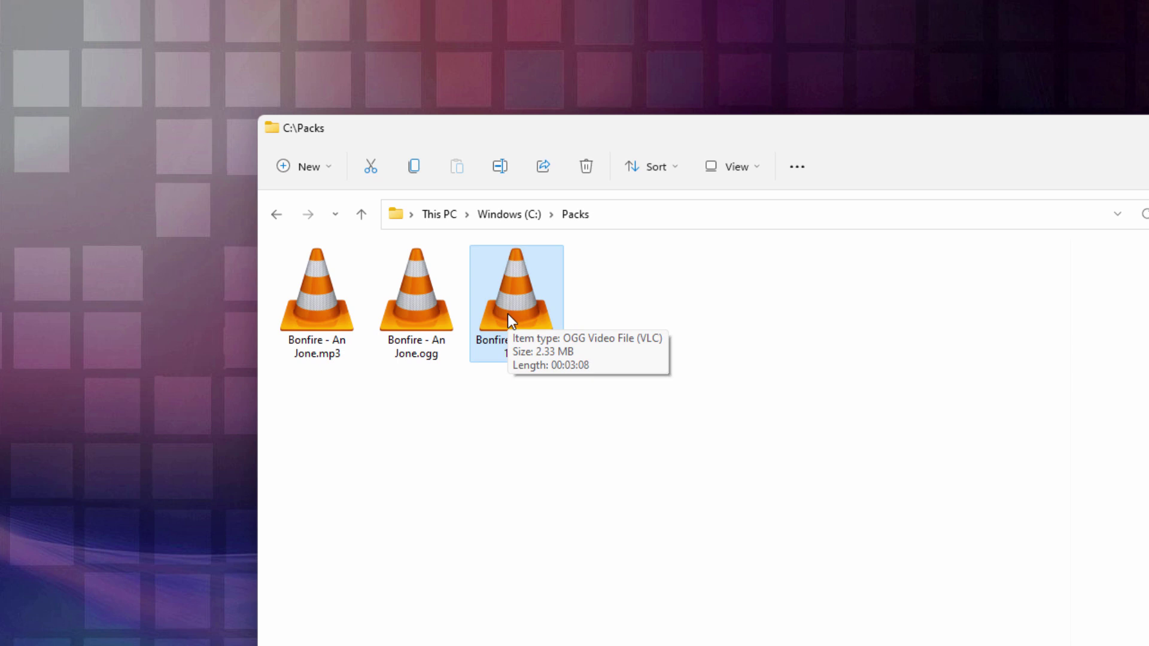
{"action": "left_click", "coordinate": [658, 303]}
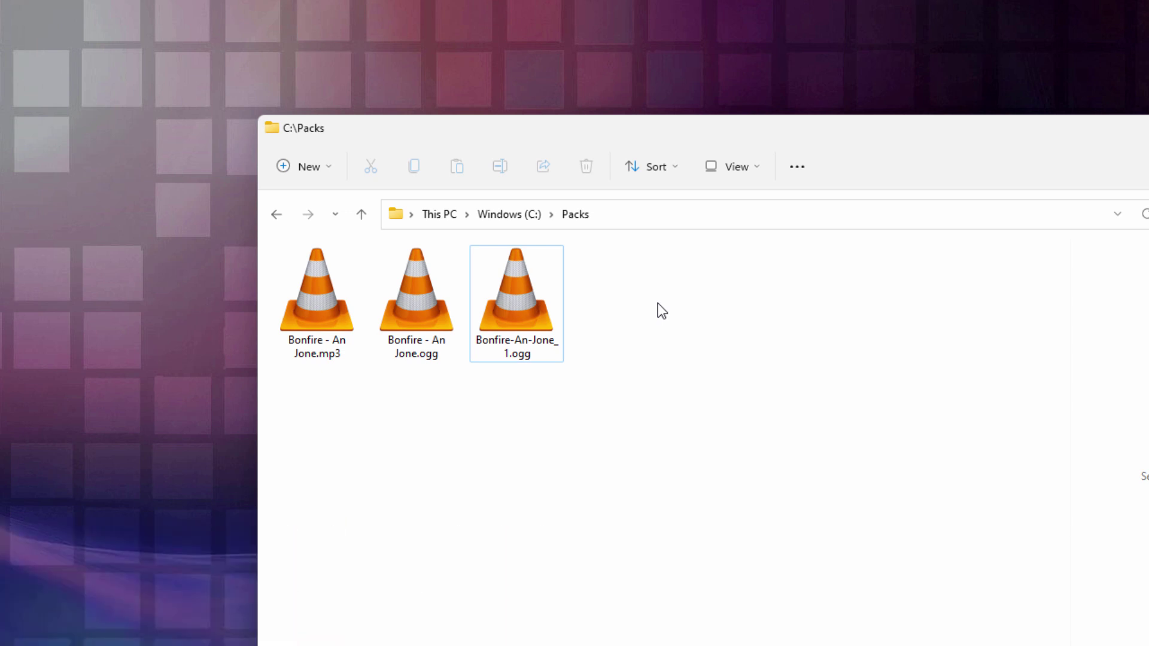
Step: Switch to the Minecraft 1.19 music.txt notes in Notepad and examine the path and file name of the ancestry.ogg track
{"action": "key", "text": "alt+Tab"}
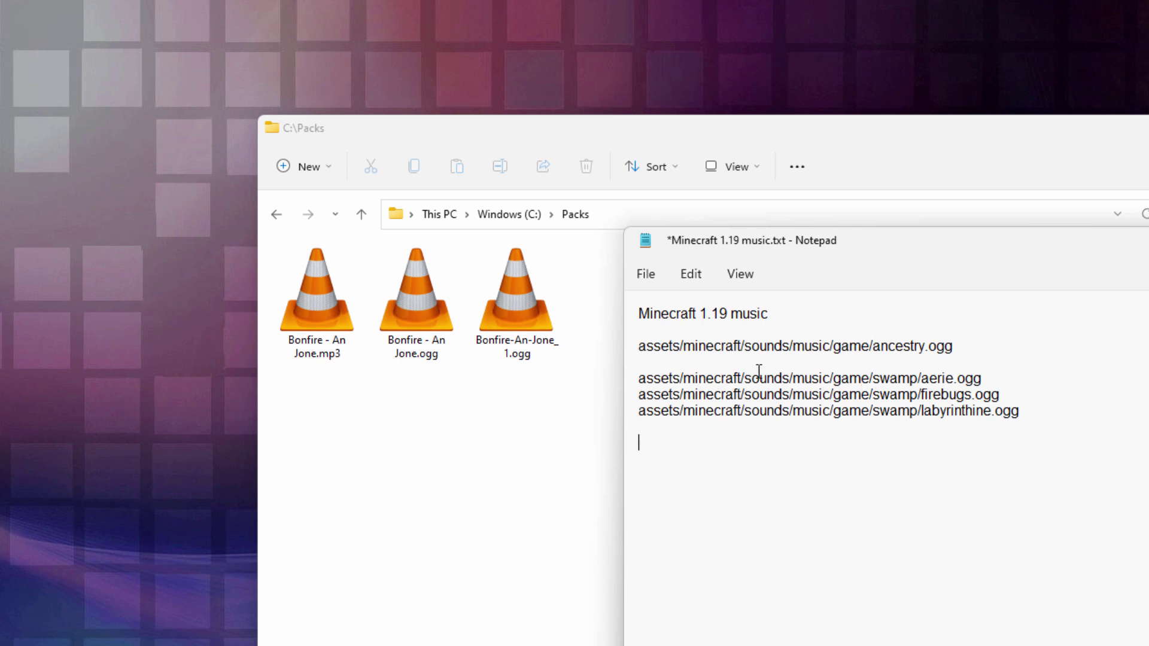
{"action": "left_click", "coordinate": [815, 446]}
{"action": "left_click_drag", "start_coordinate": [871, 348], "coordinate": [638, 347]}
{"action": "key", "text": "shift+End"}
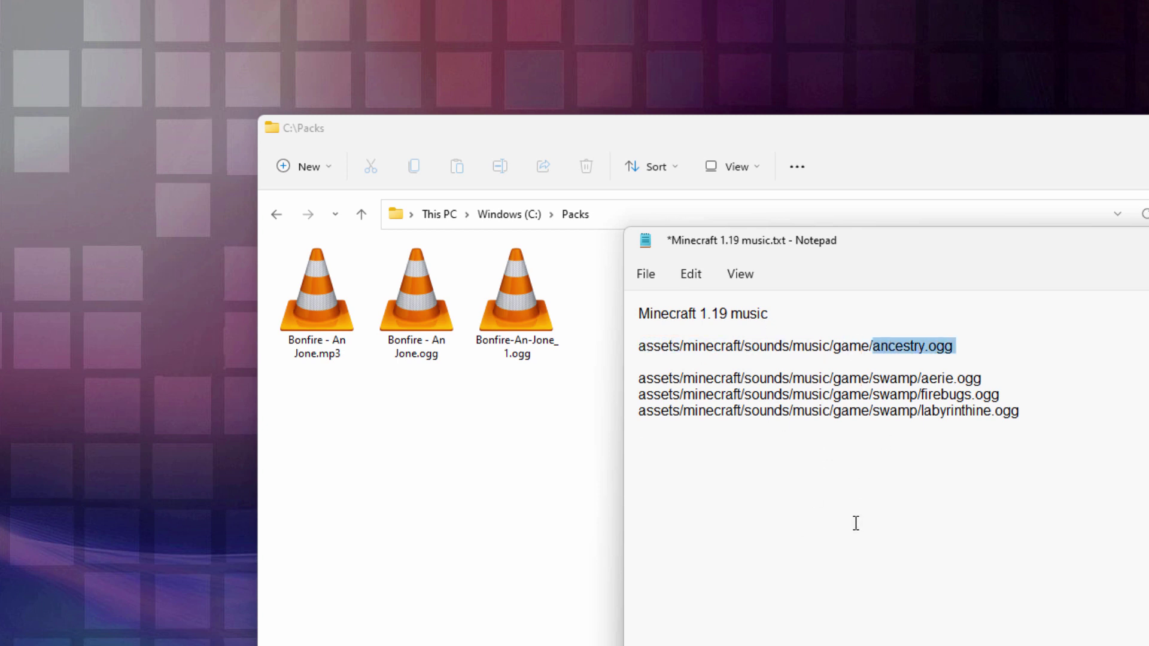
{"action": "key", "text": "shift+Home"}
{"action": "left_click", "coordinate": [984, 334]}
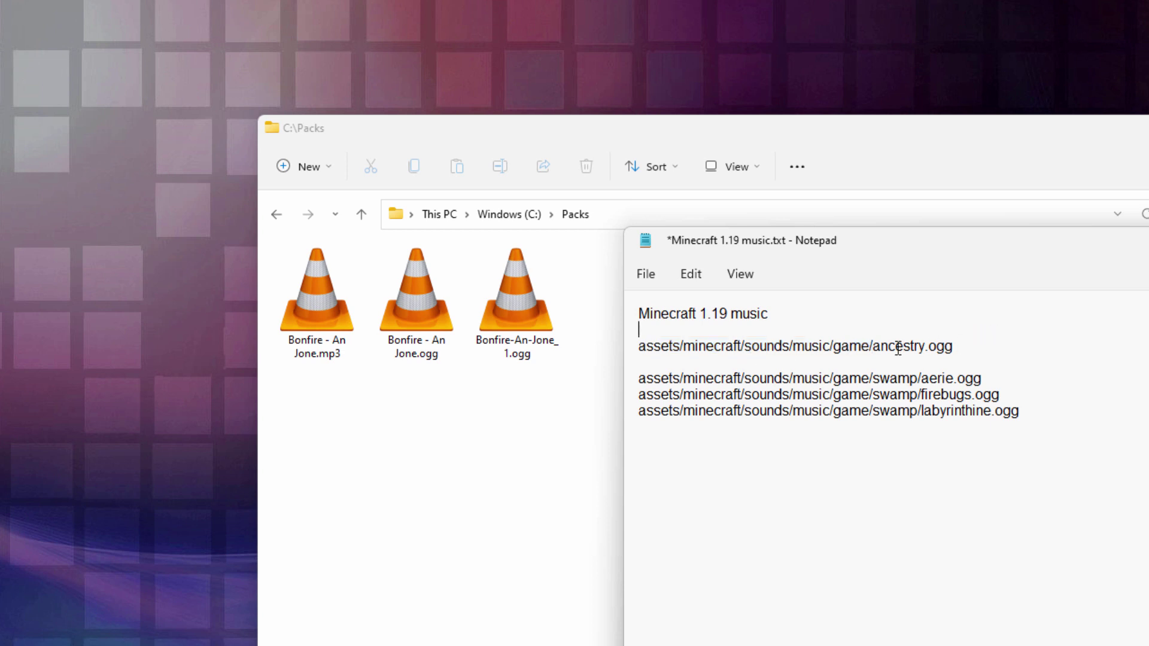
Step: Examine the folder paths and file names of the ancestry.ogg and swamp tracks in the notes
{"action": "left_click_drag", "start_coordinate": [872, 347], "coordinate": [962, 343]}
{"action": "left_click", "coordinate": [866, 347]}
{"action": "double_click", "coordinate": [854, 346]}
{"action": "key", "text": "Down"}
{"action": "double_click", "coordinate": [898, 379]}
{"action": "left_click", "coordinate": [957, 380]}
{"action": "left_click_drag", "start_coordinate": [869, 346], "coordinate": [631, 350]}
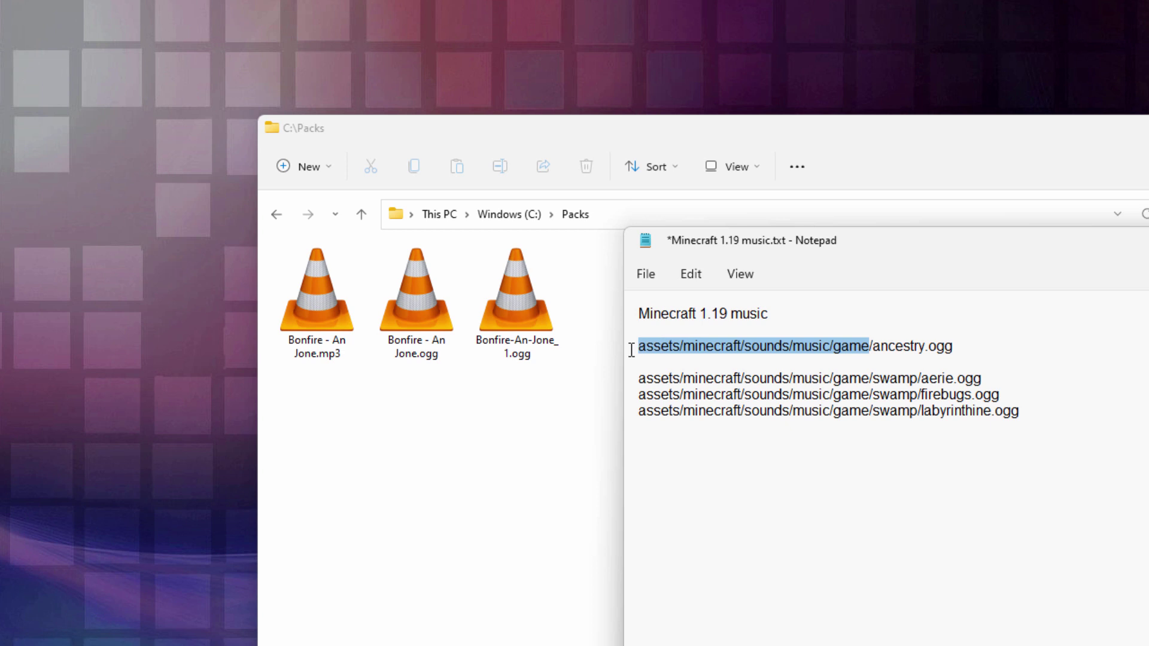
{"action": "left_click", "coordinate": [801, 355]}
Step: Arrange the notes above the Packs folder window so the track paths stay readable while working in File Explorer
{"action": "left_click_drag", "start_coordinate": [902, 251], "coordinate": [732, 0]}
{"action": "left_click", "coordinate": [795, 500]}
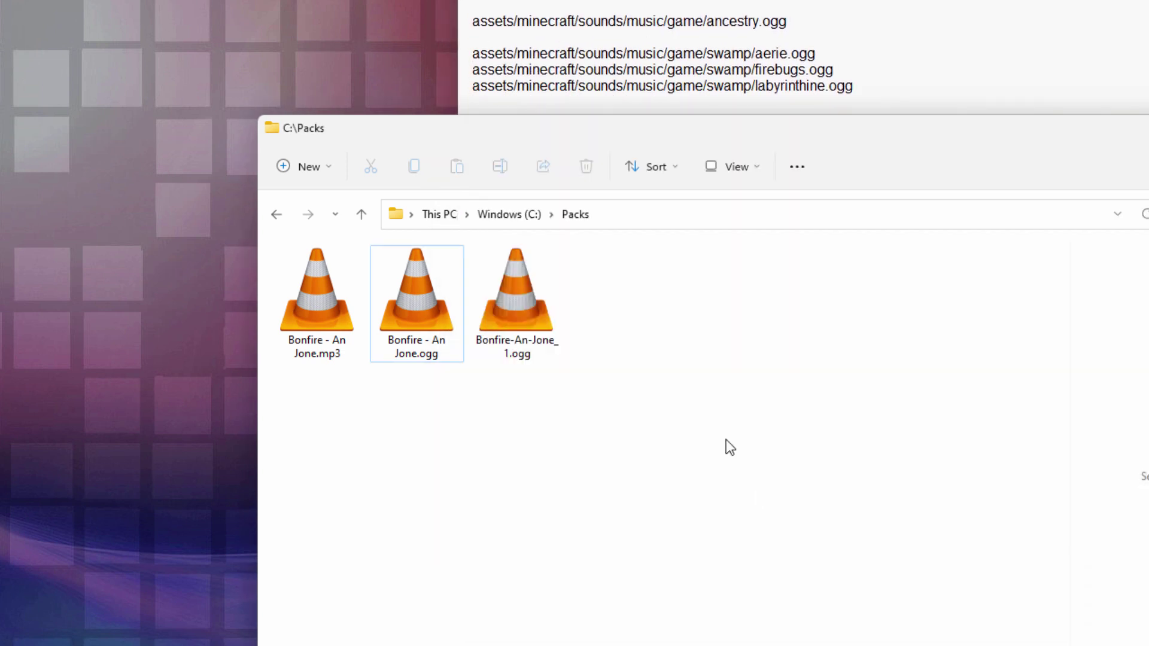
{"action": "left_click_drag", "start_coordinate": [648, 134], "coordinate": [637, 171]}
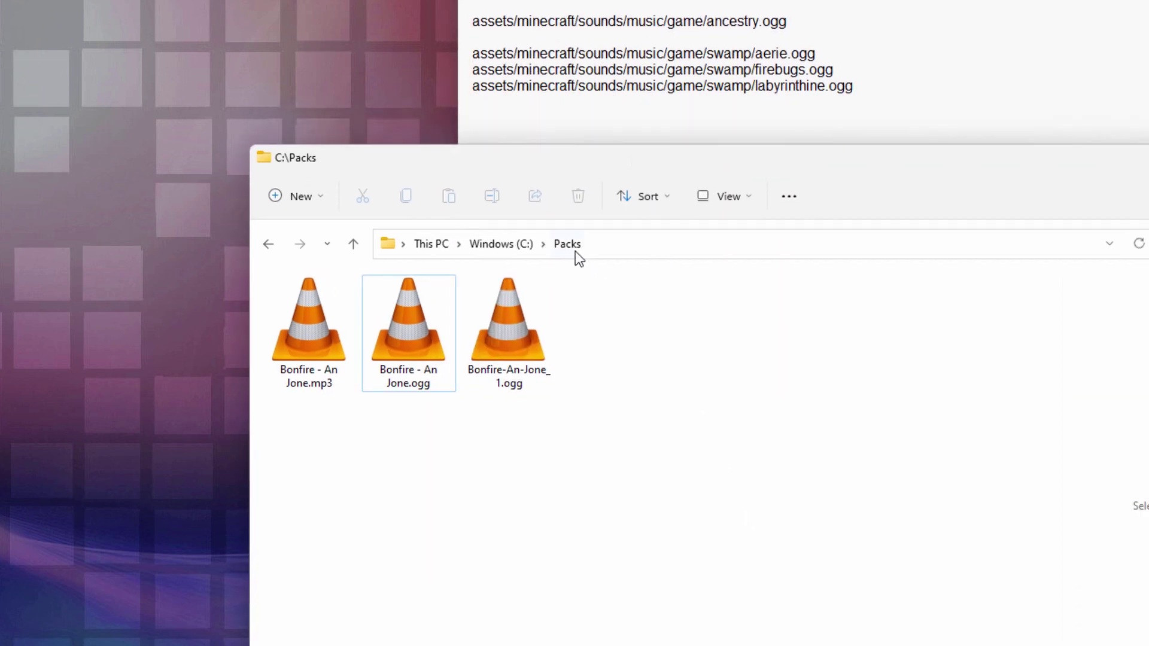
{"action": "key", "text": "Left"}
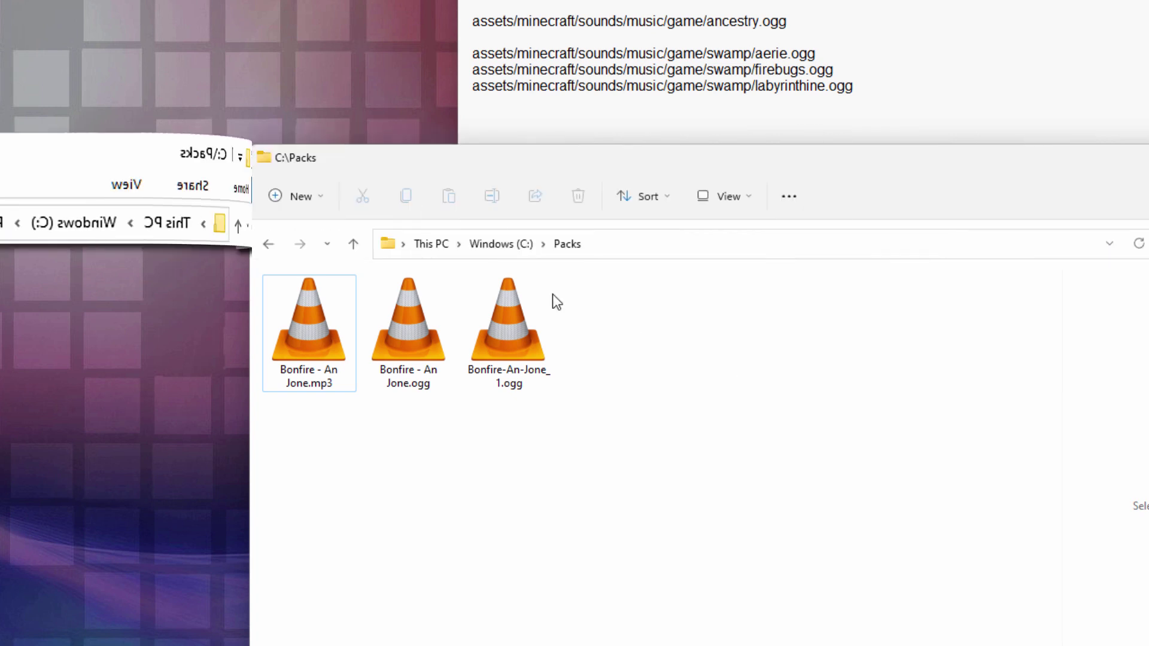
Step: Create a folder named assets in the Packs folder and open it
{"action": "left_click", "coordinate": [300, 197]}
{"action": "left_click", "coordinate": [317, 237]}
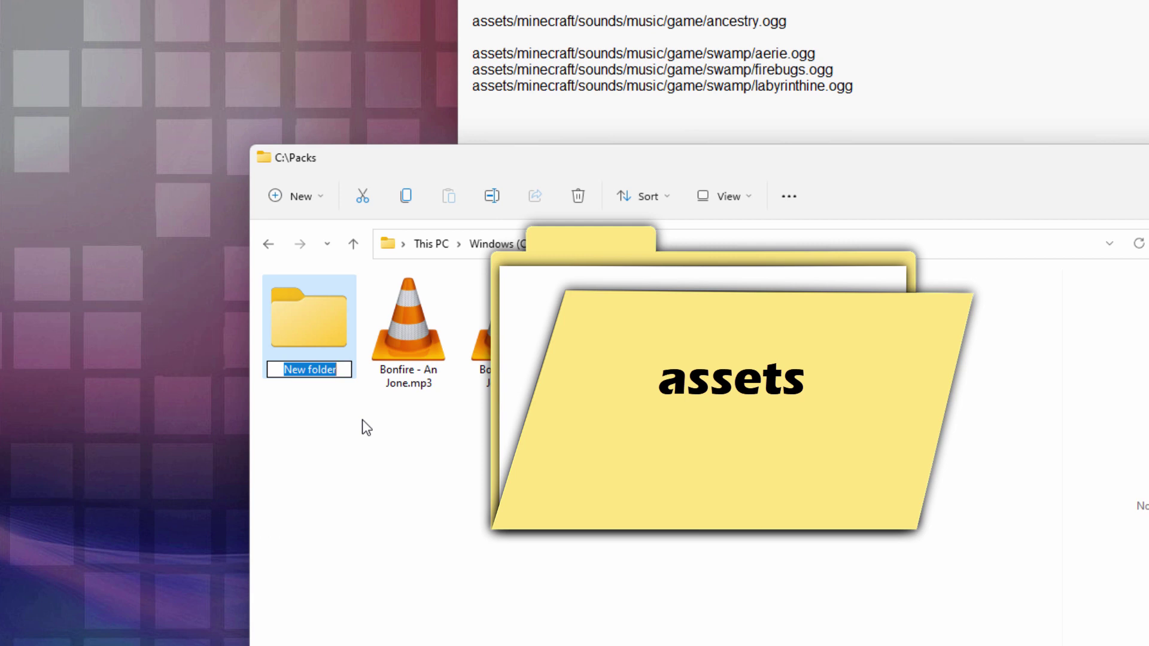
{"action": "type", "text": "assets"}
{"action": "key", "text": "Return"}
{"action": "double_click", "coordinate": [311, 318]}
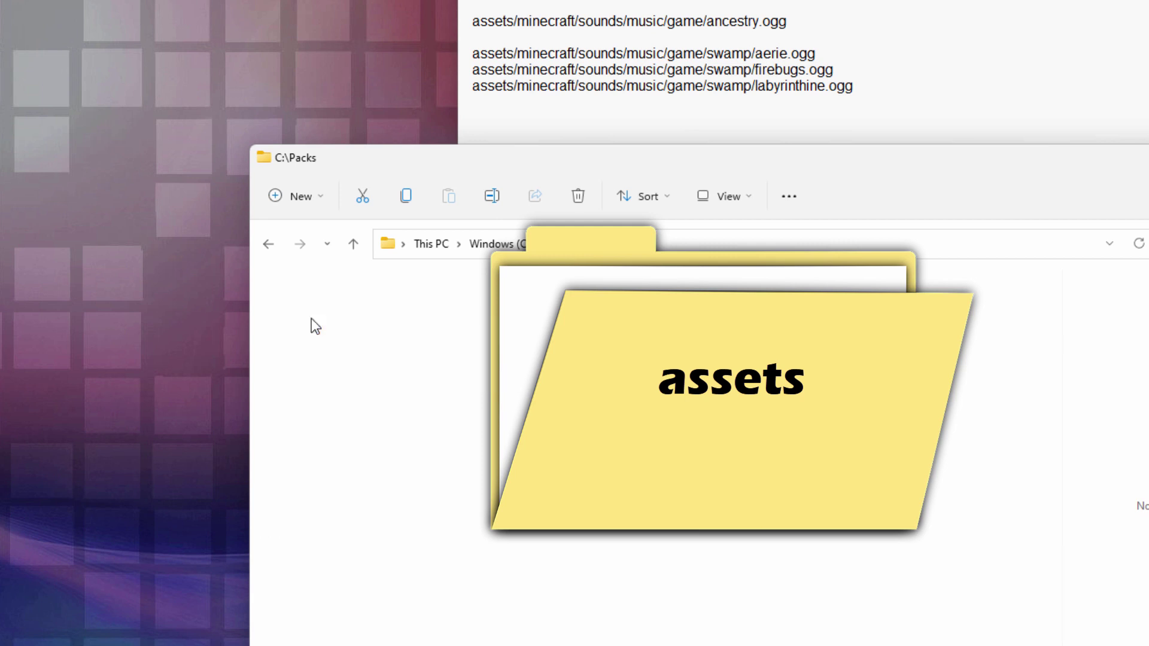
Step: Create a folder named minecraft inside assets and open it
{"action": "left_click", "coordinate": [302, 196]}
{"action": "left_click", "coordinate": [310, 237]}
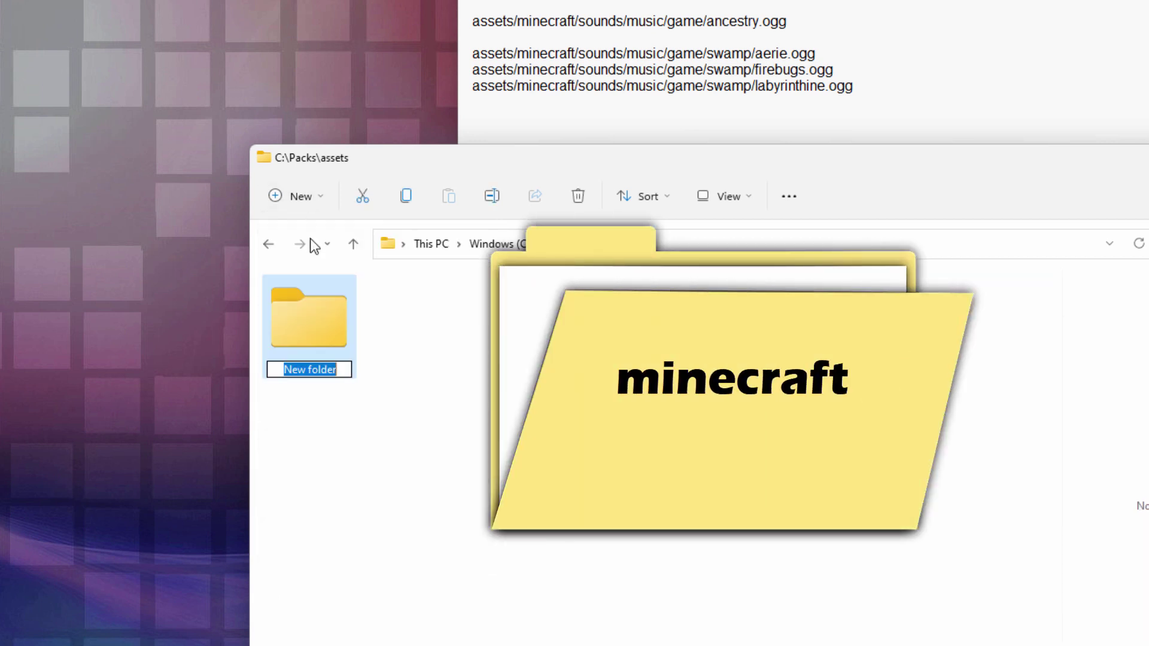
{"action": "type", "text": "minecraft"}
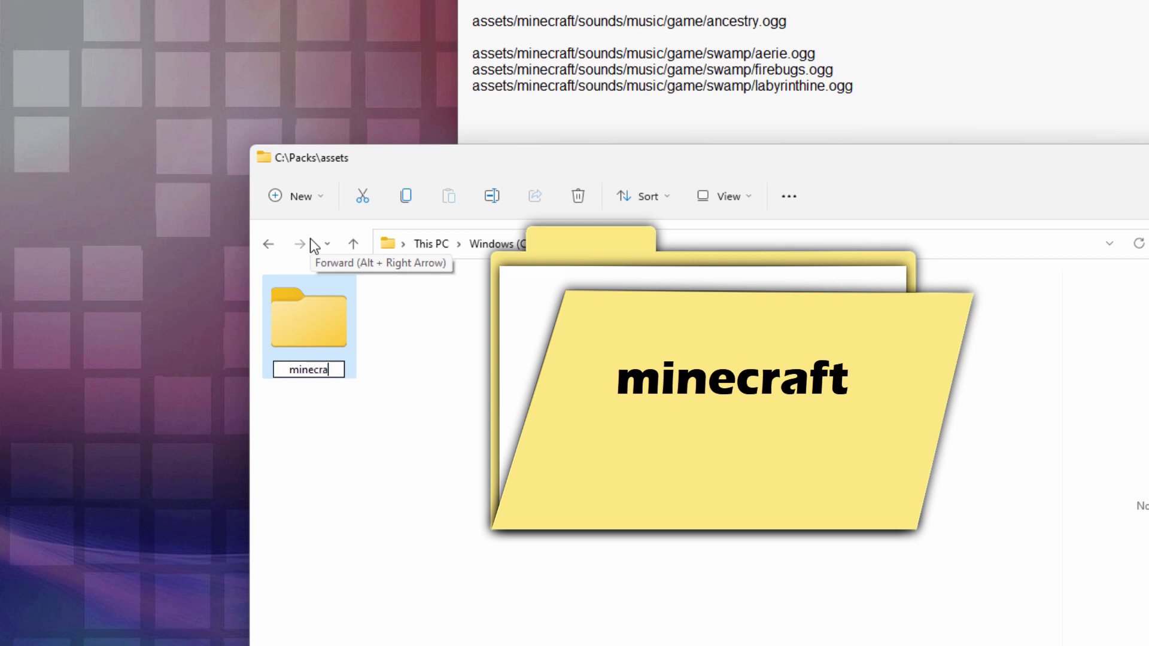
{"action": "key", "text": "Return"}
{"action": "double_click", "coordinate": [320, 324]}
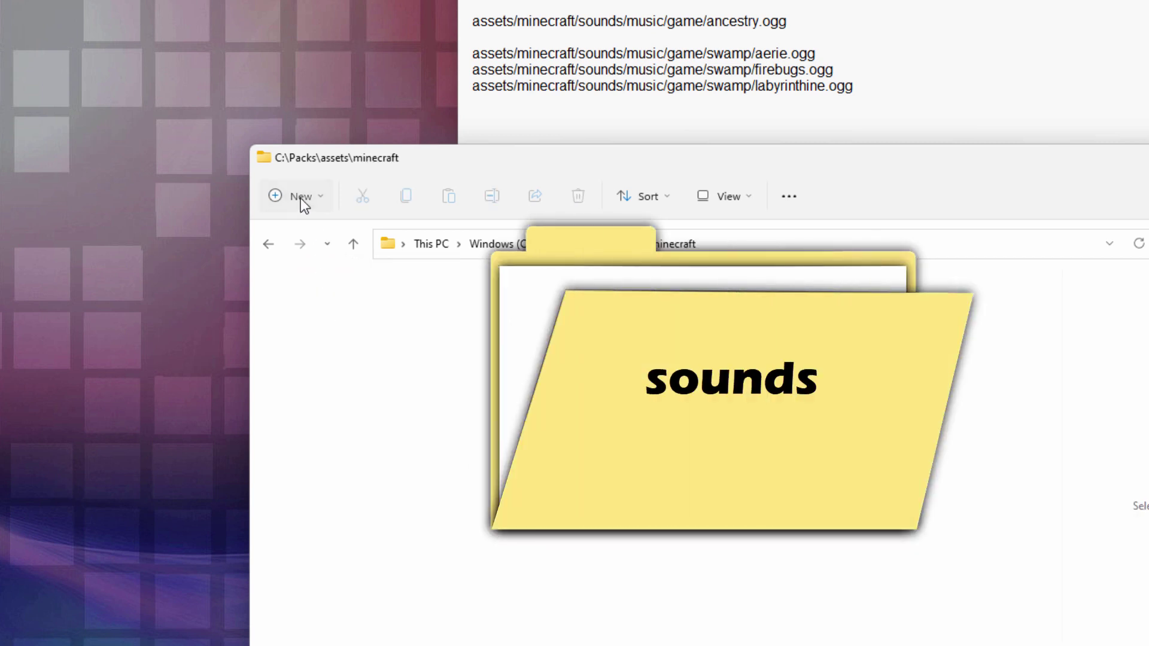
Step: Create a folder named sounds inside minecraft and open it
{"action": "left_click", "coordinate": [301, 200]}
{"action": "left_click", "coordinate": [329, 237]}
{"action": "type", "text": "sounds"}
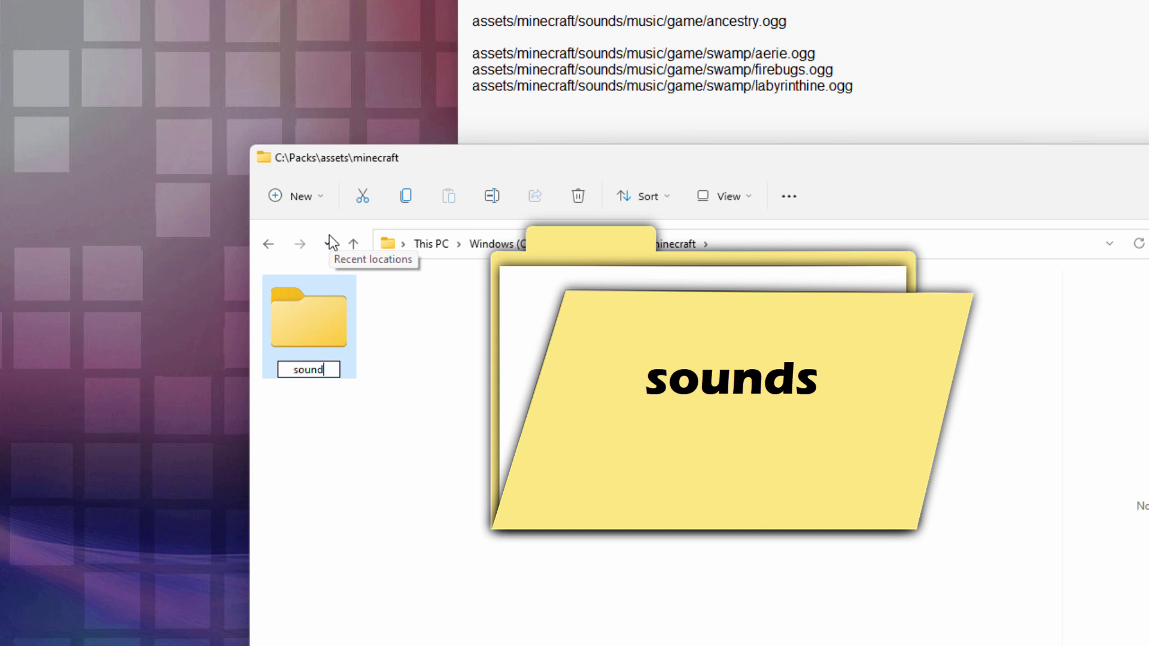
{"action": "key", "text": "Return"}
{"action": "double_click", "coordinate": [318, 328]}
Step: Create a folder named music inside sounds and open it
{"action": "left_click", "coordinate": [304, 199]}
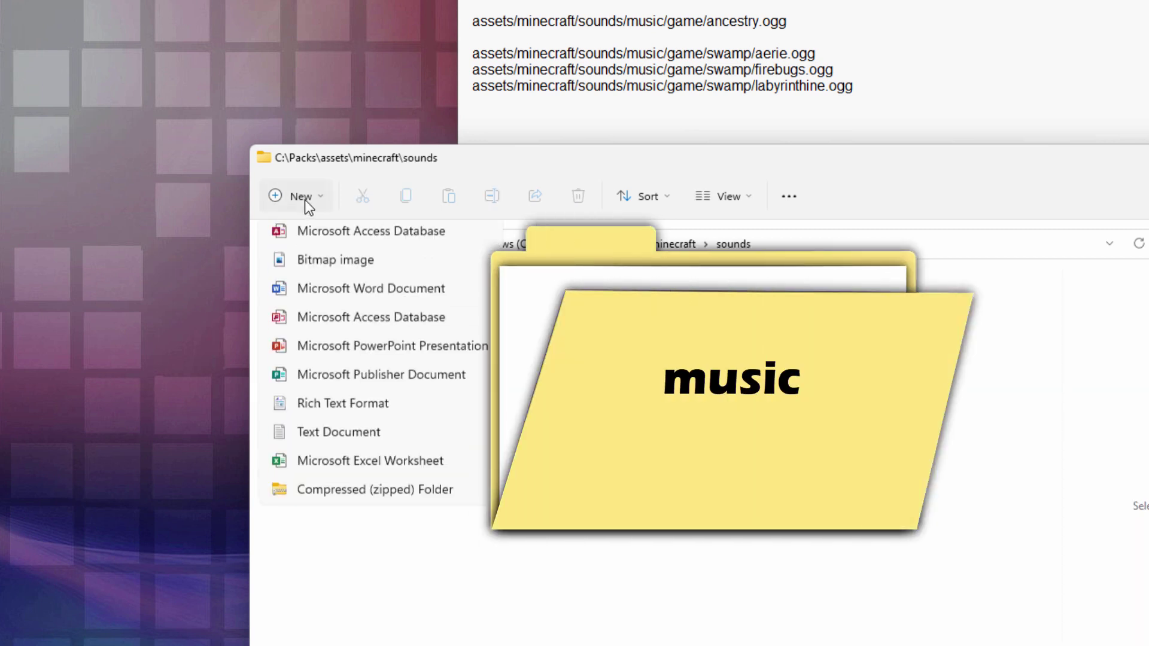
{"action": "left_click", "coordinate": [307, 238]}
{"action": "type", "text": "music"}
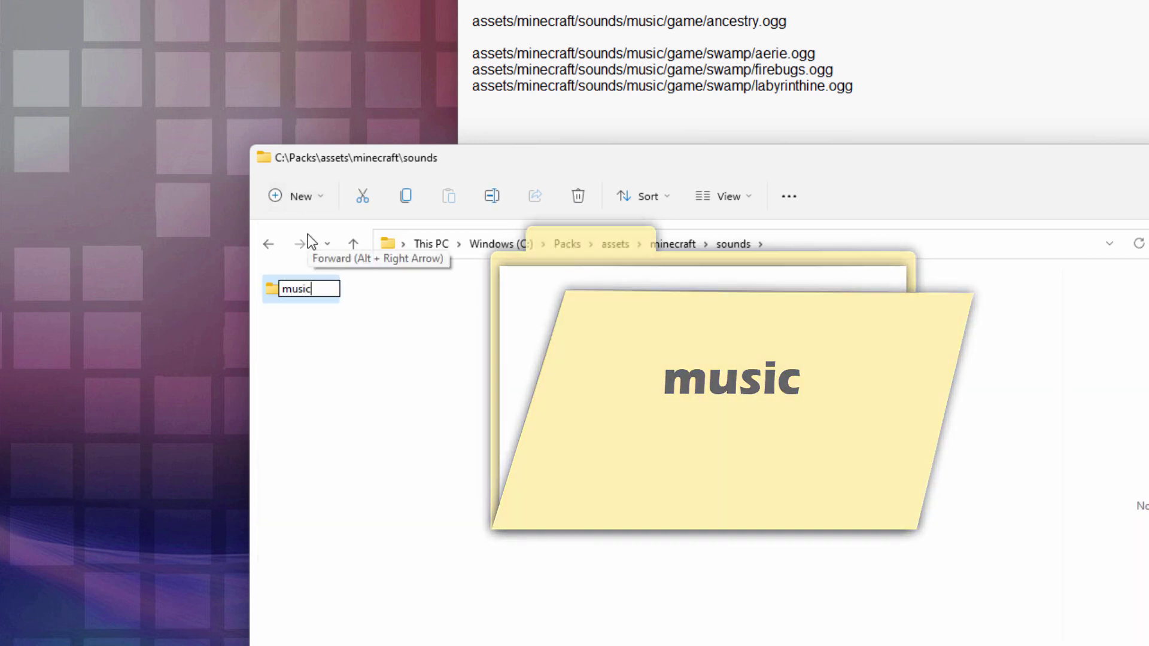
{"action": "key", "text": "Return"}
{"action": "double_click", "coordinate": [294, 294]}
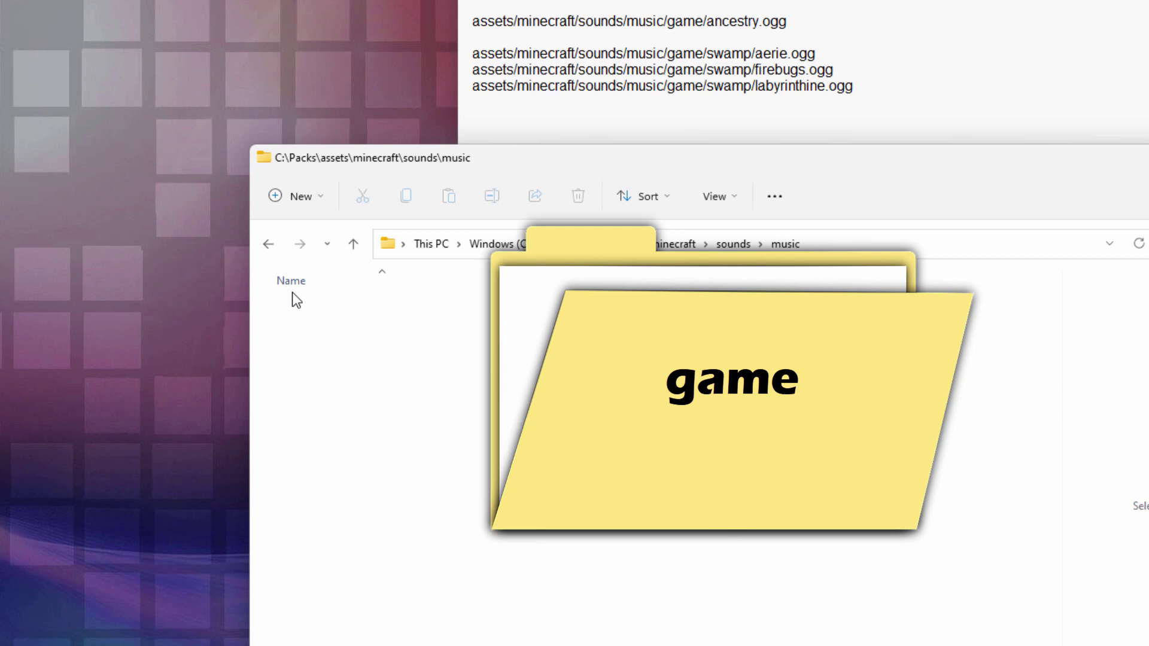
Step: Create a folder named game inside music and open it
{"action": "left_click", "coordinate": [304, 196]}
{"action": "left_click", "coordinate": [311, 240]}
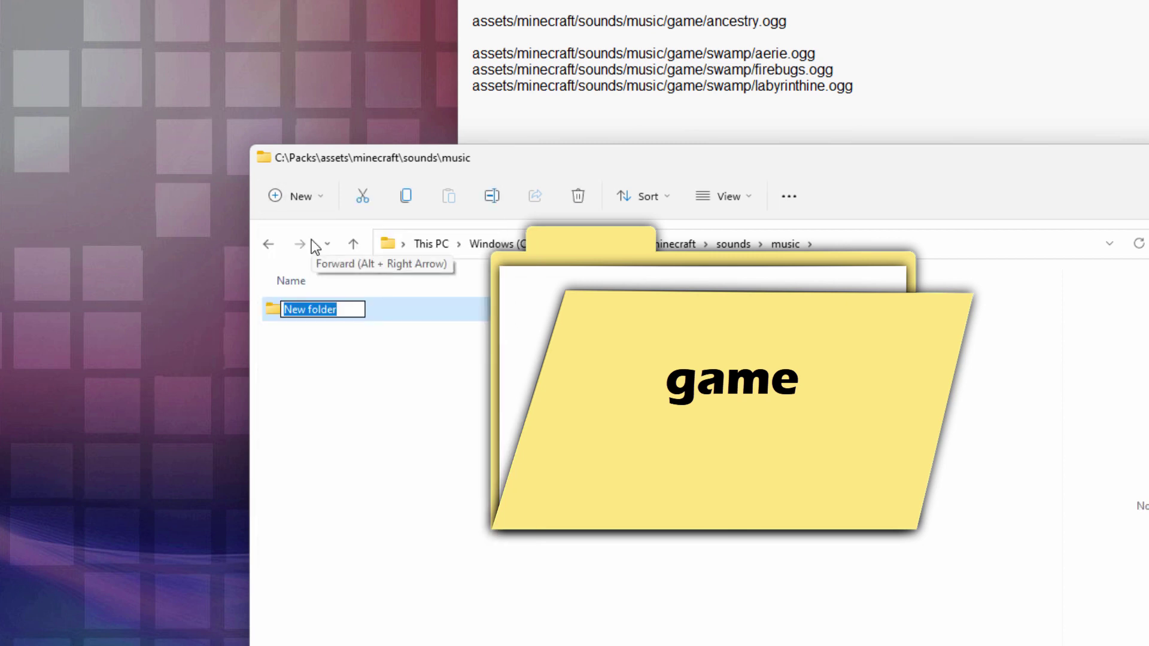
{"action": "type", "text": "game"}
{"action": "key", "text": "Return"}
{"action": "double_click", "coordinate": [286, 308]}
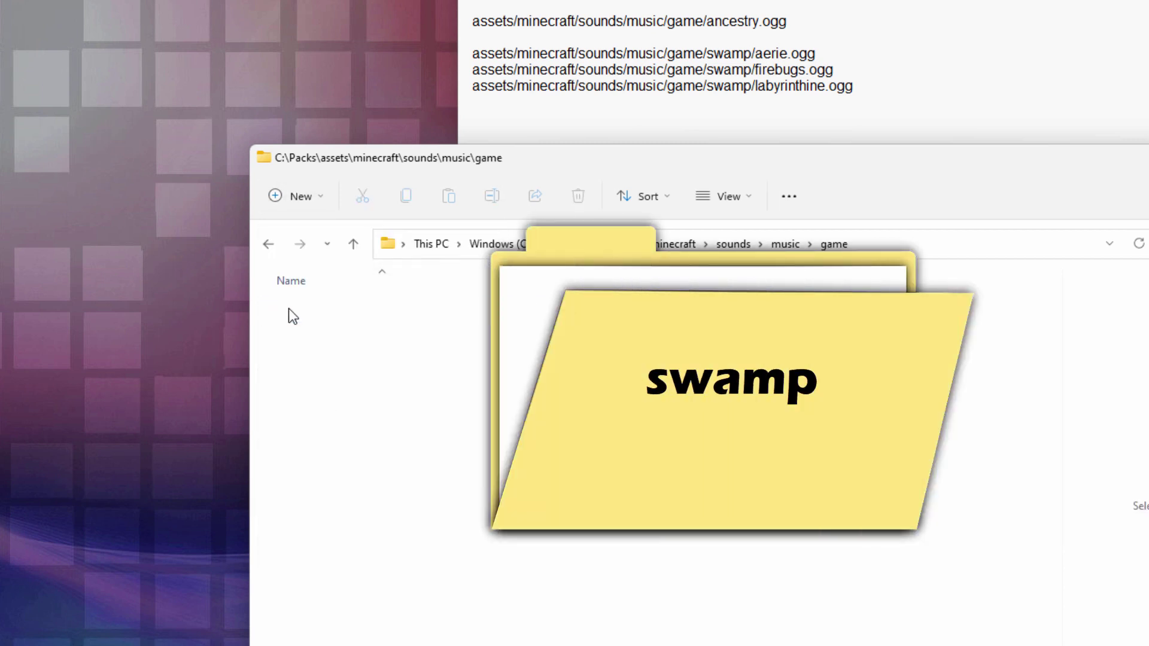
Step: Create a folder named swamp inside game and open it
{"action": "left_click", "coordinate": [304, 198]}
{"action": "left_click", "coordinate": [323, 235]}
{"action": "type", "text": "swamp"}
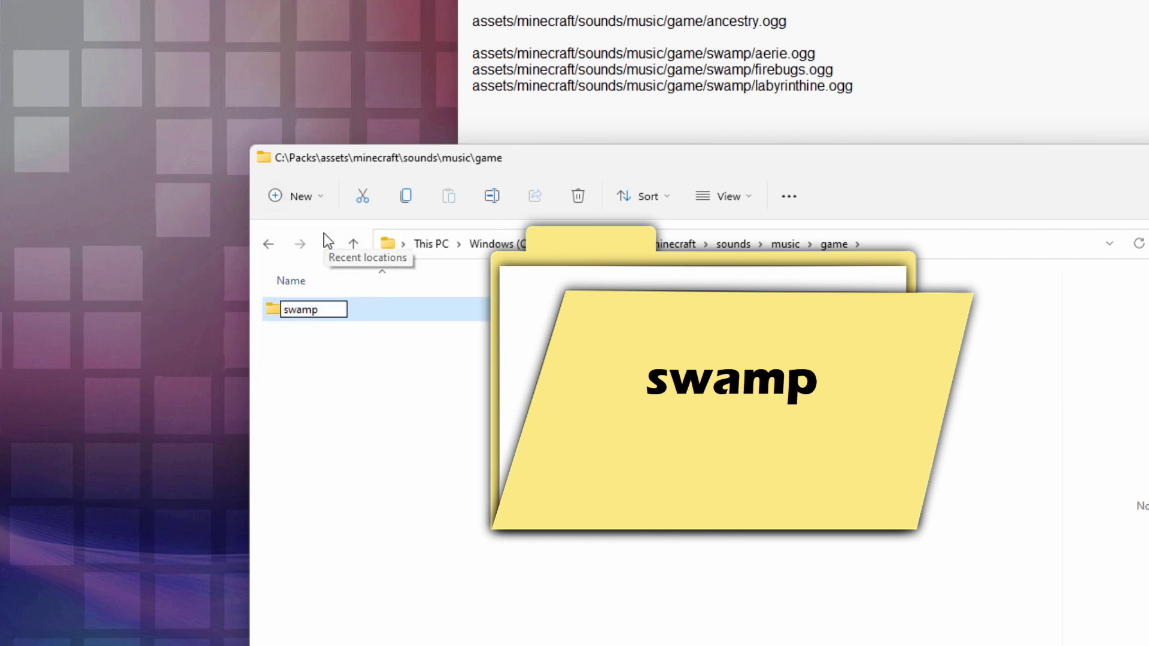
{"action": "key", "text": "Return"}
{"action": "double_click", "coordinate": [288, 309]}
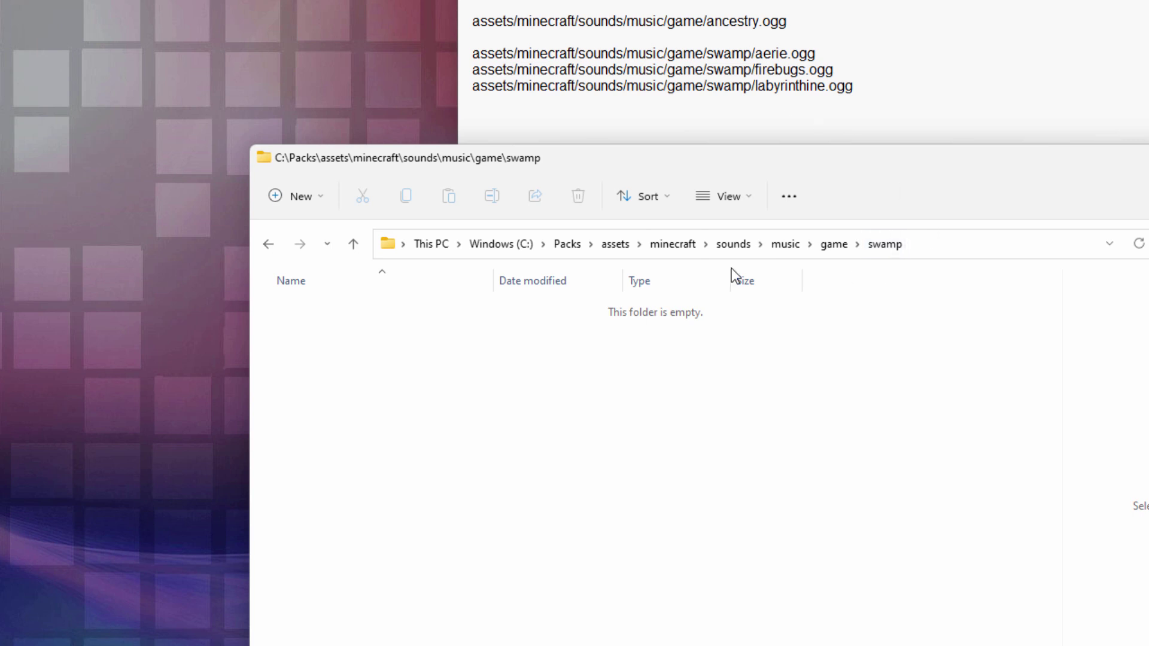
Step: Return to the Packs folder and copy Bonfire - An Jone.ogg
{"action": "left_click", "coordinate": [573, 247]}
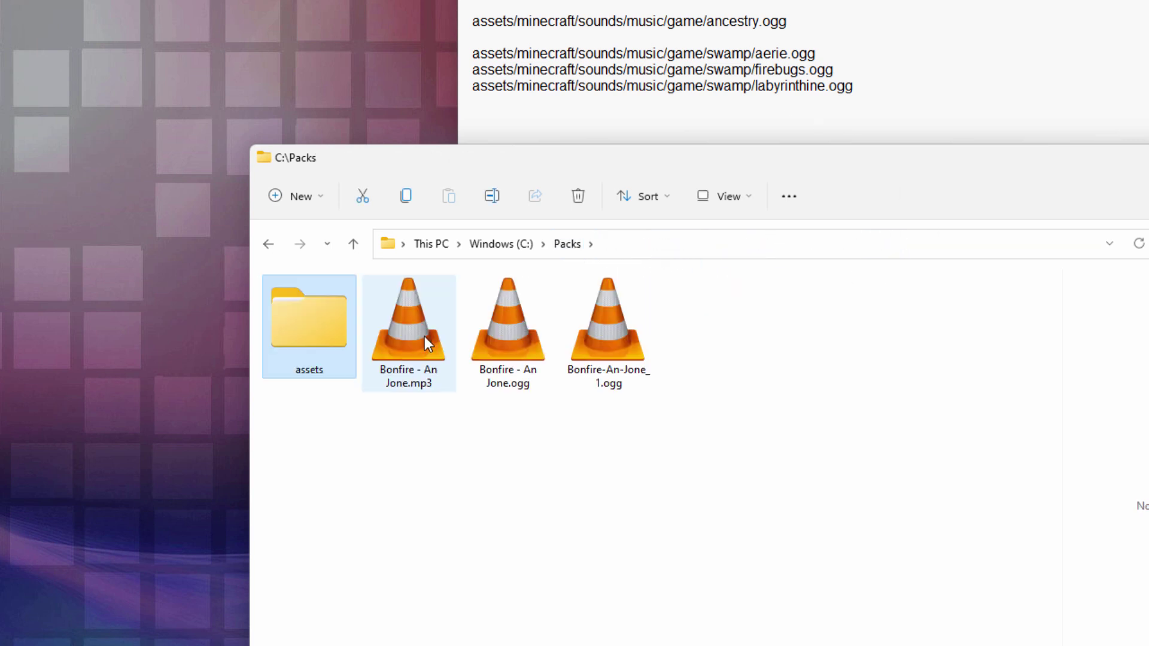
{"action": "left_click", "coordinate": [480, 353]}
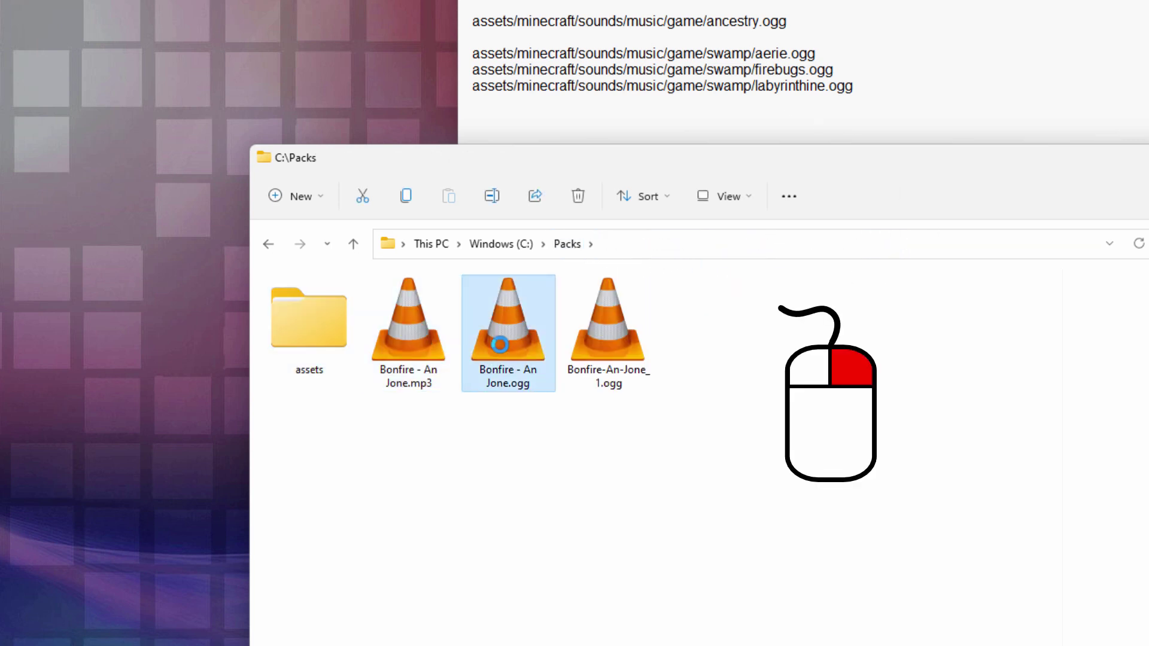
{"action": "right_click", "coordinate": [500, 347]}
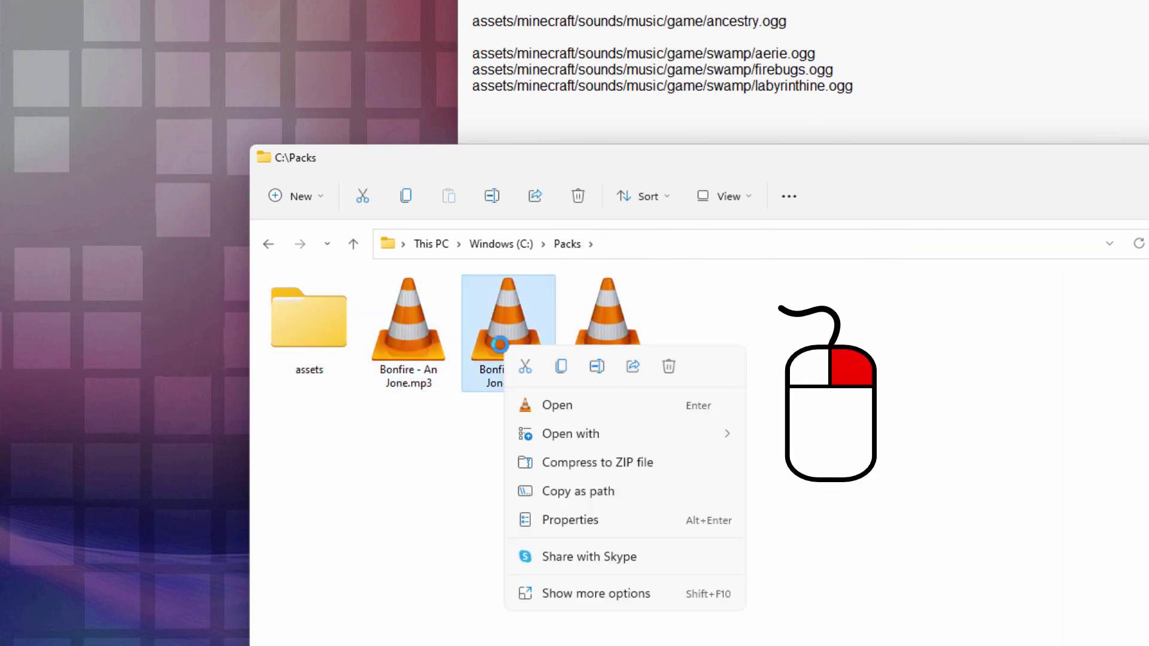
{"action": "left_click", "coordinate": [562, 366]}
Step: Open the assets/minecraft/sounds/music/game folder and display its contents as large icons
{"action": "double_click", "coordinate": [320, 334]}
{"action": "double_click", "coordinate": [318, 330]}
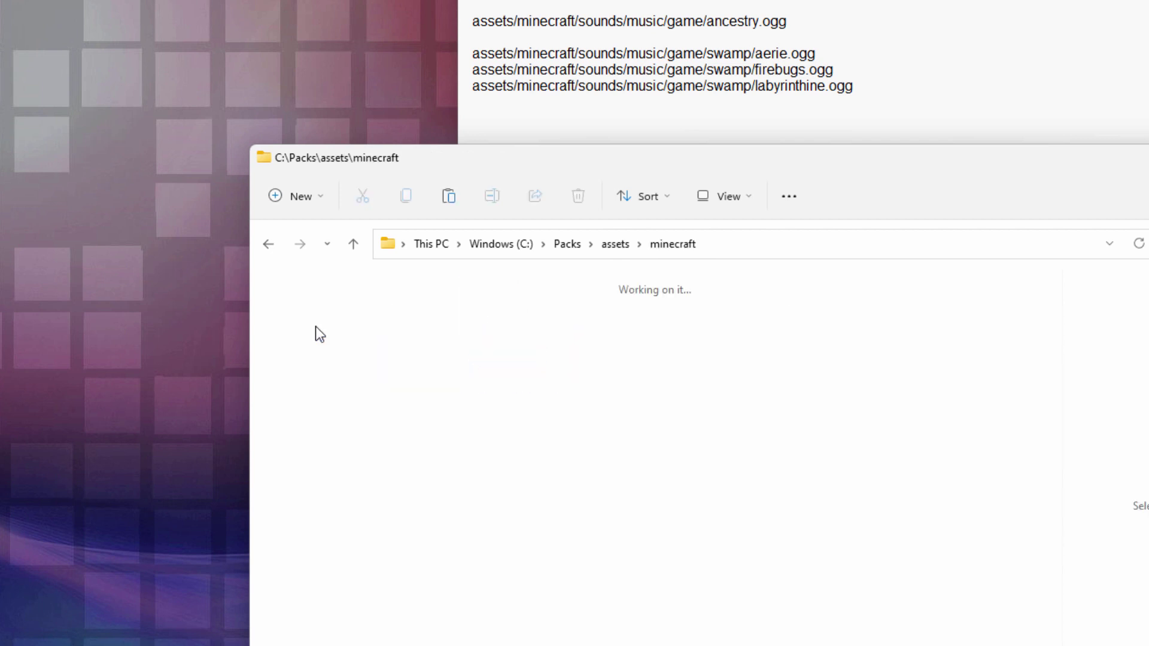
{"action": "double_click", "coordinate": [315, 326]}
{"action": "double_click", "coordinate": [290, 292]}
{"action": "double_click", "coordinate": [282, 317]}
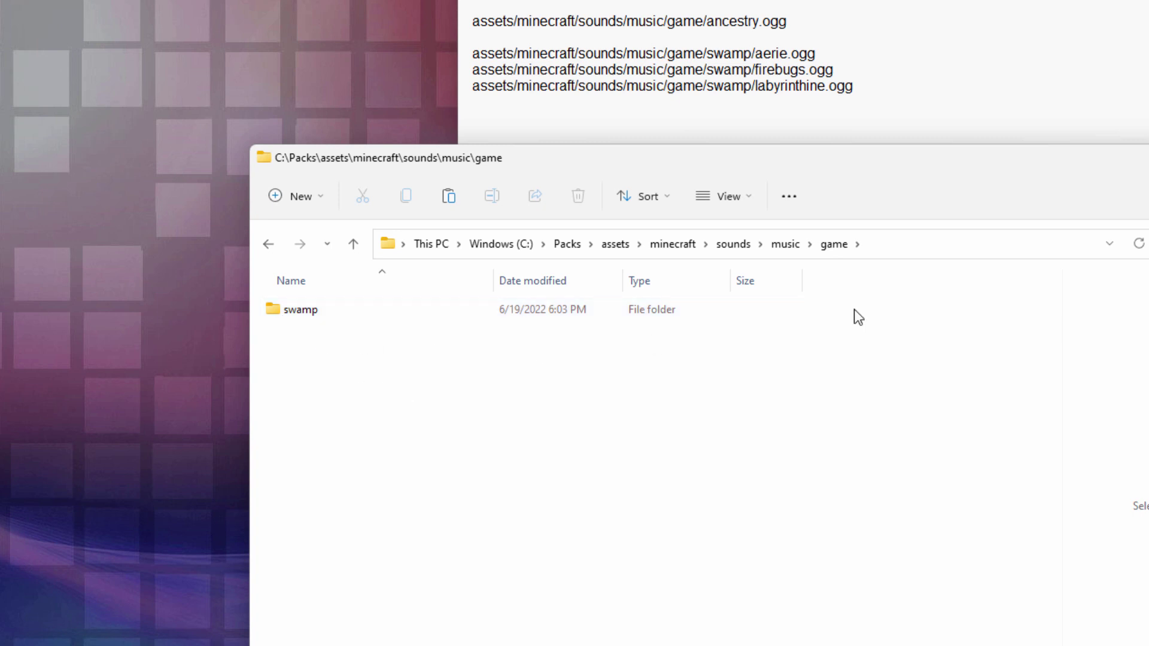
{"action": "left_click", "coordinate": [748, 201]}
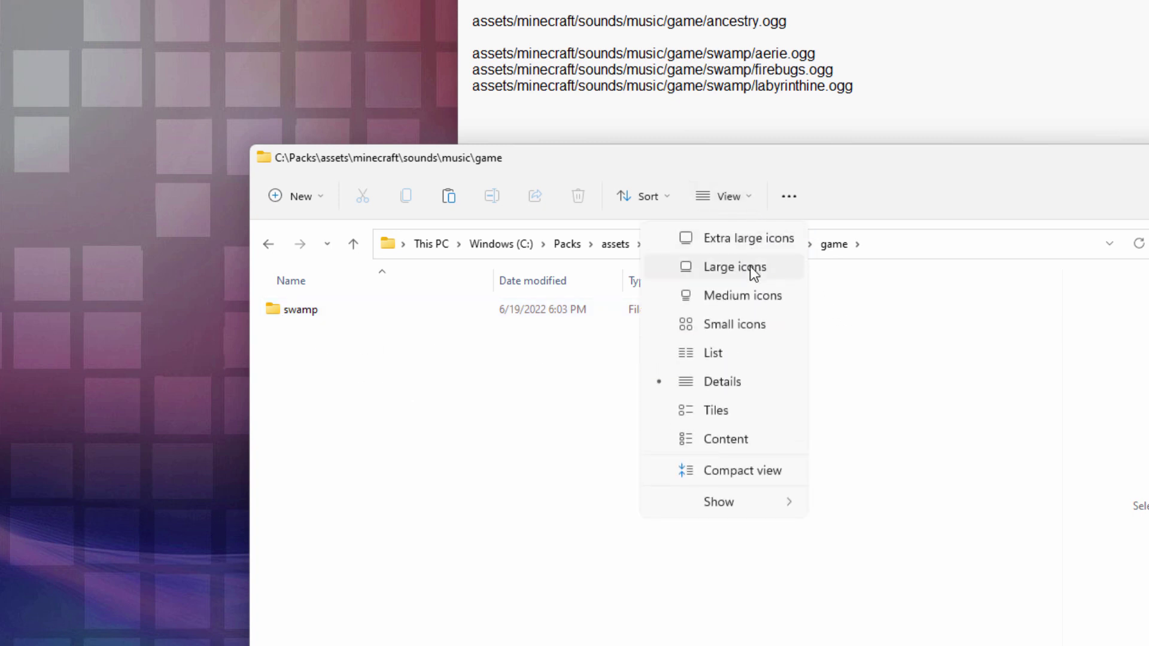
{"action": "left_click", "coordinate": [718, 266]}
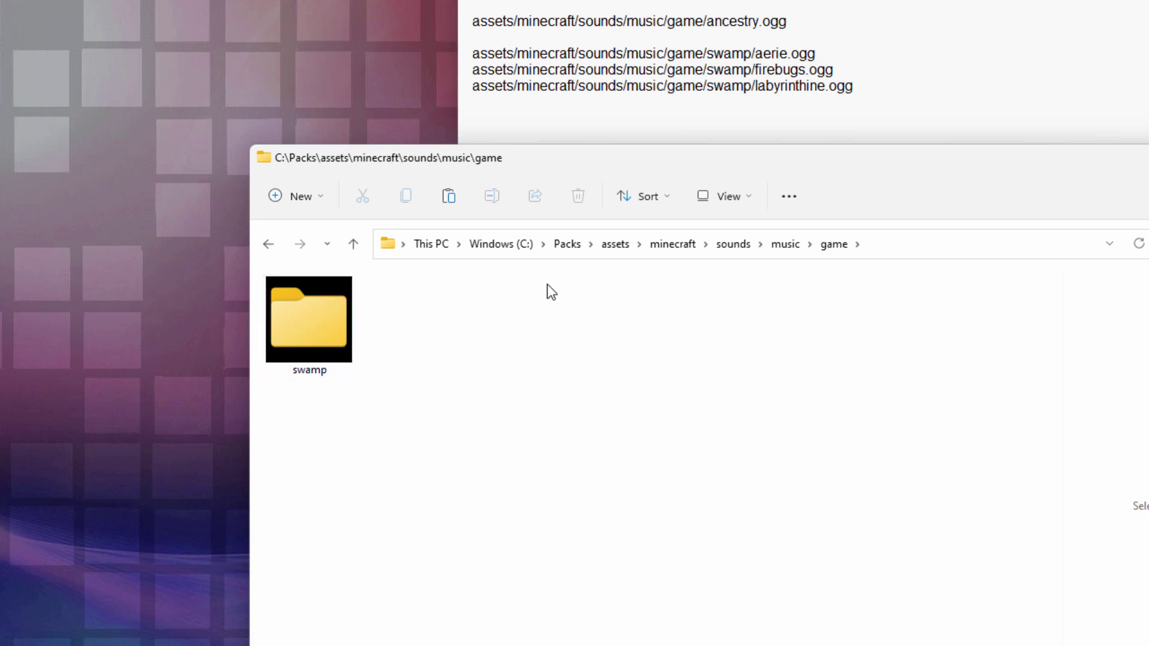
Step: Paste the copied OGG file into the game folder and rename it ancestry.ogg
{"action": "right_click", "coordinate": [554, 390]}
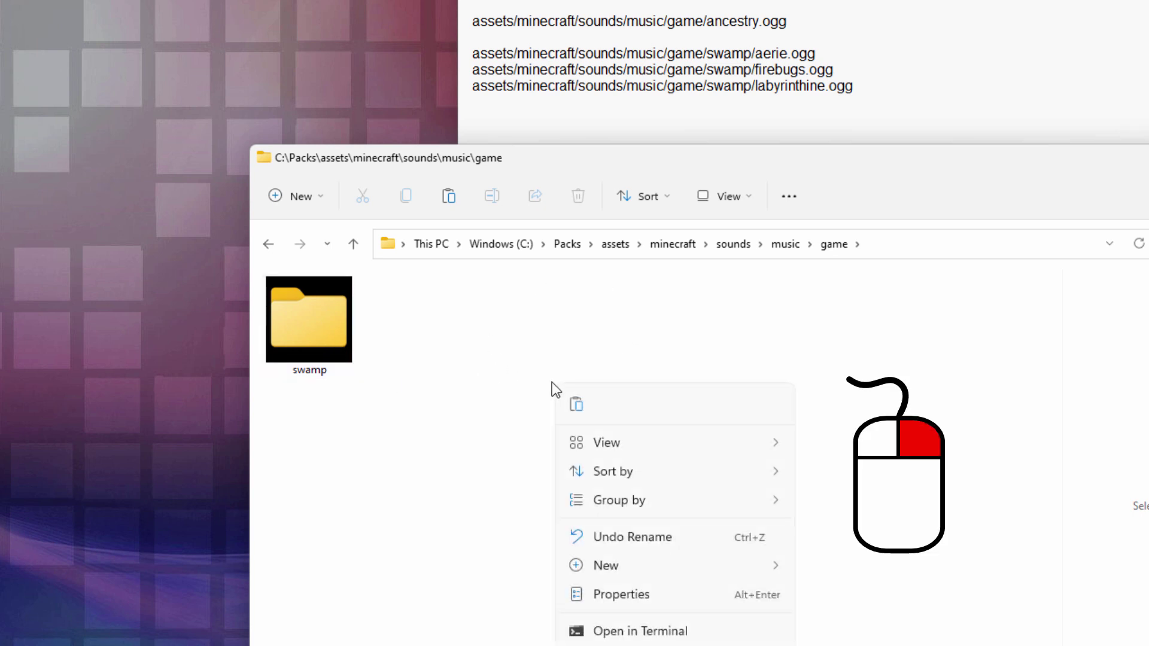
{"action": "left_click", "coordinate": [576, 405]}
{"action": "key", "text": "F2"}
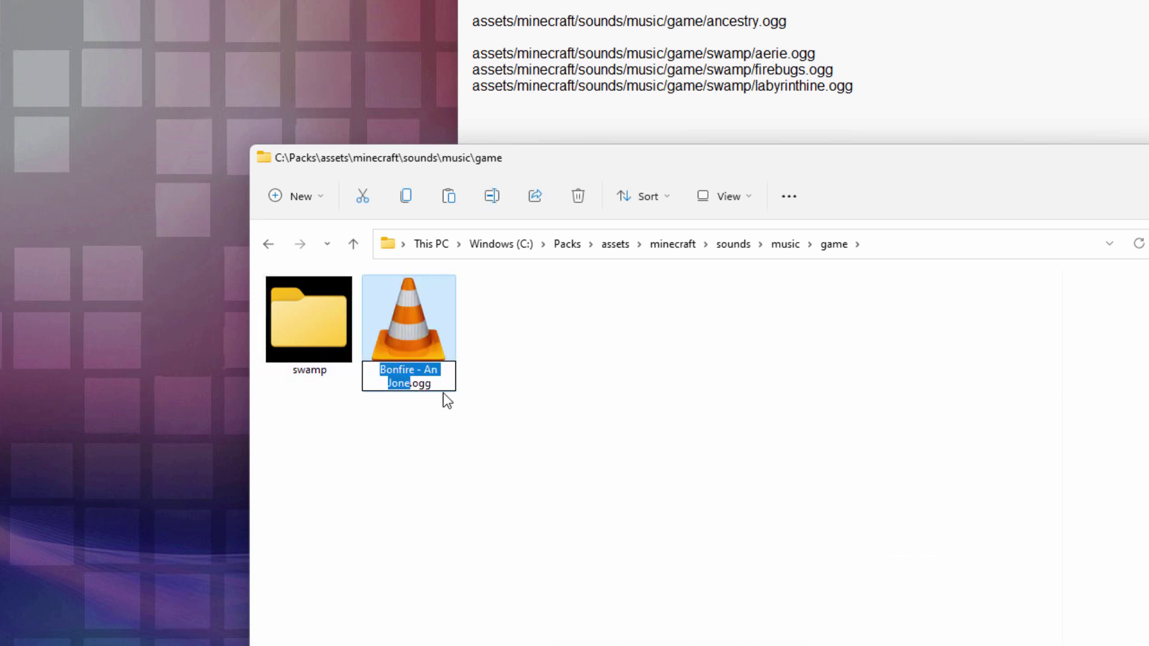
{"action": "type", "text": "ances"}
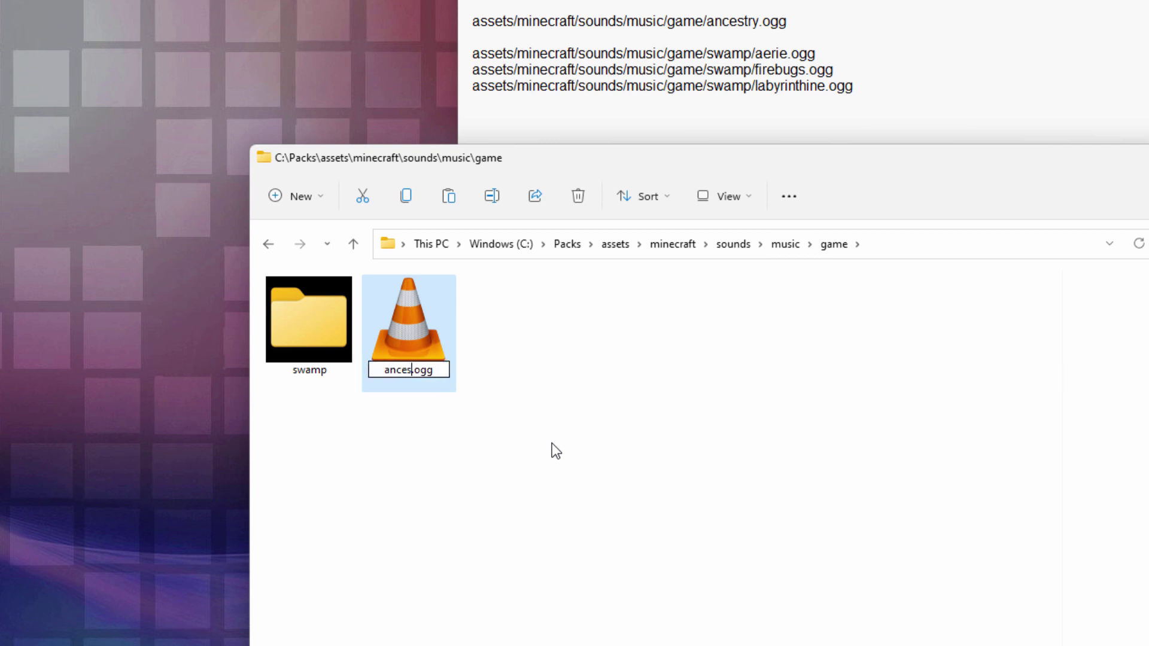
{"action": "type", "text": "try"}
{"action": "left_click", "coordinate": [552, 442]}
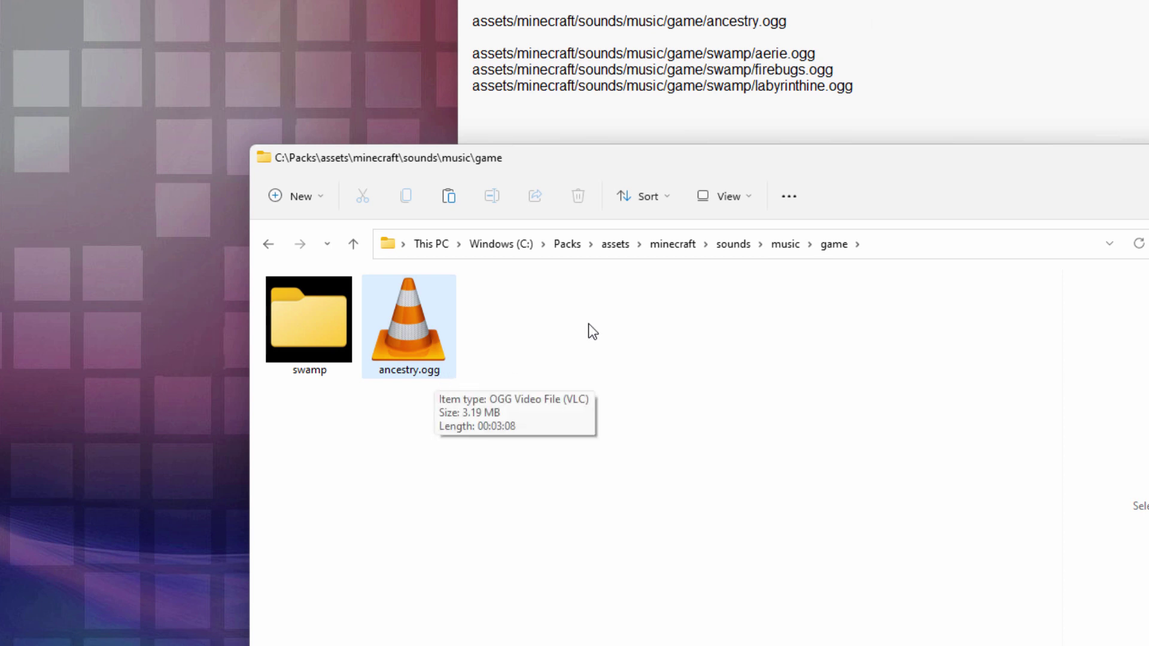
Step: Check whether the display of file name extensions is enabled in File Explorer
{"action": "left_click", "coordinate": [749, 198]}
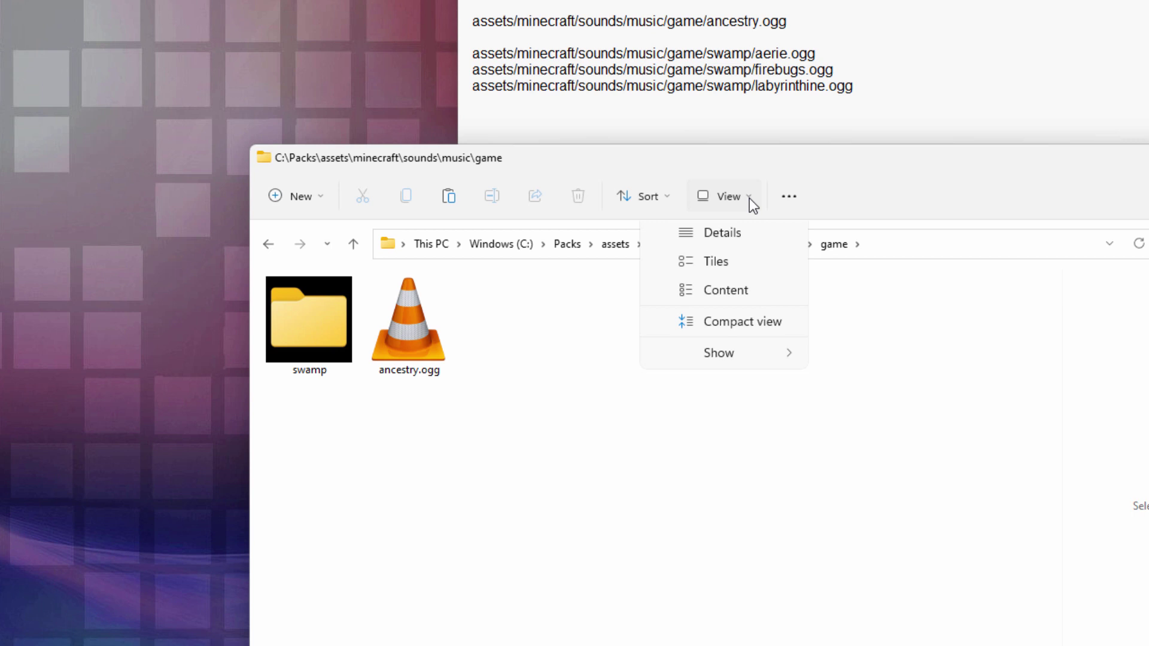
{"action": "mouse_move", "coordinate": [729, 502]}
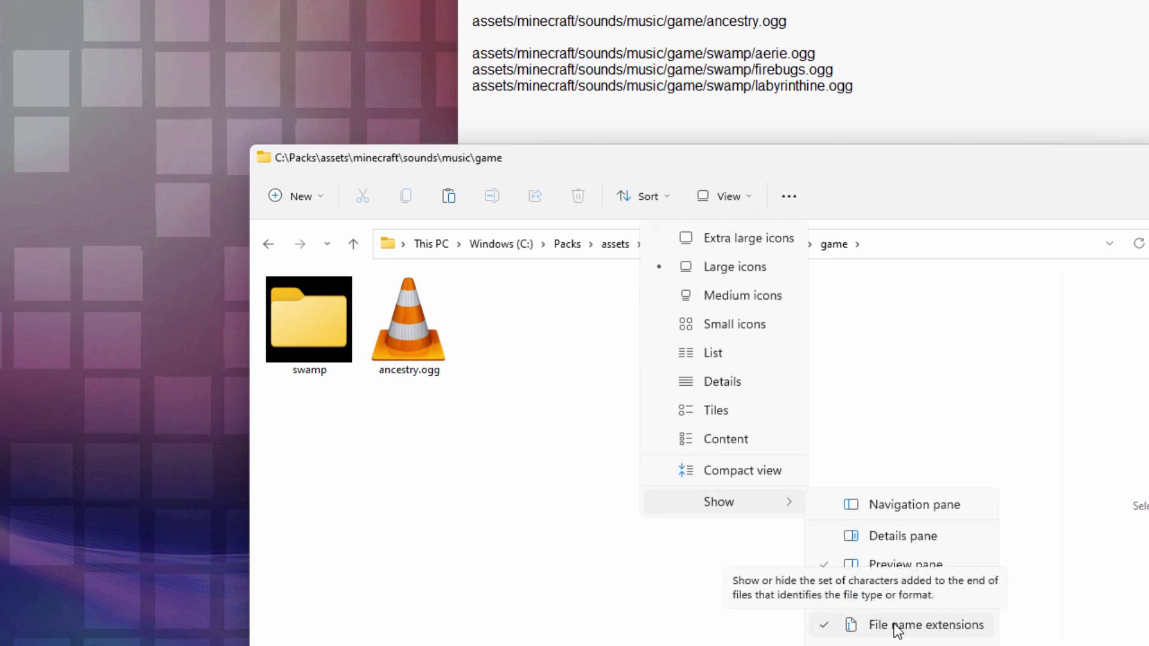
{"action": "left_click", "coordinate": [679, 542]}
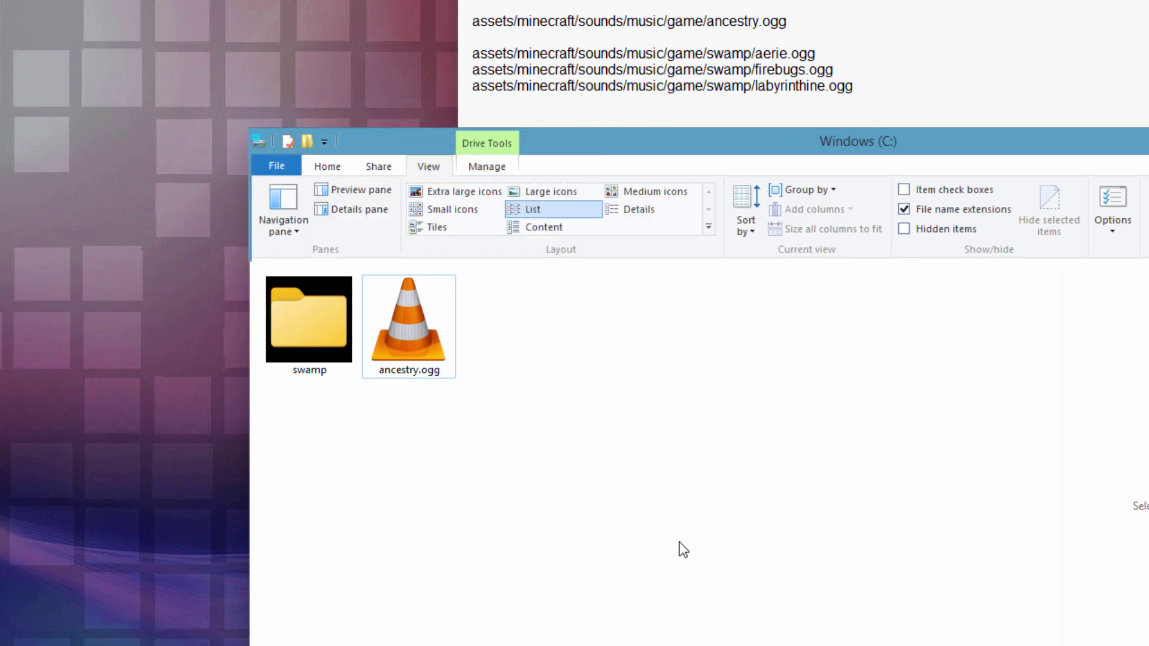
Step: Copy ancestry.ogg from the game folder and paste it into the swamp folder
{"action": "right_click", "coordinate": [400, 352]}
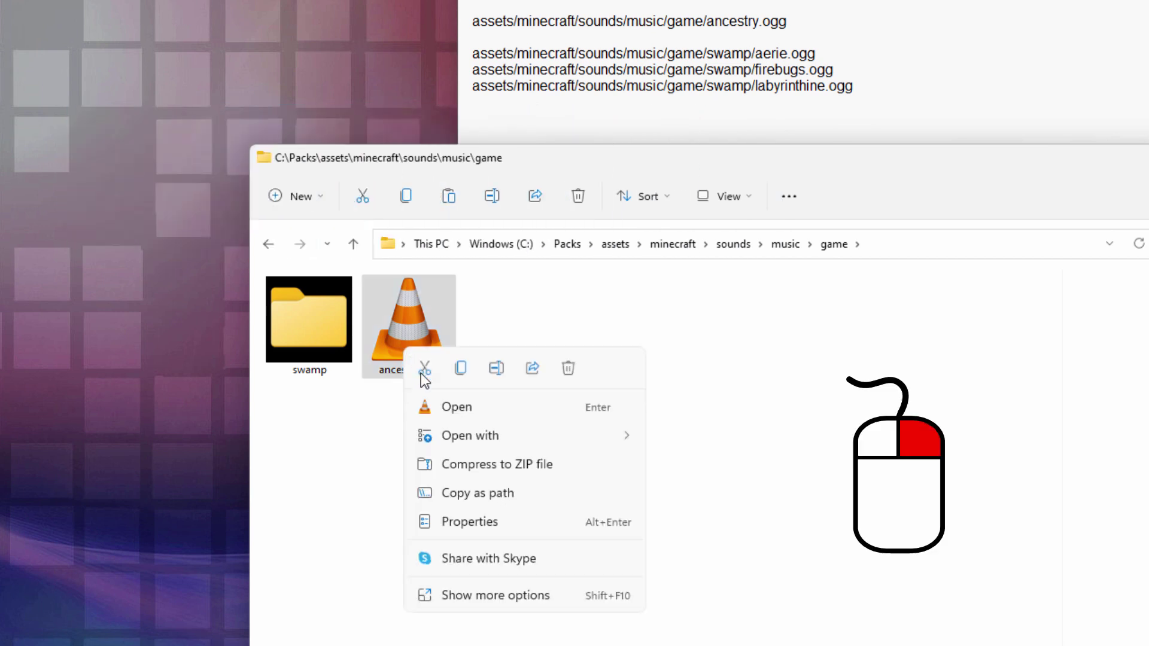
{"action": "key", "text": "Escape"}
{"action": "right_click", "coordinate": [304, 338]}
{"action": "double_click", "coordinate": [303, 332]}
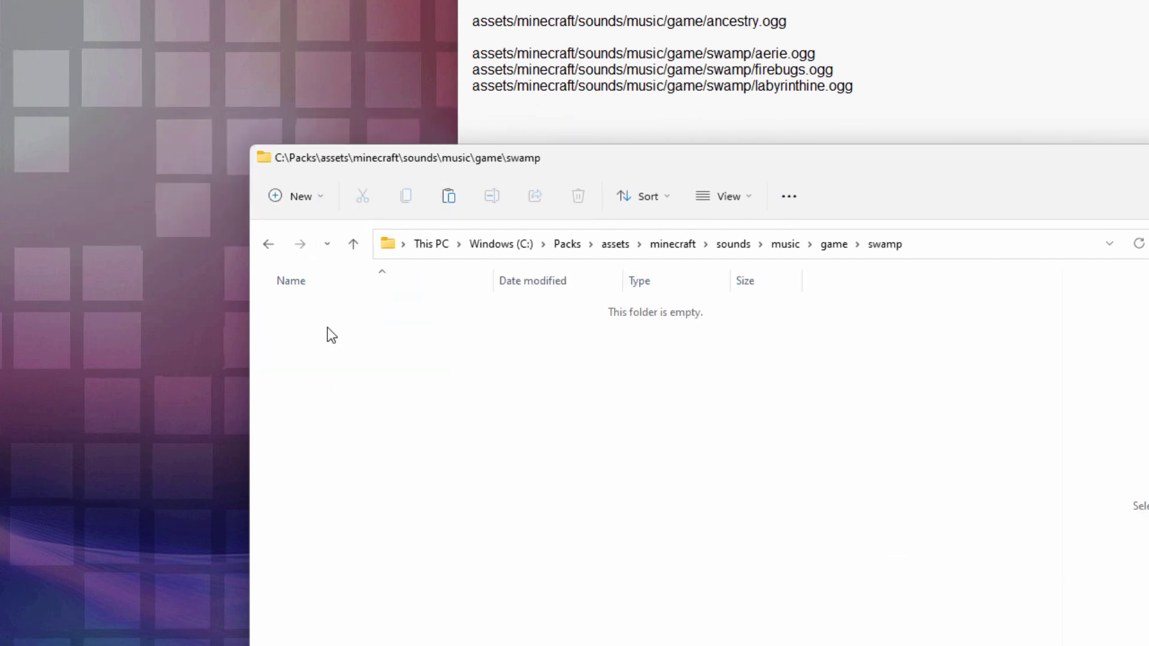
{"action": "right_click", "coordinate": [407, 390]}
{"action": "left_click", "coordinate": [432, 411]}
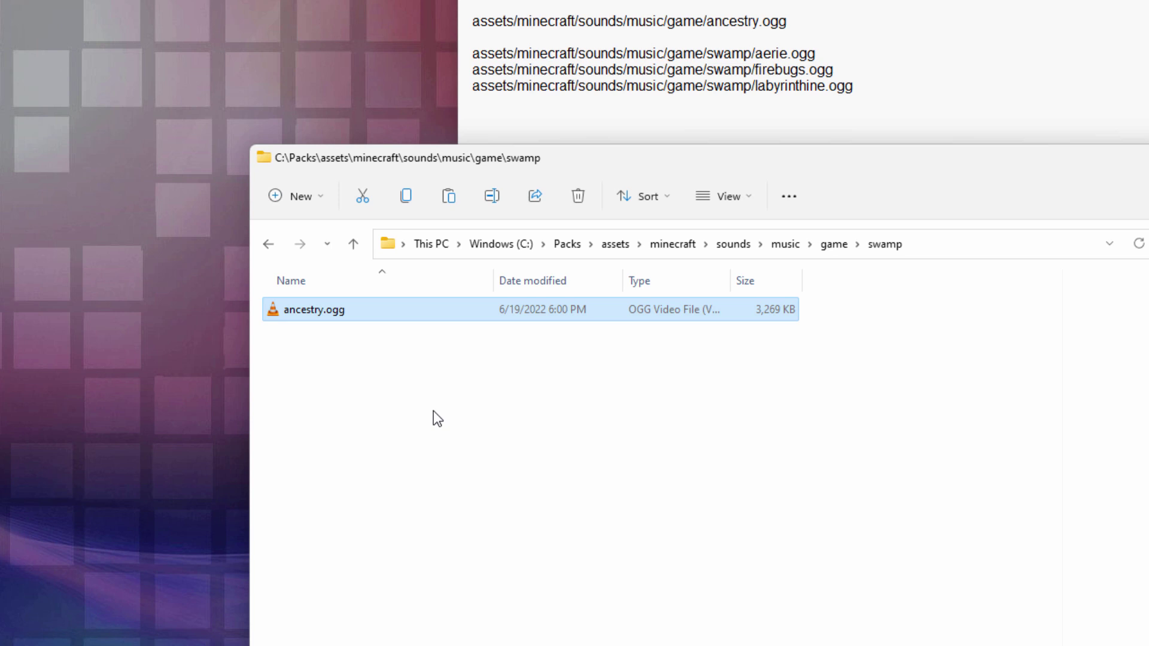
Step: Rename the ancestry.ogg copy in the swamp folder to aerie.ogg
{"action": "left_click", "coordinate": [322, 310]}
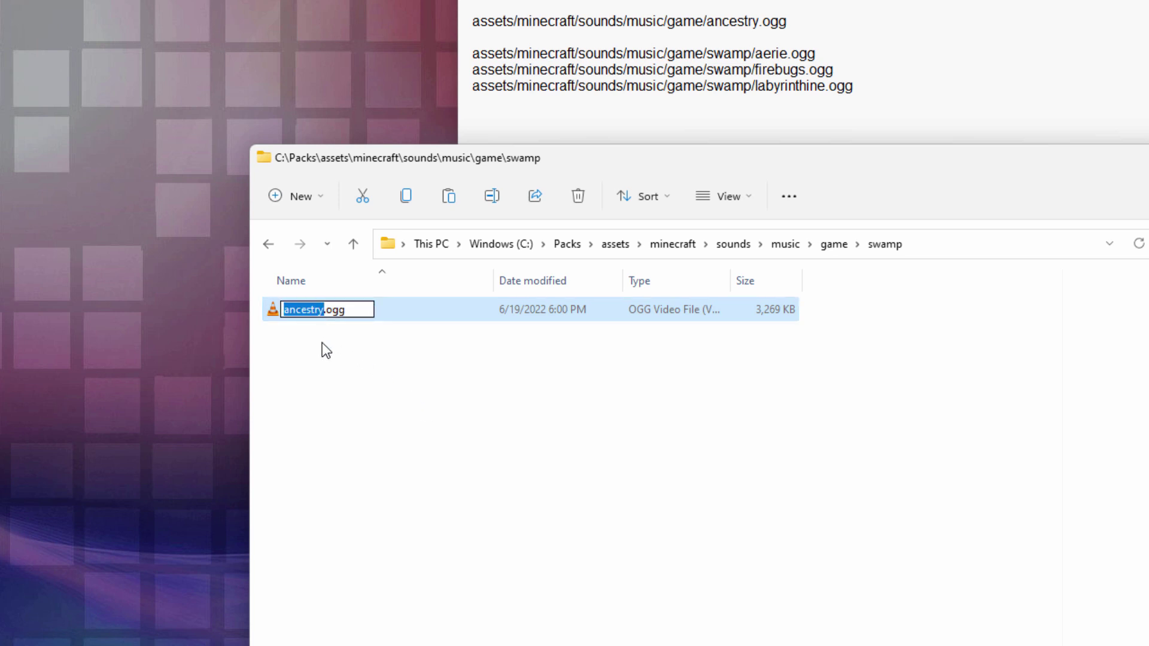
{"action": "type", "text": "aerie"}
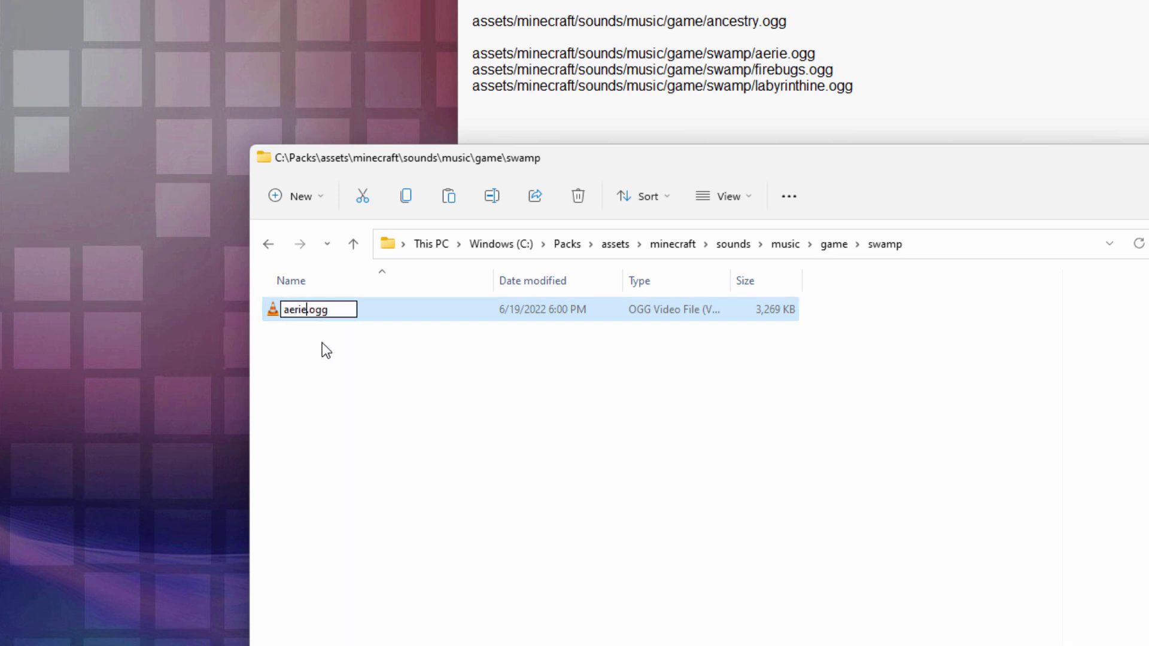
{"action": "left_click", "coordinate": [349, 383]}
Step: Paste another copy of the song into the swamp folder and rename it firebugs.ogg
{"action": "right_click", "coordinate": [350, 390]}
{"action": "left_click", "coordinate": [372, 404]}
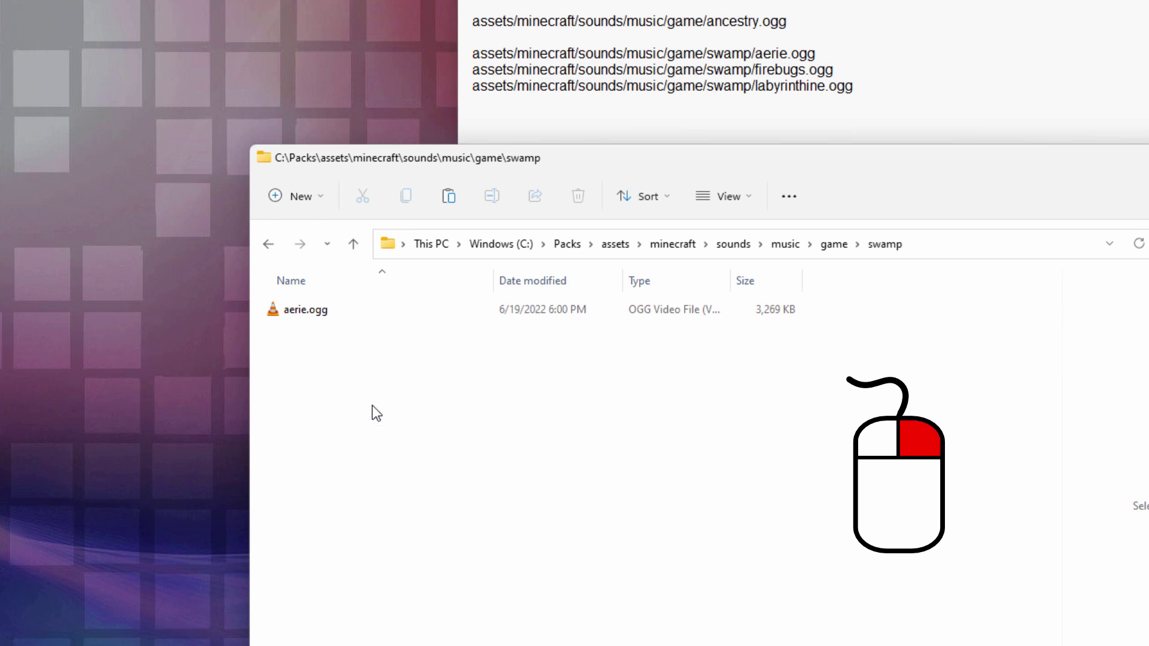
{"action": "key", "text": "F2"}
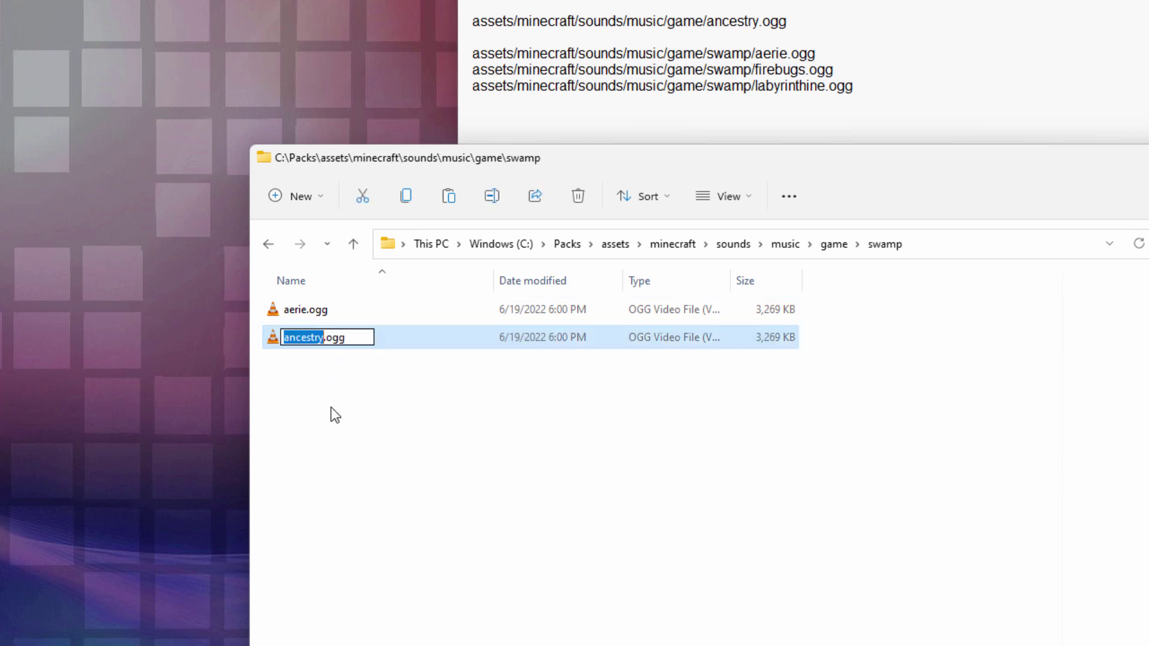
{"action": "type", "text": "firebugs"}
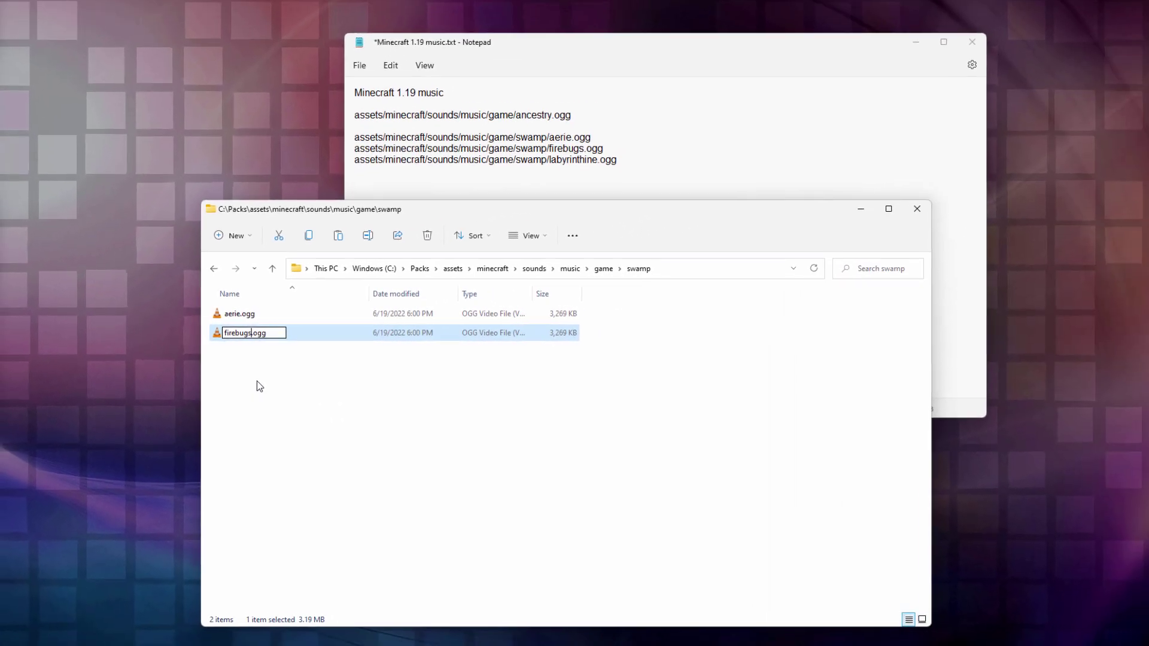
Step: Paste a third copy of the song into the swamp folder and rename it labryrinthine.ogg
{"action": "right_click", "coordinate": [258, 386]}
{"action": "left_click", "coordinate": [281, 402]}
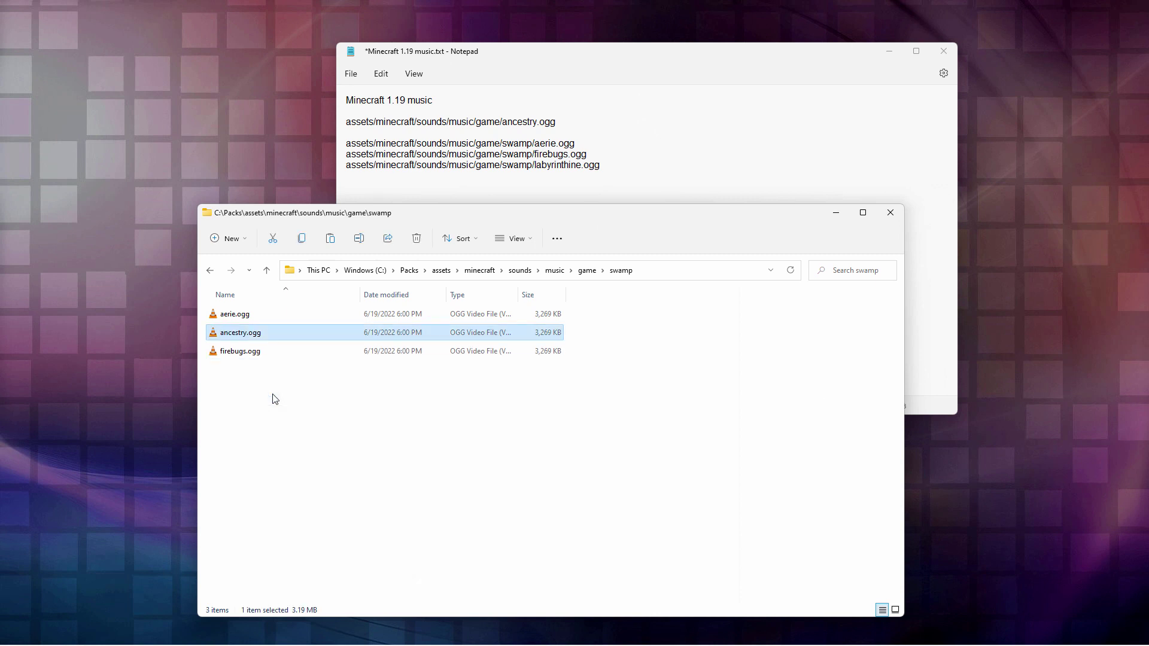
{"action": "left_click", "coordinate": [235, 333]}
{"action": "type", "text": "labryrinthi"}
{"action": "type", "text": "ne"}
{"action": "key", "text": "Return"}
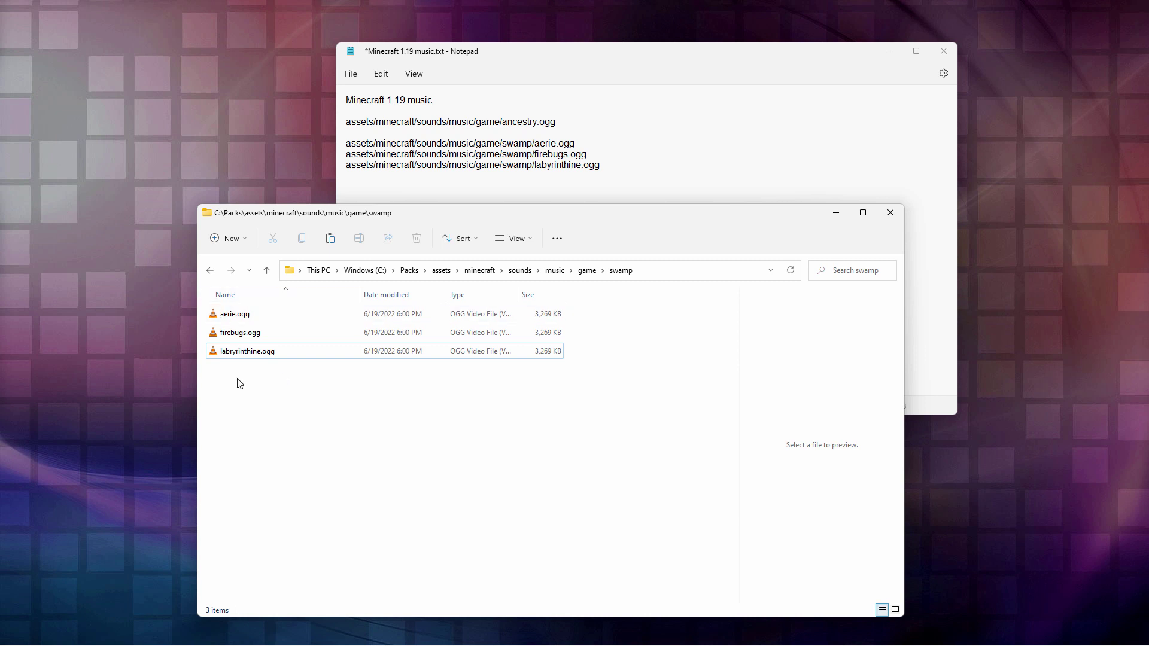
Step: Return to the Packs folder, then open the game folder of the Latest release 1.19 installation from Minecraft Launcher
{"action": "left_click", "coordinate": [587, 271]}
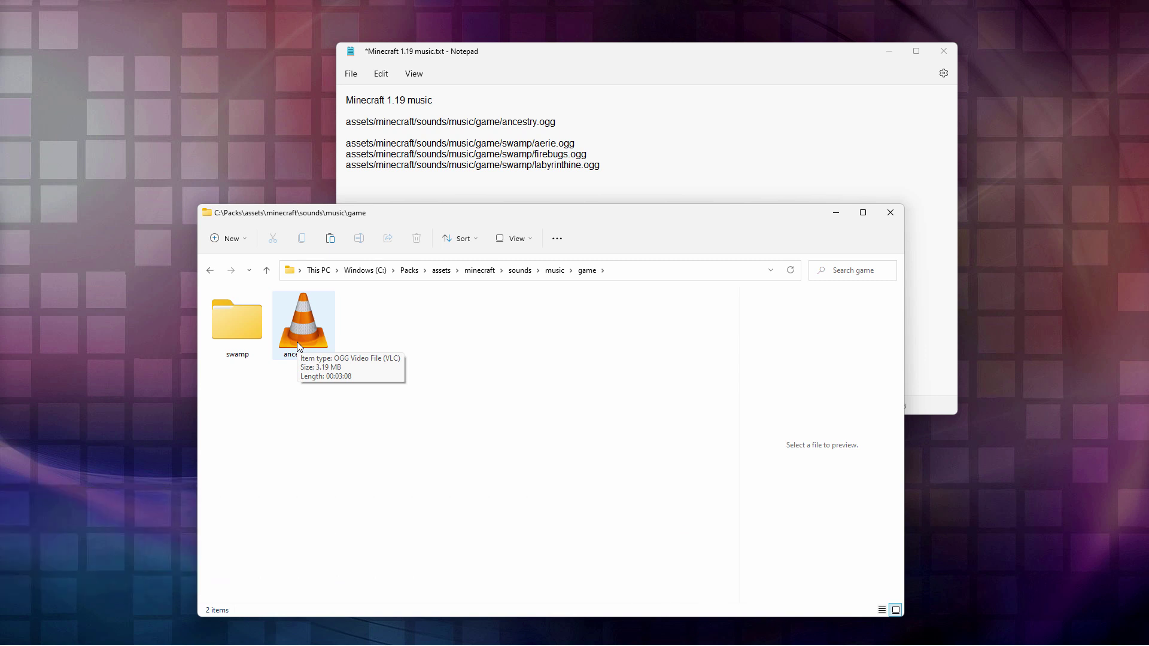
{"action": "left_click", "coordinate": [410, 271]}
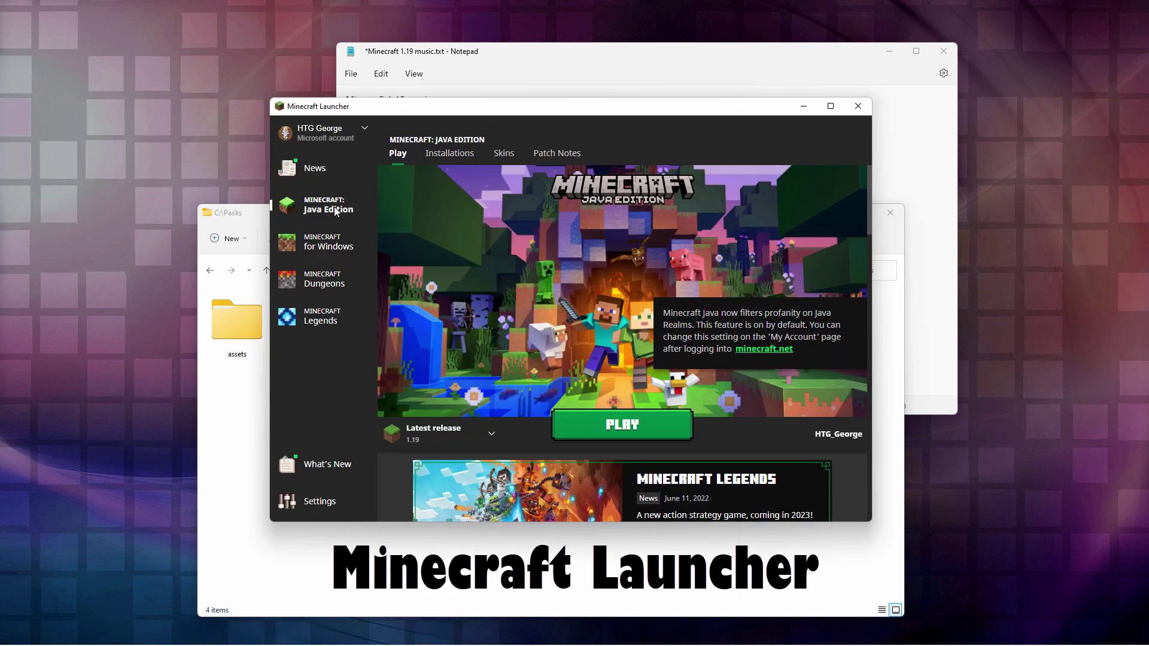
{"action": "left_click", "coordinate": [449, 153]}
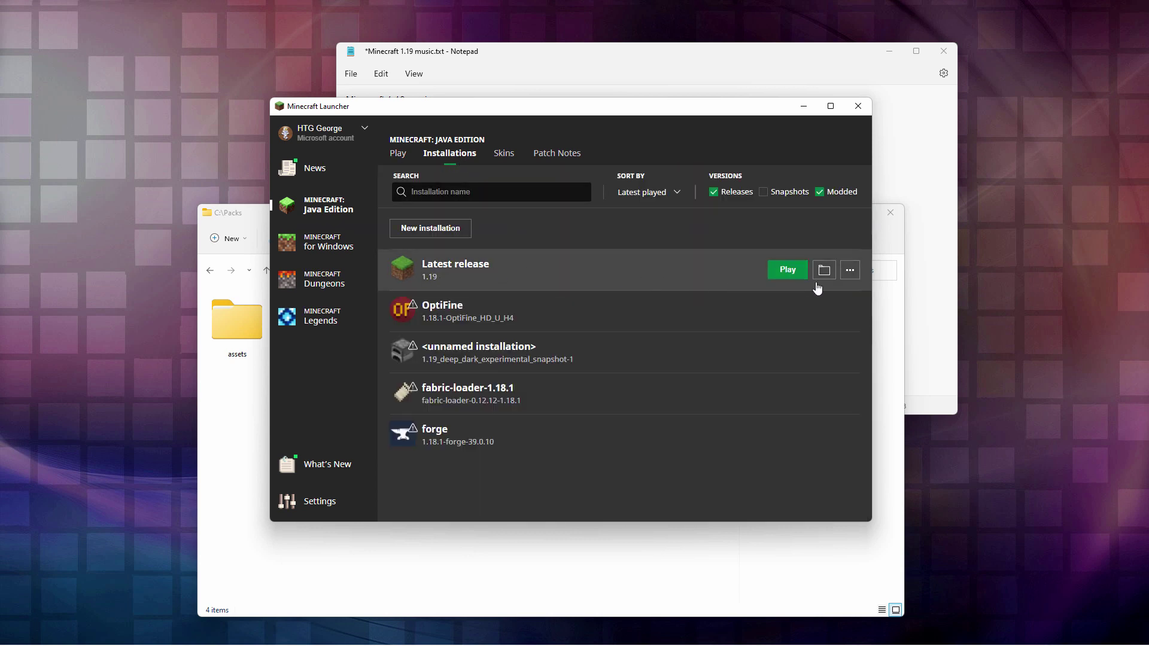
{"action": "left_click", "coordinate": [826, 272]}
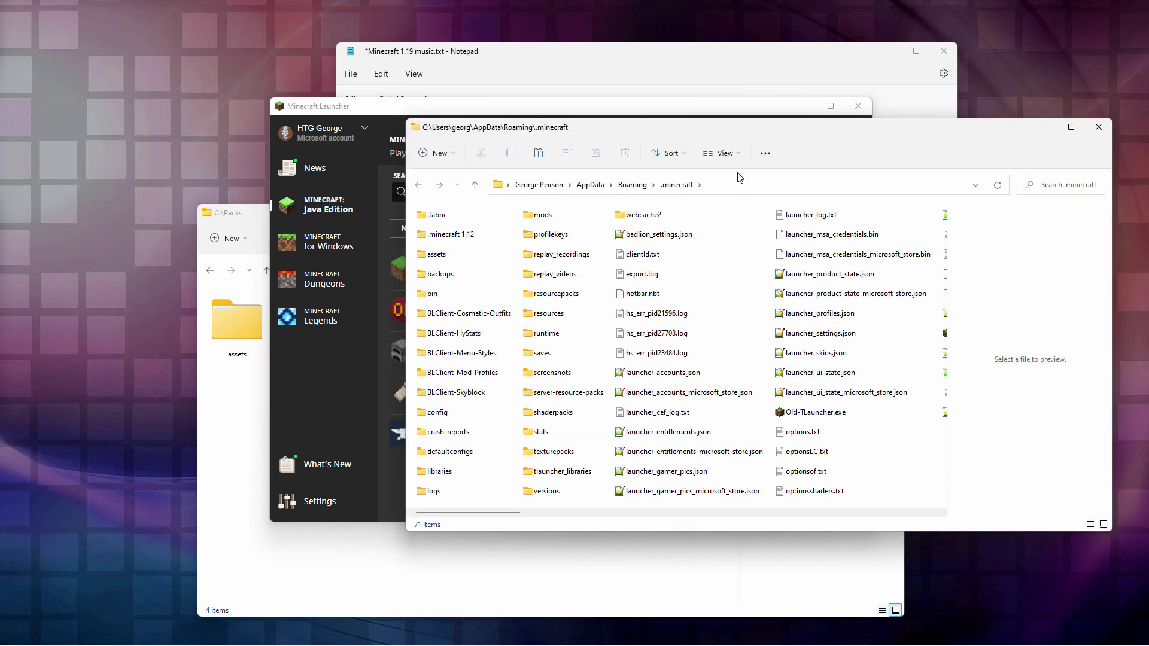
Step: Open the versions/1.19 folder inside the .minecraft folder
{"action": "left_click_drag", "start_coordinate": [714, 132], "coordinate": [674, 150]}
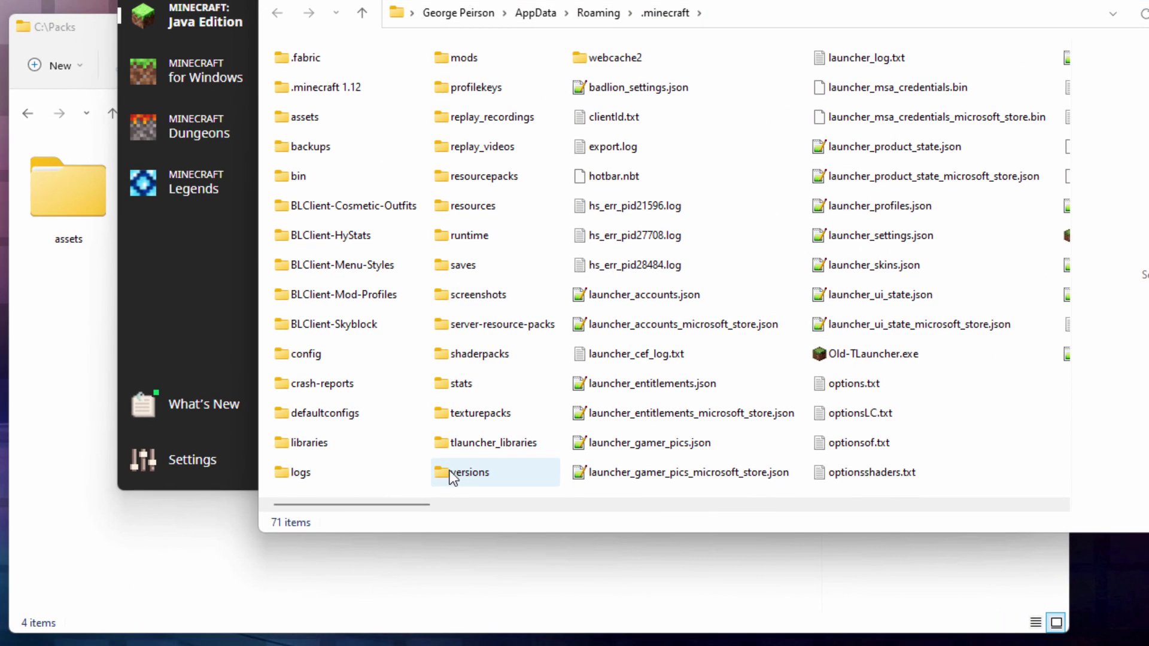
{"action": "double_click", "coordinate": [450, 472]}
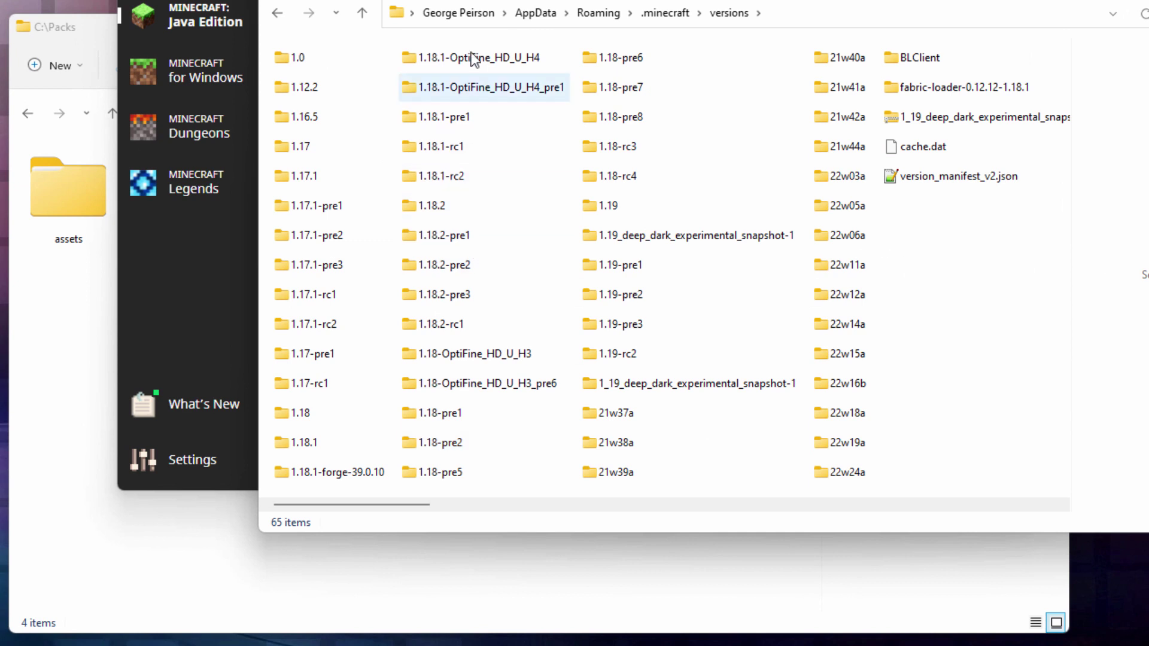
{"action": "left_click", "coordinate": [593, 214]}
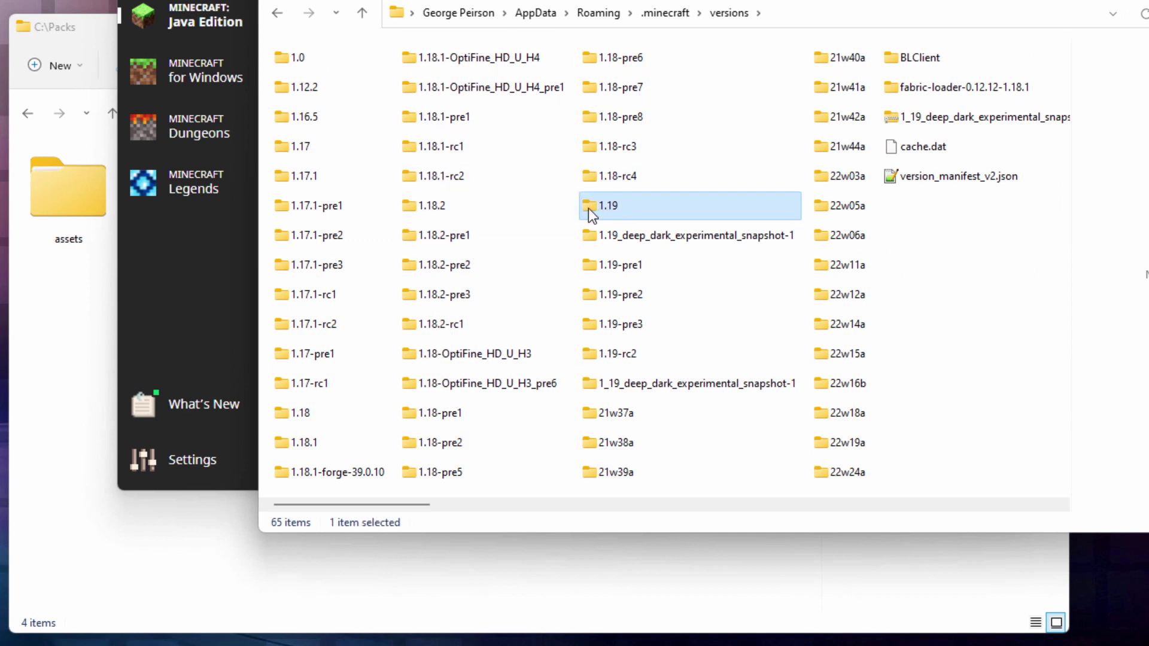
{"action": "double_click", "coordinate": [590, 207]}
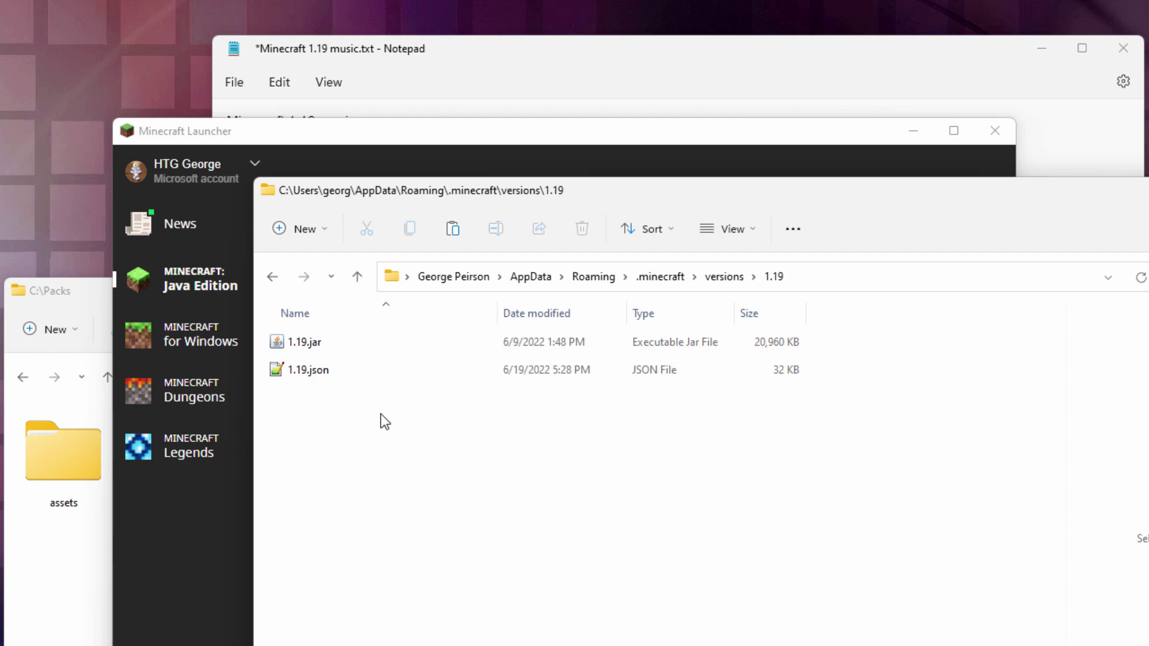
Step: Copy 1.19.jar from the versions folder into the Packs folder and close the versions window
{"action": "left_click", "coordinate": [301, 344]}
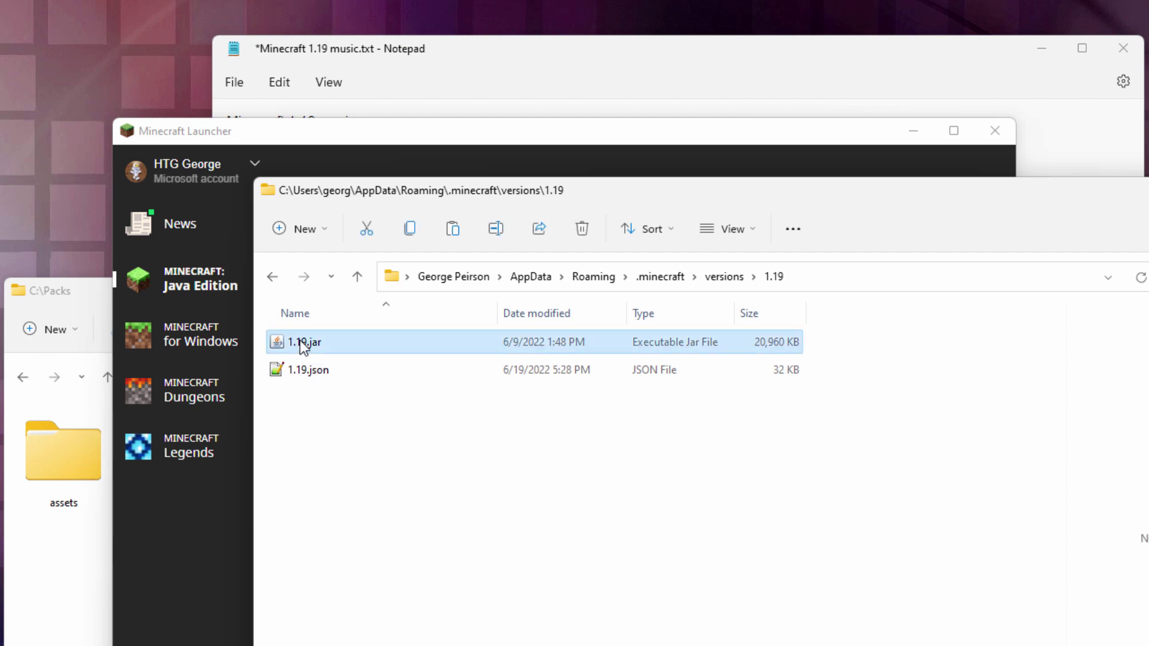
{"action": "left_click_drag", "start_coordinate": [302, 346], "coordinate": [49, 615]}
{"action": "left_click", "coordinate": [74, 619]}
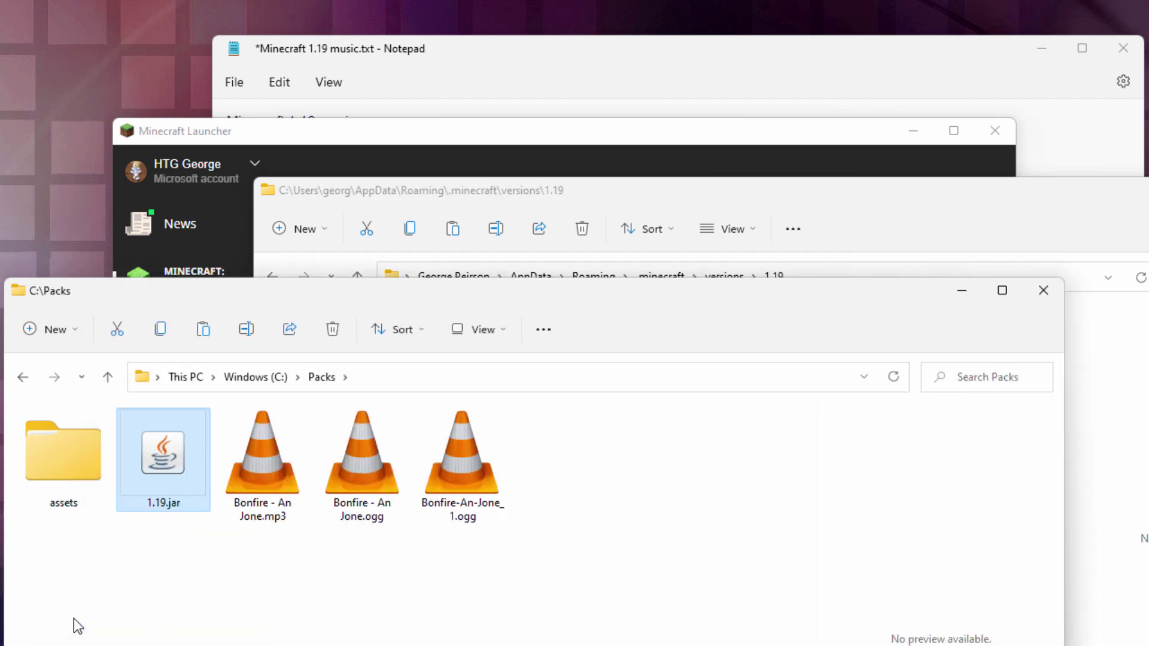
{"action": "left_click", "coordinate": [1077, 239]}
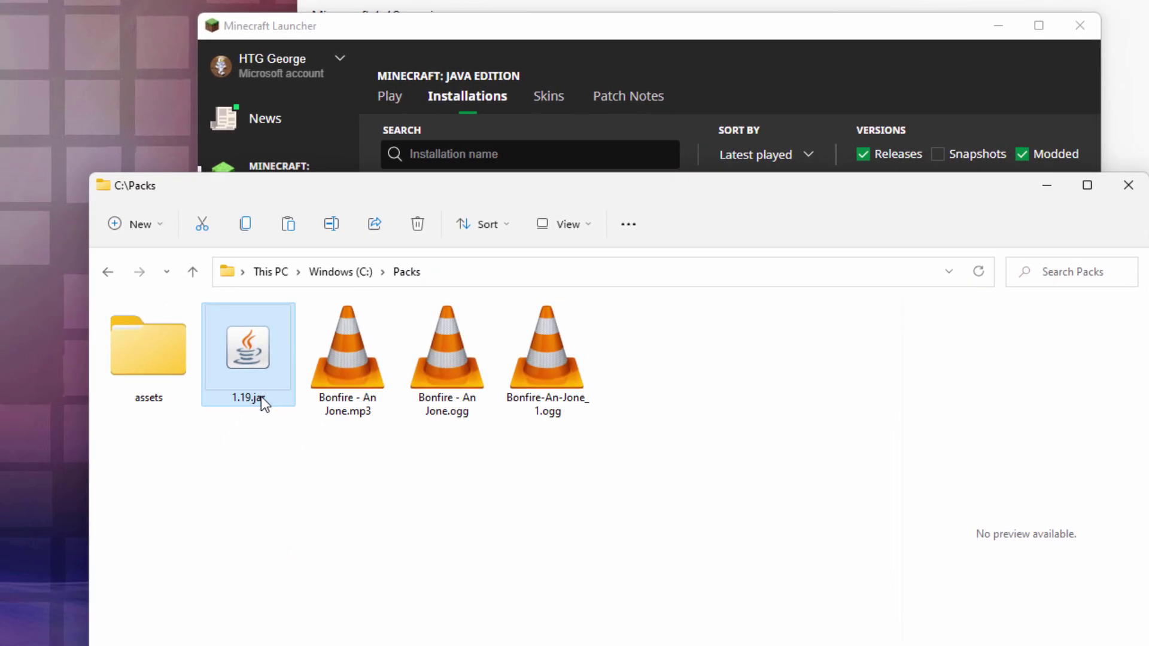
Step: Rename 1.19.jar in the Packs folder to 1.19.zip and accept the file extension change
{"action": "left_click", "coordinate": [174, 503]}
{"action": "key", "text": "End"}
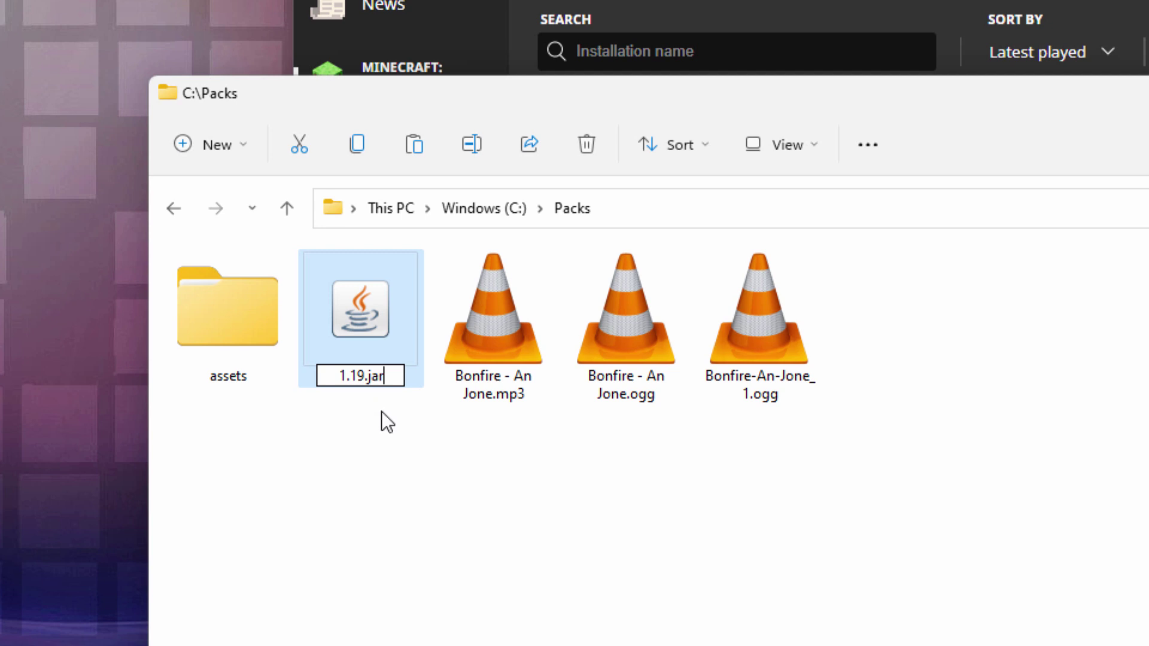
{"action": "key", "text": "BackSpace"}
{"action": "key", "text": "BackSpace"}
{"action": "key", "text": "BackSpace"}
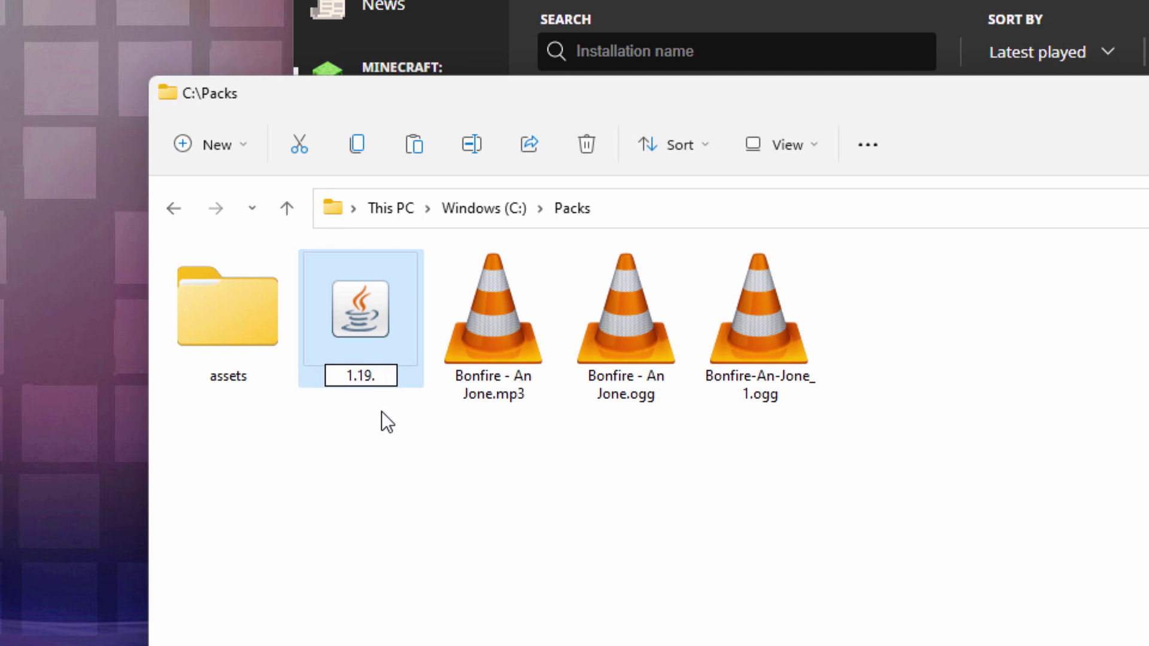
{"action": "type", "text": "zip"}
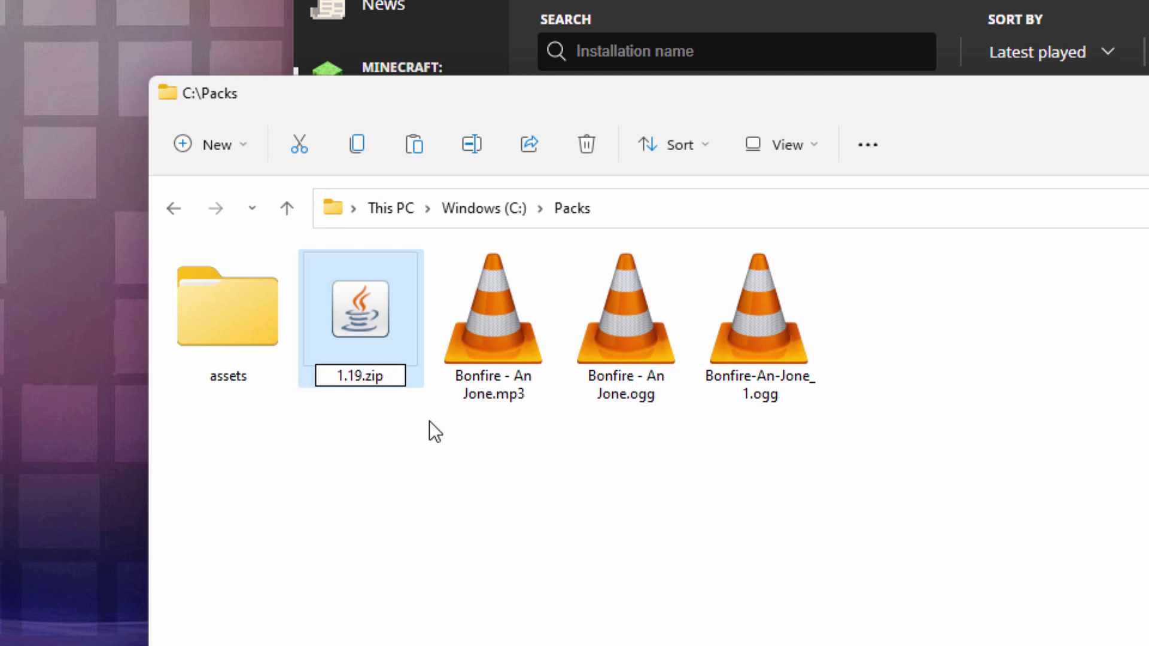
{"action": "key", "text": "Return"}
{"action": "left_click", "coordinate": [999, 343]}
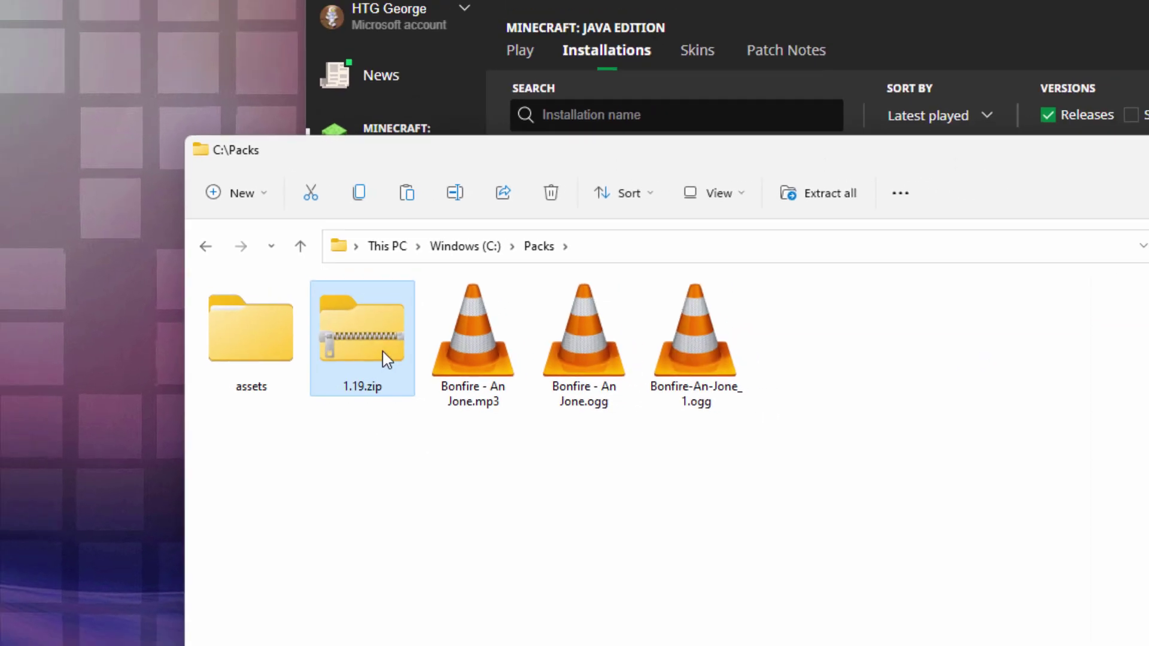
Step: Open 1.19.zip in a new window and copy its pack.png into the Packs folder
{"action": "right_click", "coordinate": [349, 345]}
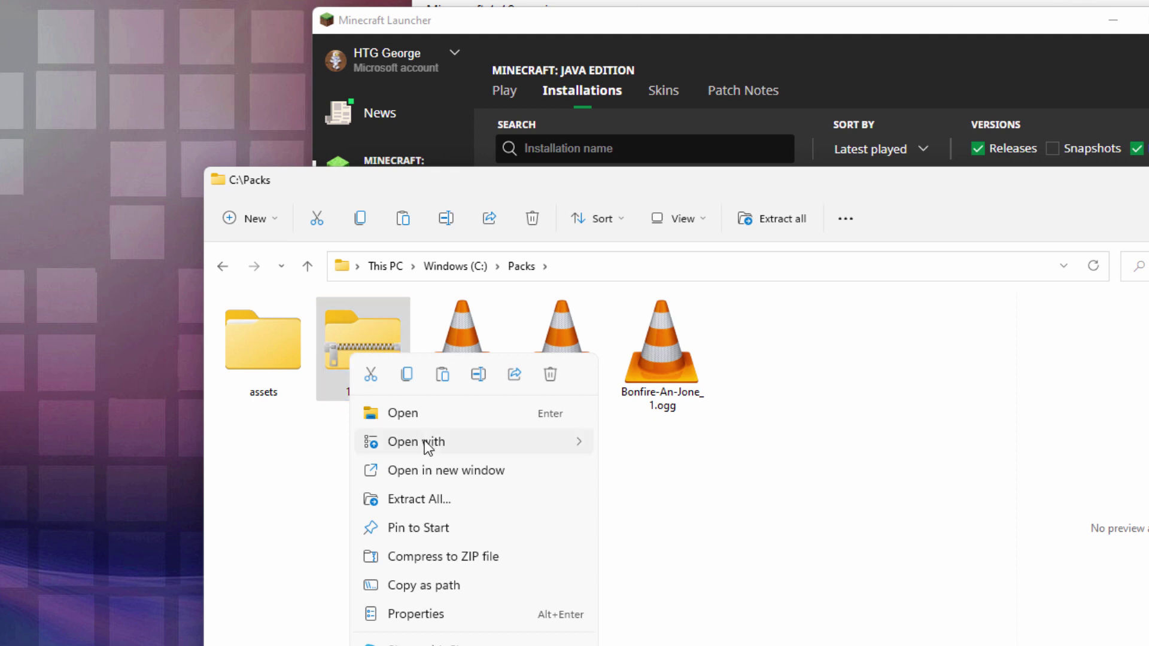
{"action": "left_click", "coordinate": [487, 473]}
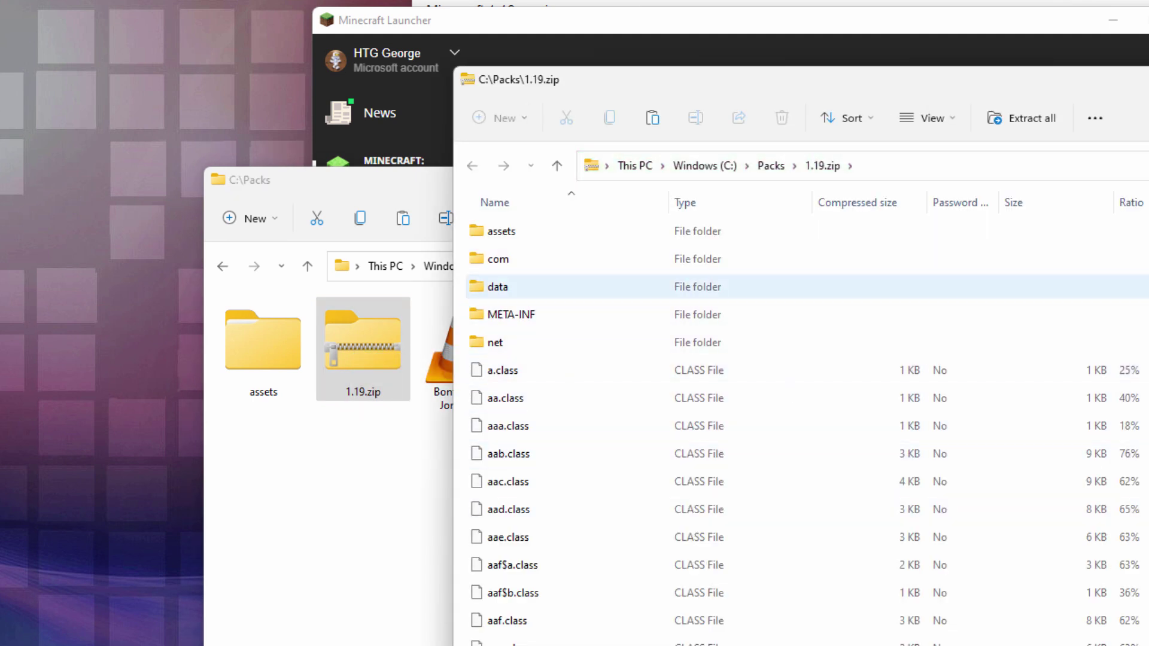
{"action": "scroll", "coordinate": [808, 432], "scroll_direction": "down", "scroll_amount": 20}
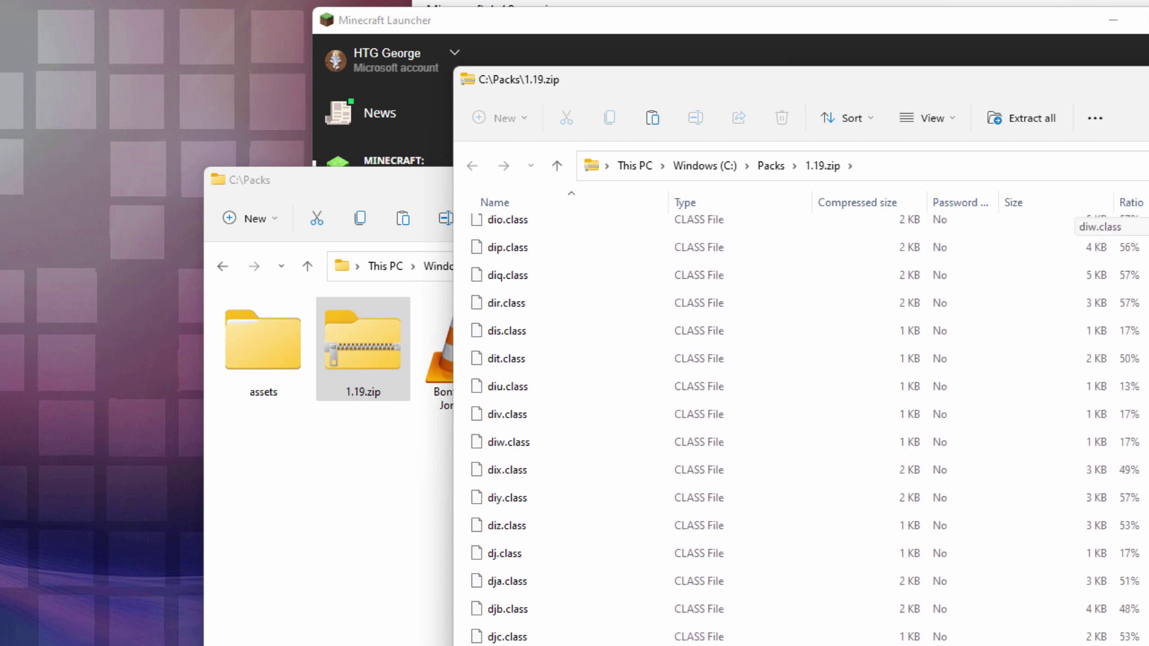
{"action": "scroll", "coordinate": [809, 431], "scroll_direction": "down", "scroll_amount": 20}
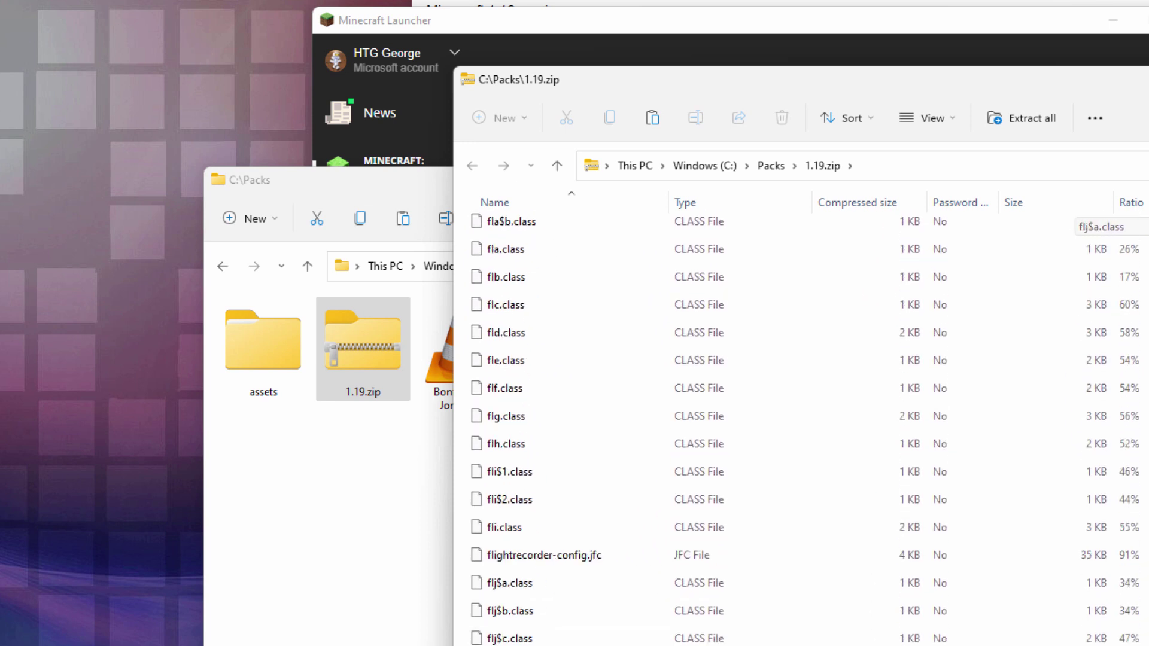
{"action": "scroll", "coordinate": [682, 385], "scroll_direction": "down", "scroll_amount": 20}
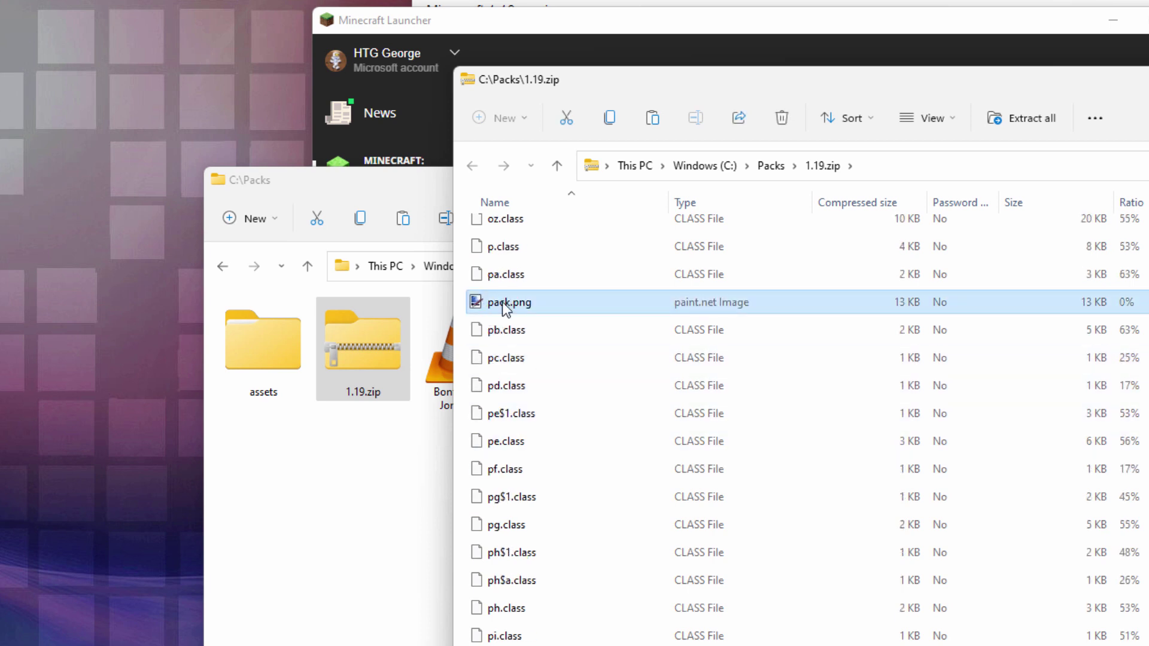
{"action": "right_click", "coordinate": [509, 305]}
{"action": "left_click_drag", "start_coordinate": [509, 306], "coordinate": [310, 493]}
{"action": "left_click", "coordinate": [353, 504]}
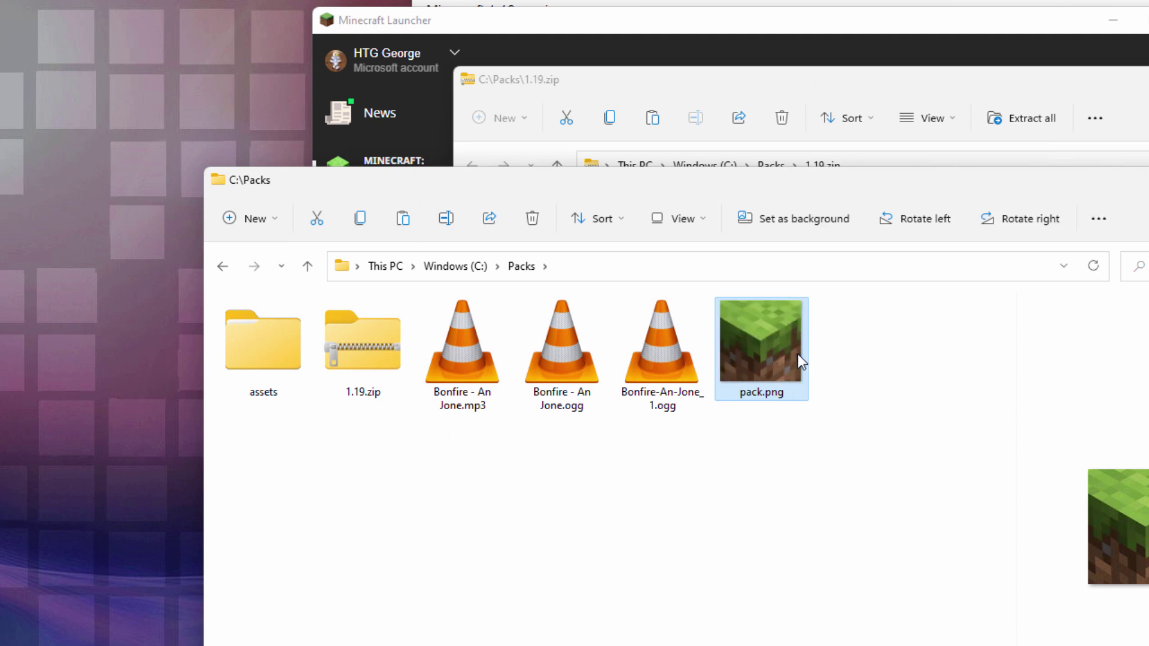
{"action": "left_click", "coordinate": [824, 368]}
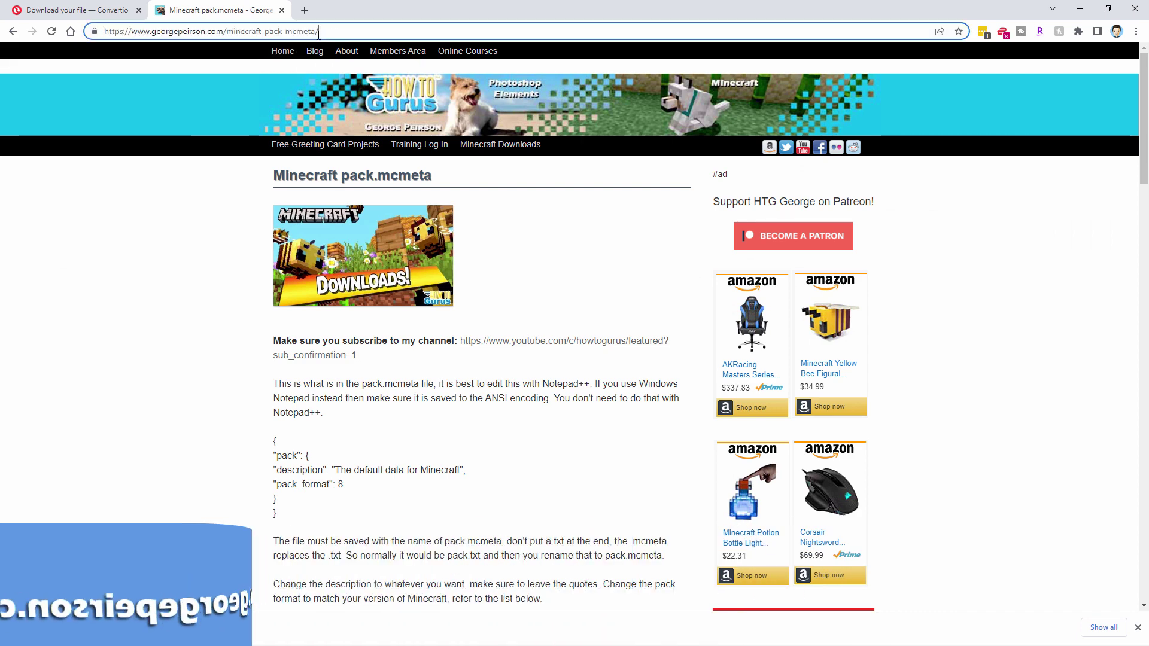
Step: On the Minecraft pack.mcmeta page in the browser, examine the page address, the pack.mcmeta code and the Notepad encoding note
{"action": "left_click_drag", "start_coordinate": [318, 35], "coordinate": [104, 33]}
{"action": "left_click", "coordinate": [211, 233]}
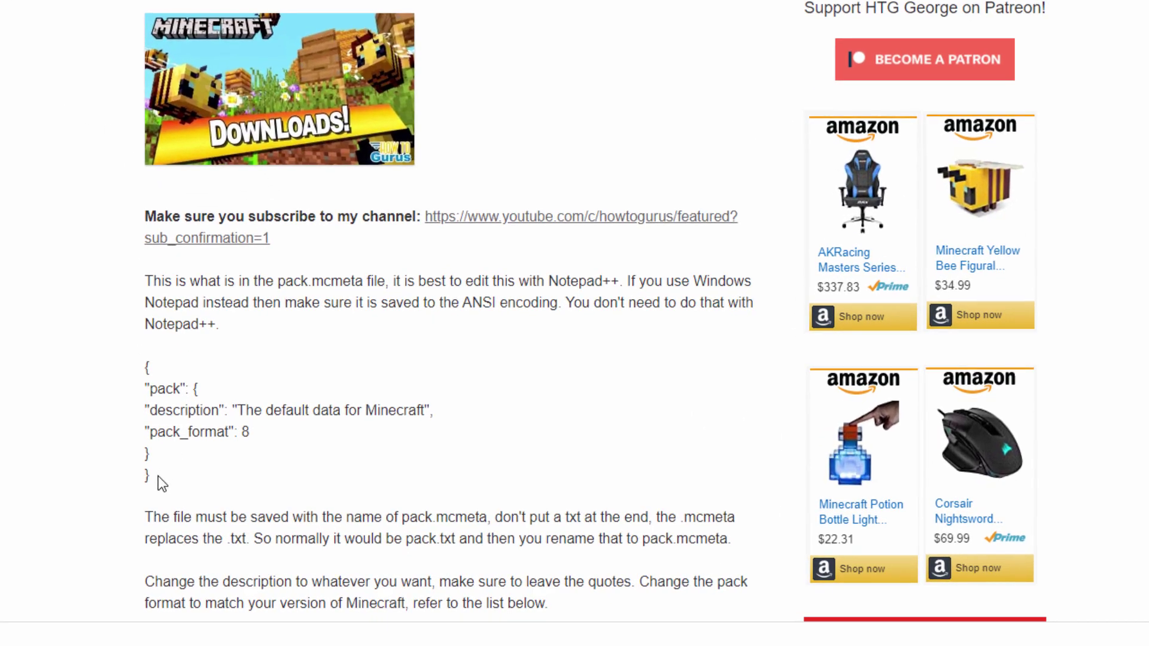
{"action": "left_click_drag", "start_coordinate": [158, 476], "coordinate": [142, 380]}
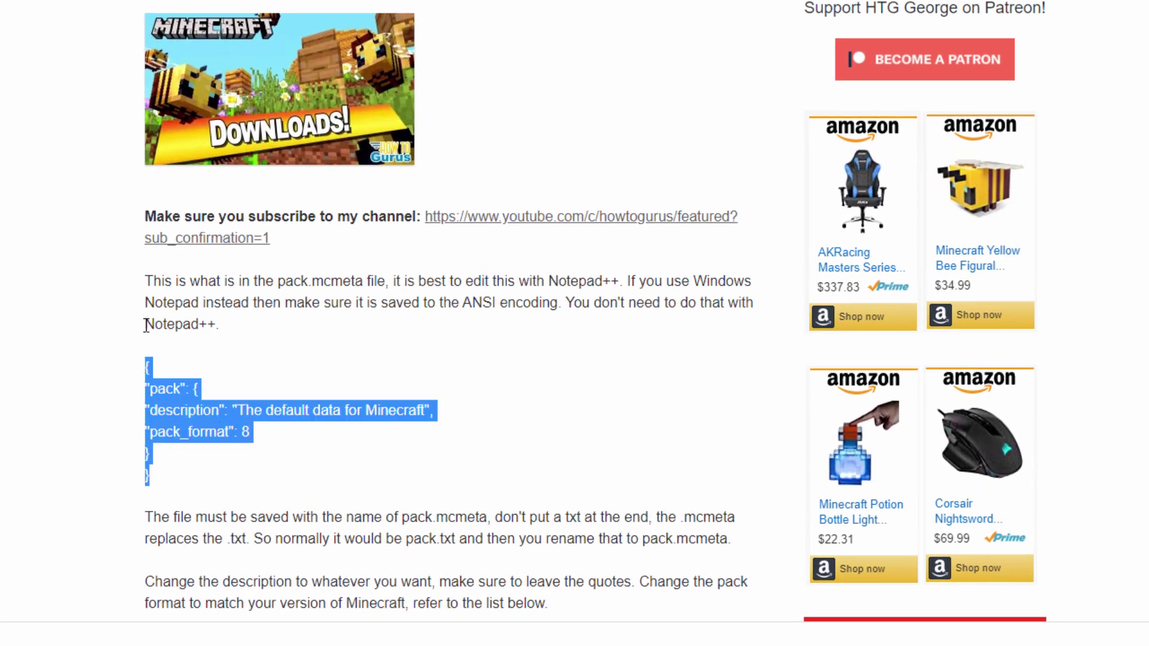
{"action": "left_click", "coordinate": [66, 398]}
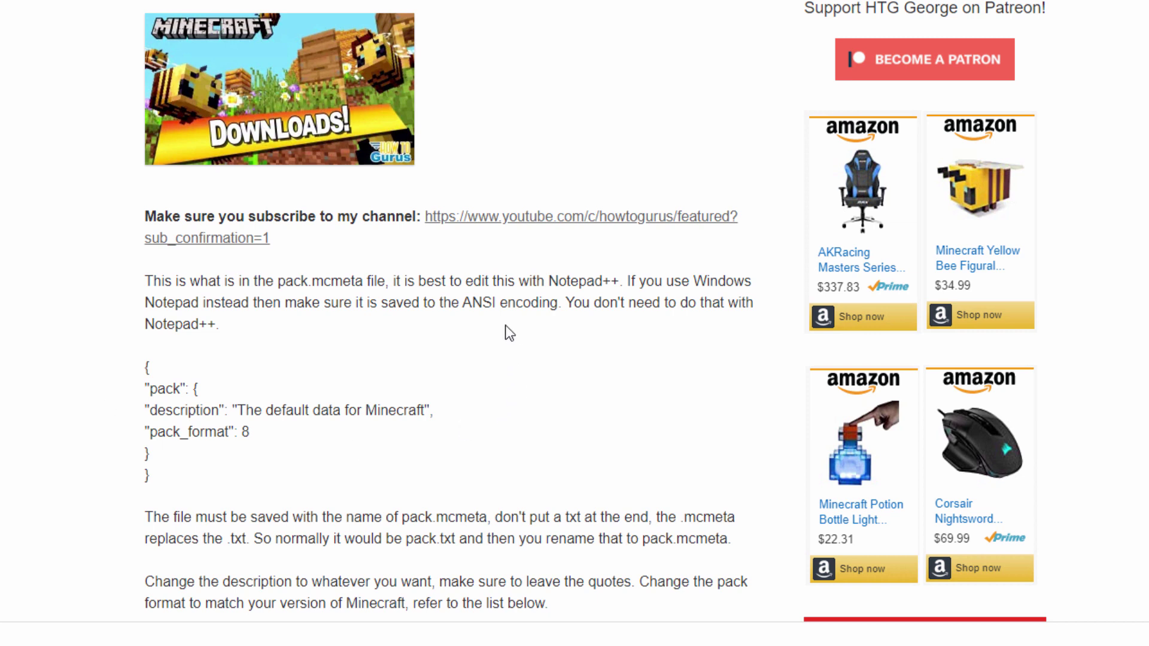
{"action": "left_click_drag", "start_coordinate": [499, 304], "coordinate": [463, 304]}
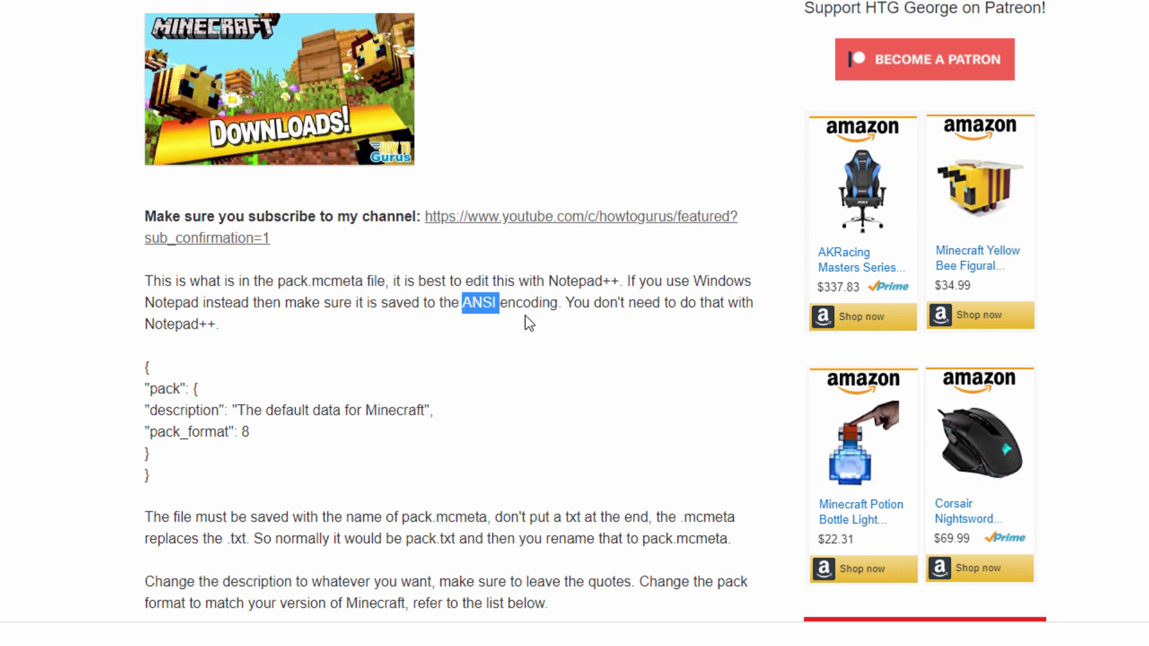
{"action": "left_click", "coordinate": [558, 304]}
{"action": "left_click_drag", "start_coordinate": [559, 304], "coordinate": [460, 303]}
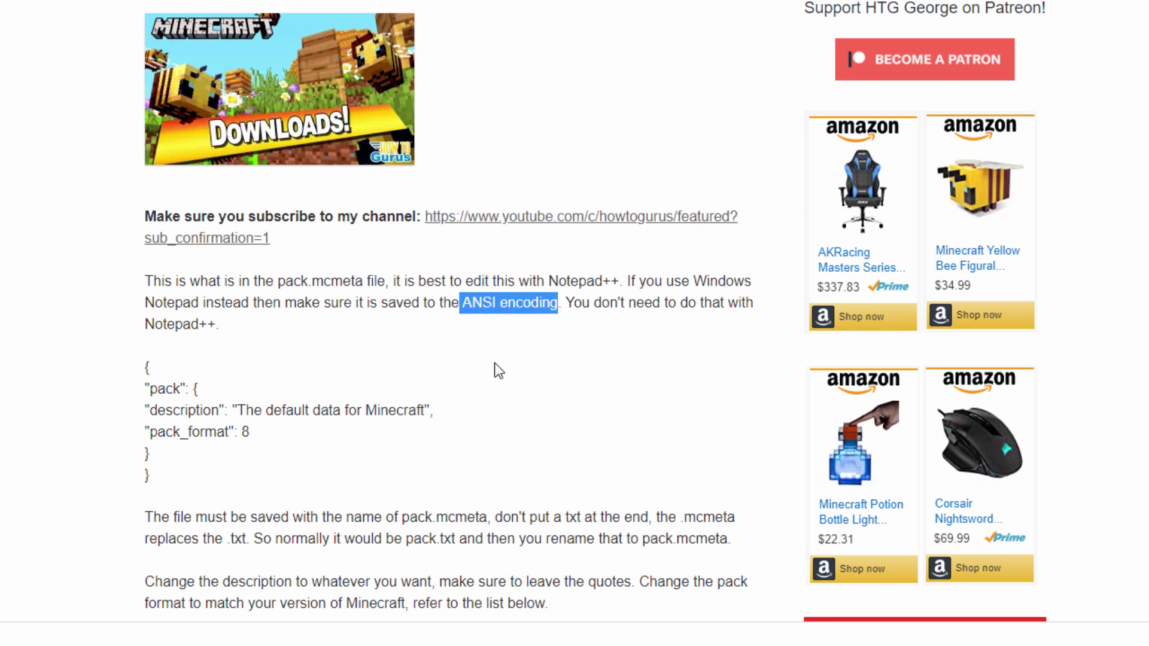
{"action": "left_click", "coordinate": [513, 328]}
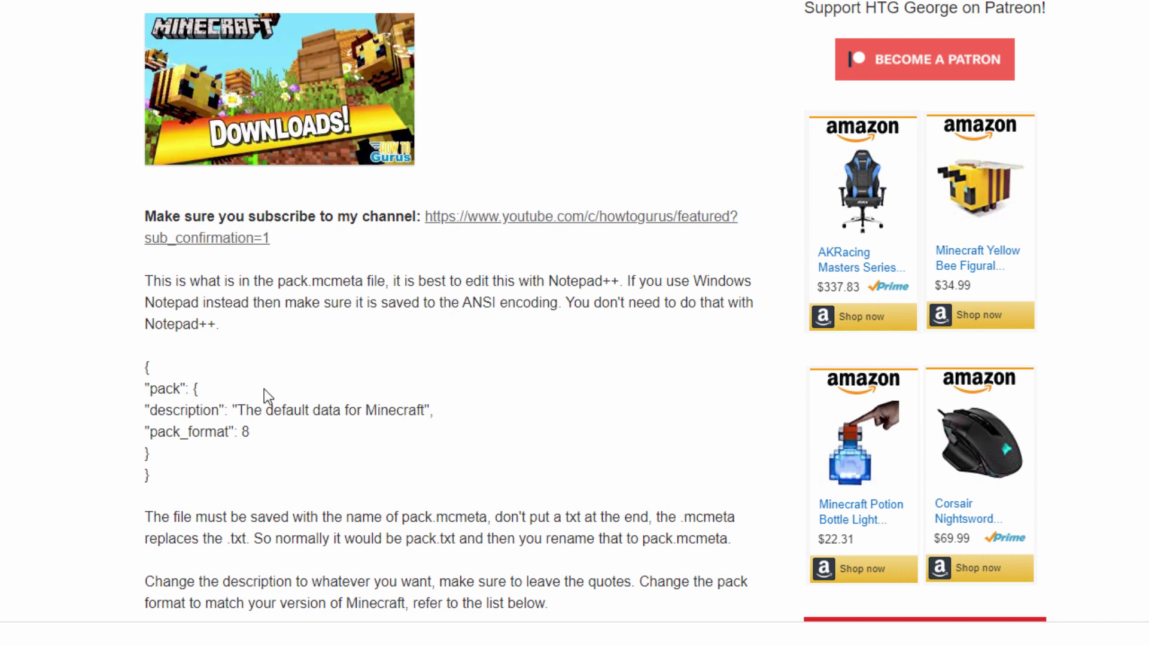
Step: Examine the page's notes on Notepad++, the pack_format value and the required pack.mcmeta file name
{"action": "left_click_drag", "start_coordinate": [197, 324], "coordinate": [145, 324]}
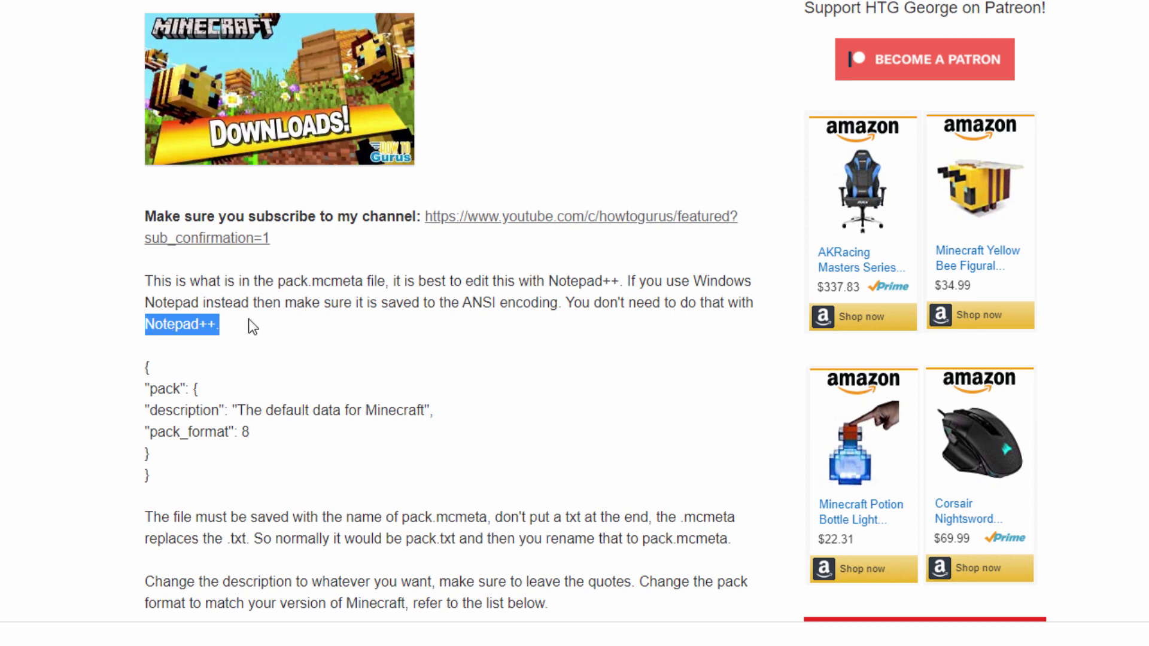
{"action": "left_click", "coordinate": [255, 326]}
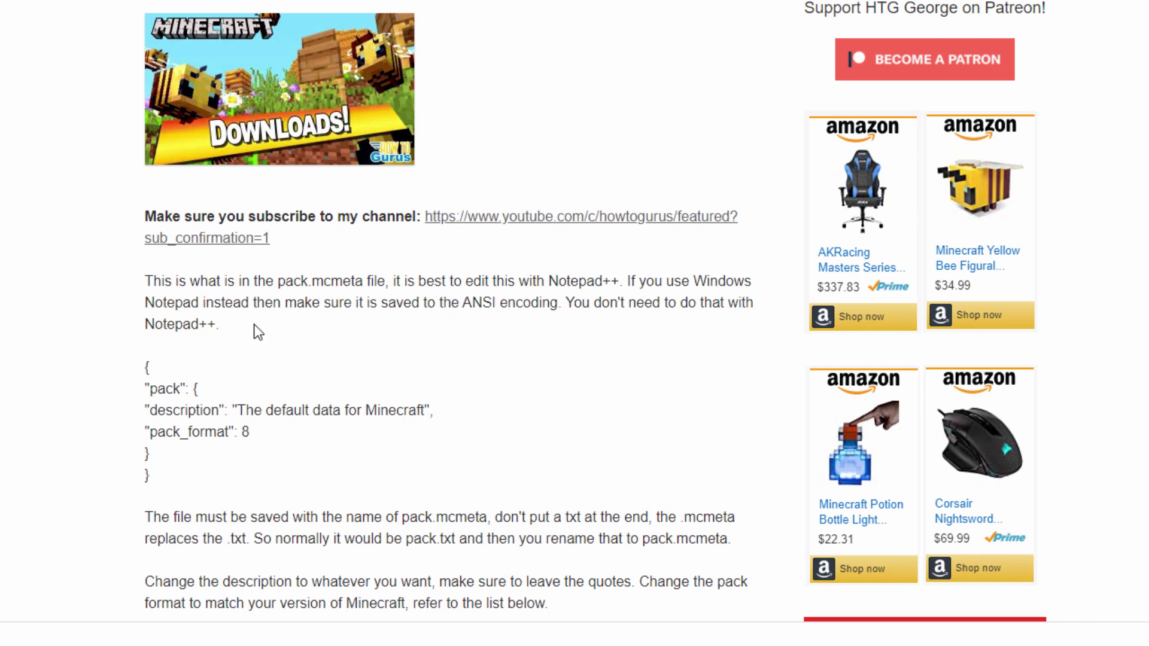
{"action": "double_click", "coordinate": [246, 433]}
{"action": "scroll", "coordinate": [83, 392], "scroll_direction": "down", "scroll_amount": 4}
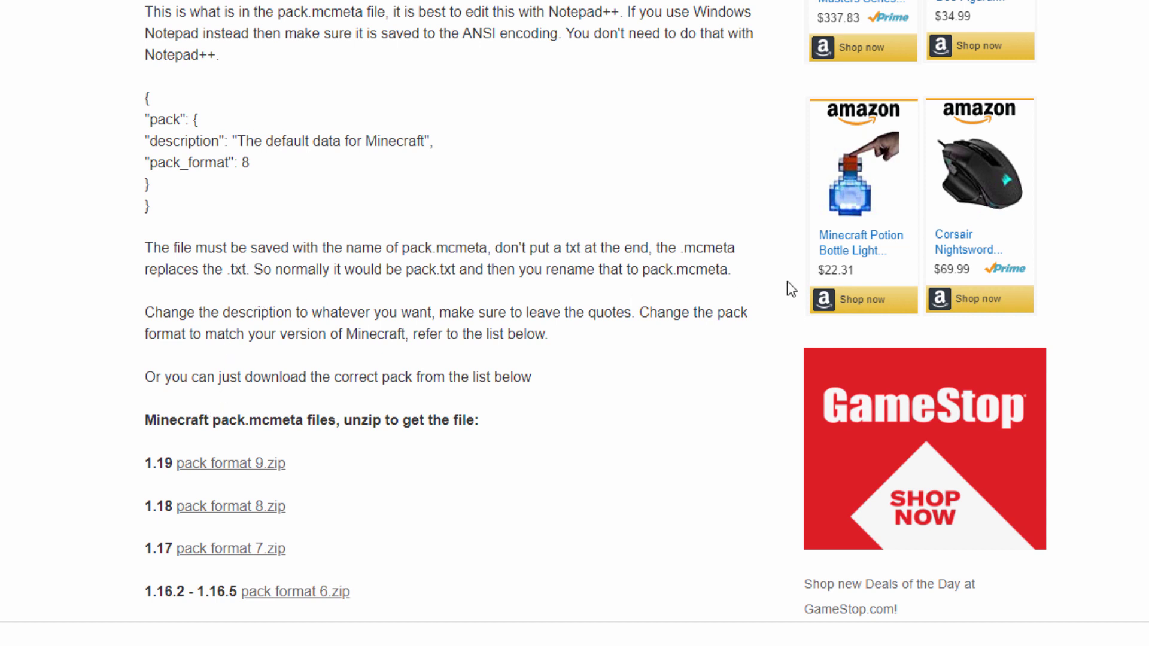
{"action": "left_click_drag", "start_coordinate": [730, 272], "coordinate": [645, 278]}
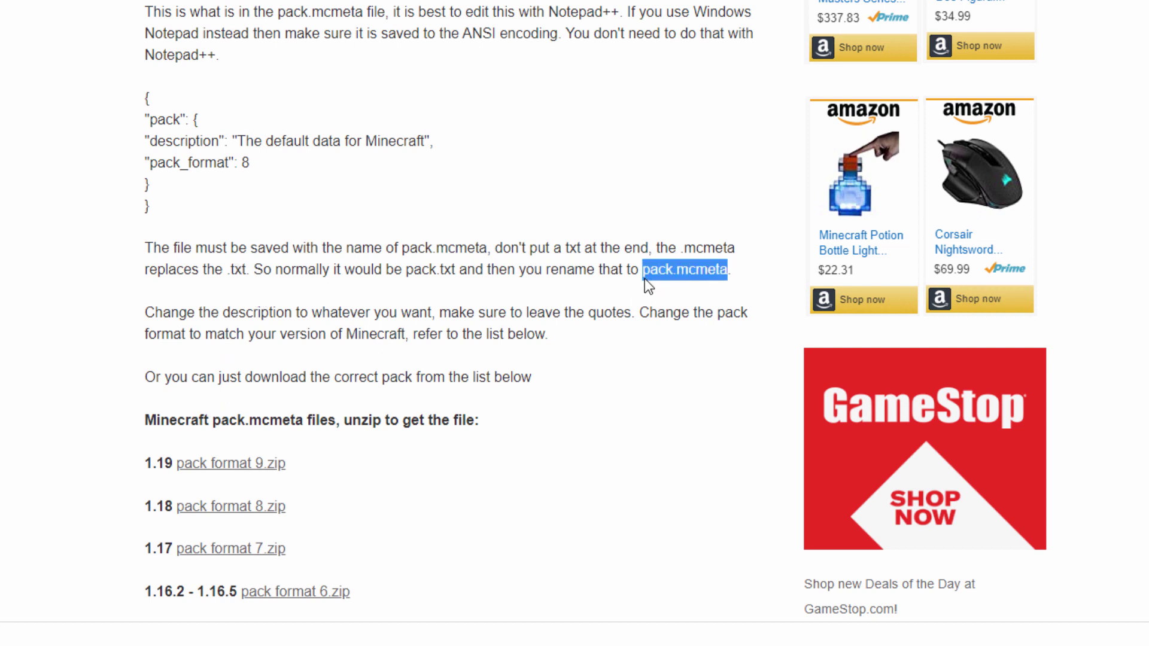
{"action": "left_click", "coordinate": [750, 275]}
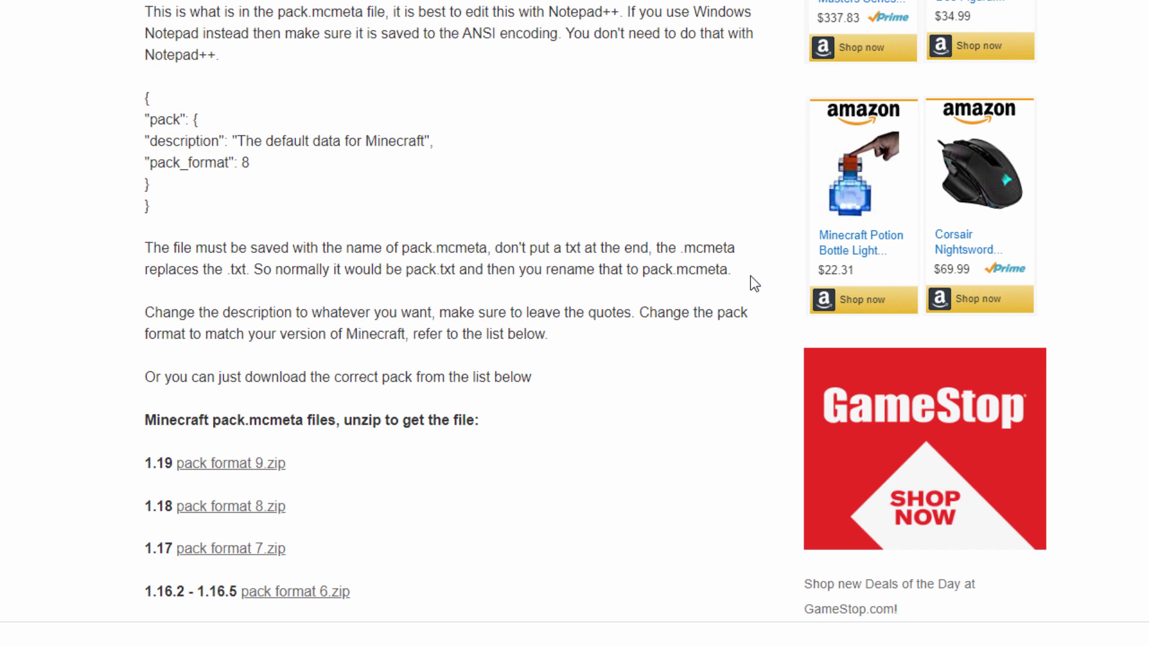
Step: Download the 1.19 file pack format 9.zip into the Packs folder and extract it there
{"action": "left_click", "coordinate": [258, 466]}
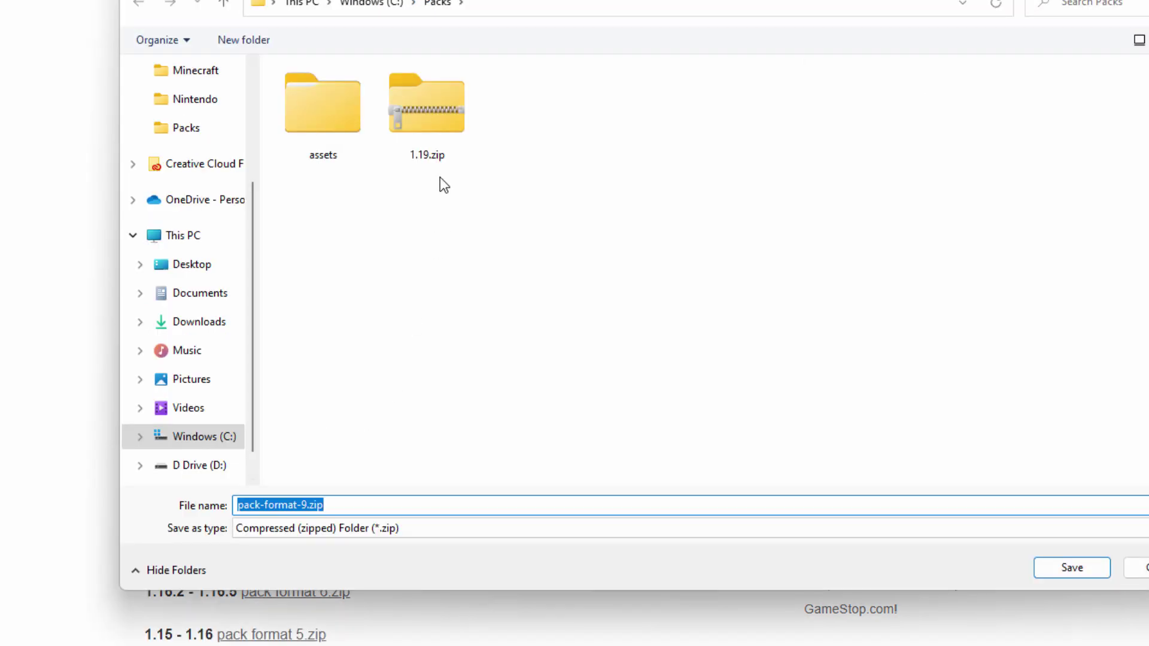
{"action": "left_click", "coordinate": [1084, 568]}
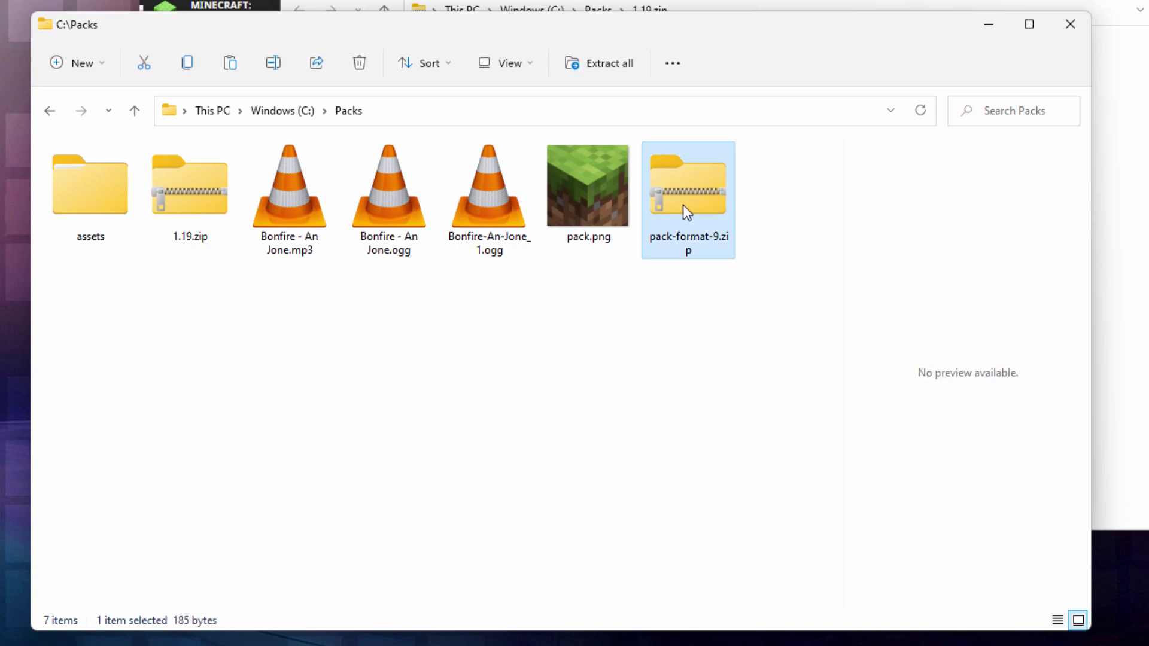
{"action": "right_click", "coordinate": [683, 205]}
{"action": "left_click", "coordinate": [752, 353]}
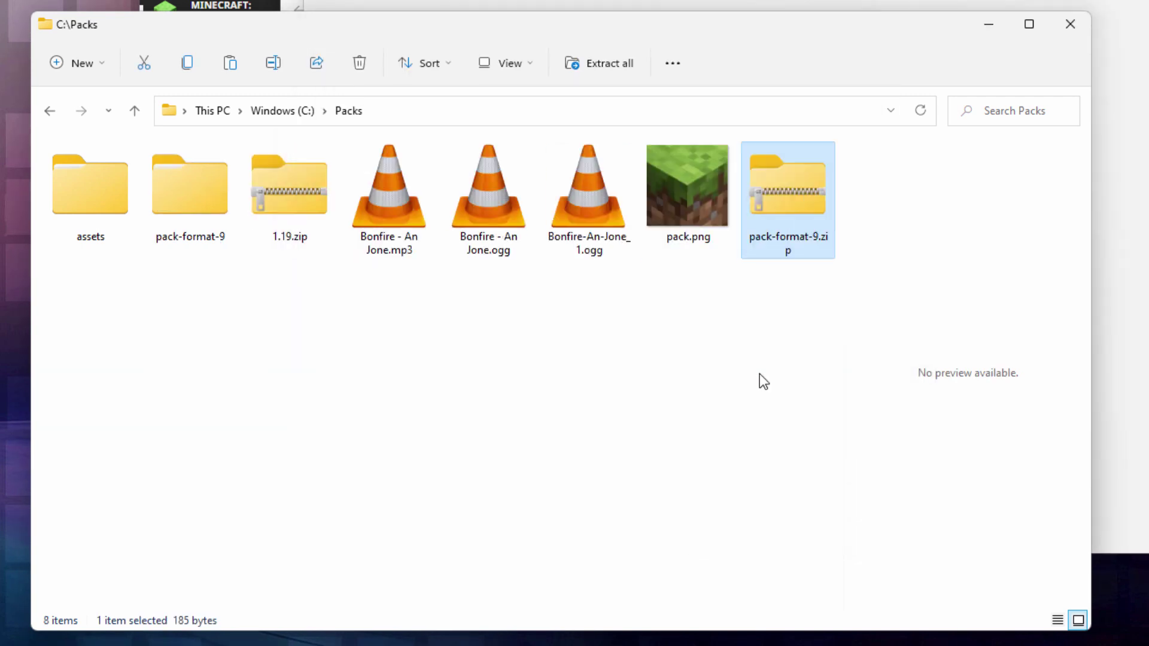
Step: Copy pack.mcmeta from the extracted pack-format-9 folder into the Packs folder
{"action": "left_click", "coordinate": [406, 110]}
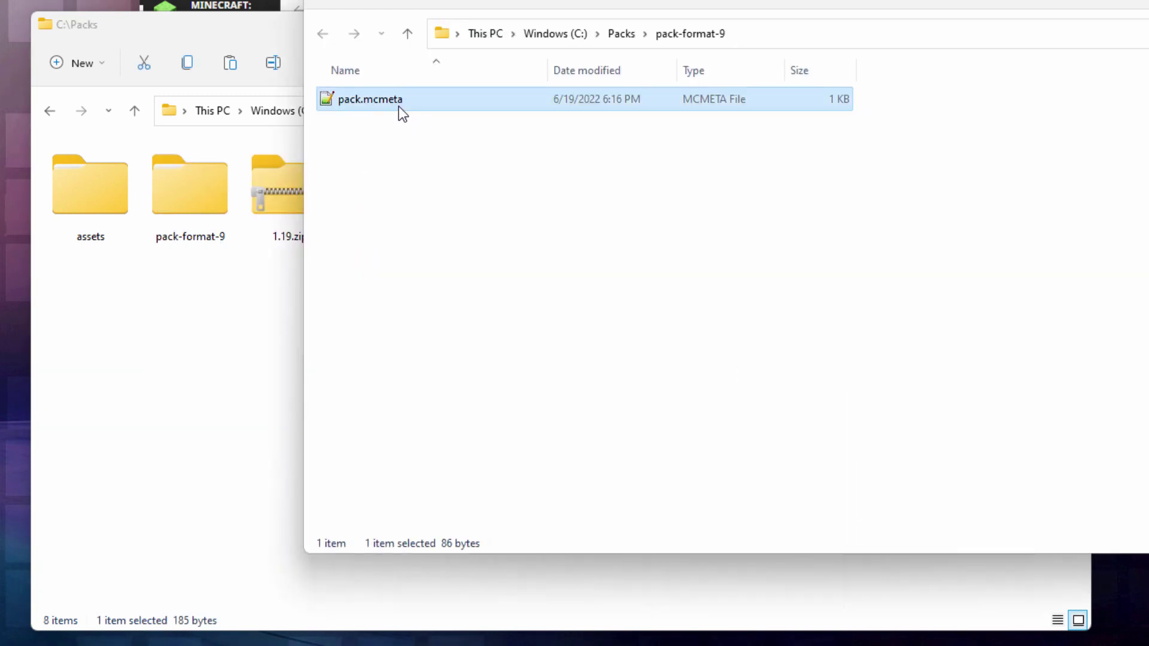
{"action": "left_click_drag", "start_coordinate": [398, 106], "coordinate": [159, 372]}
{"action": "left_click", "coordinate": [173, 373]}
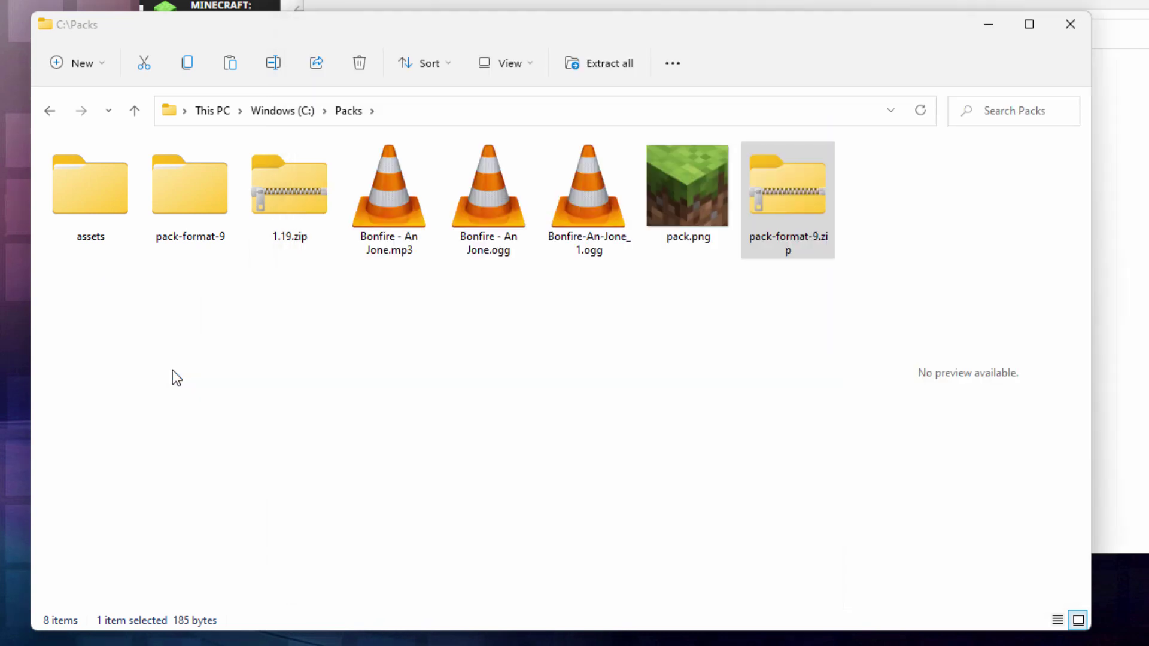
{"action": "left_click", "coordinate": [689, 296]}
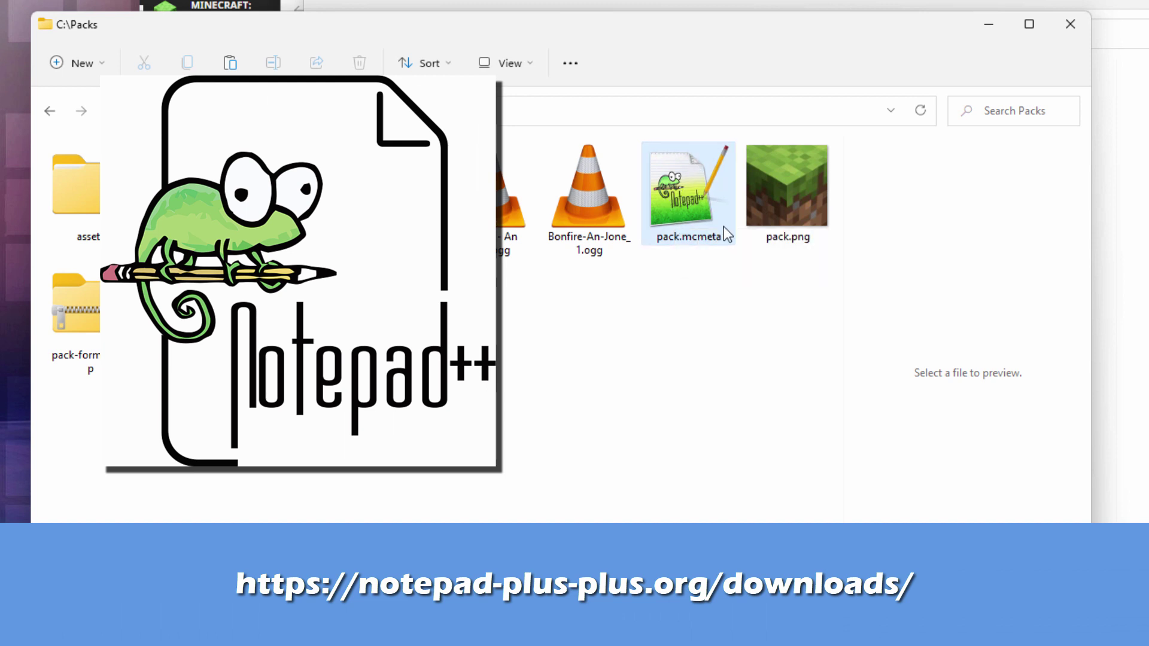
Step: Open pack.mcmeta from the Packs folder in Notepad++ and change its description to "Custom Background Music"
{"action": "left_click", "coordinate": [686, 199]}
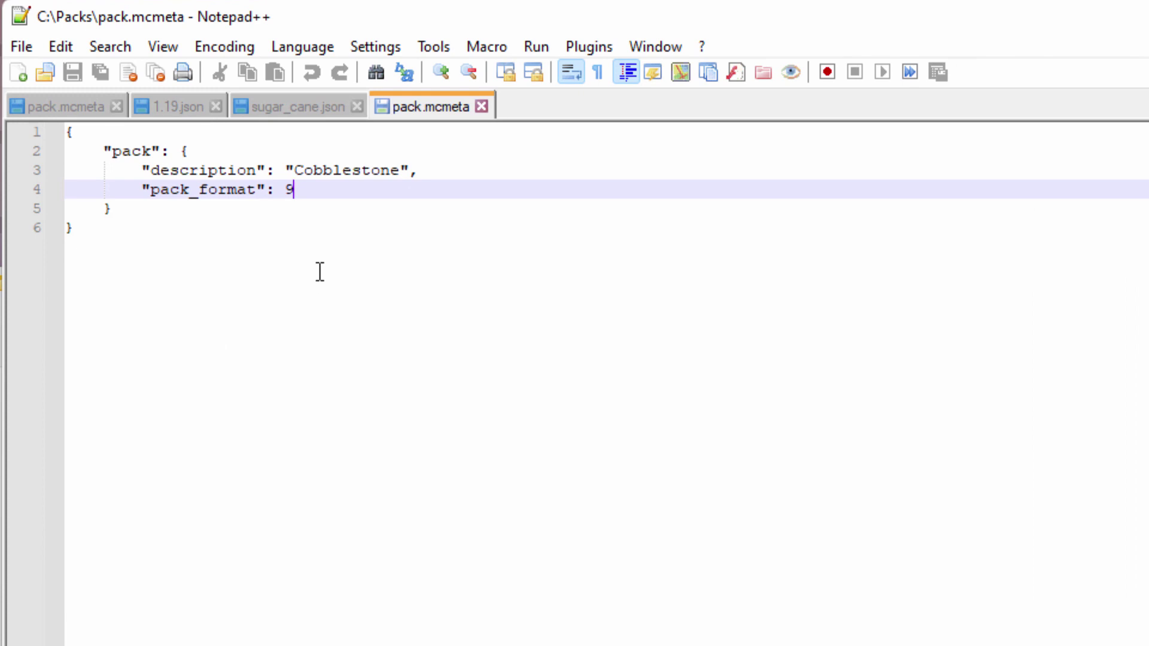
{"action": "left_click", "coordinate": [400, 171]}
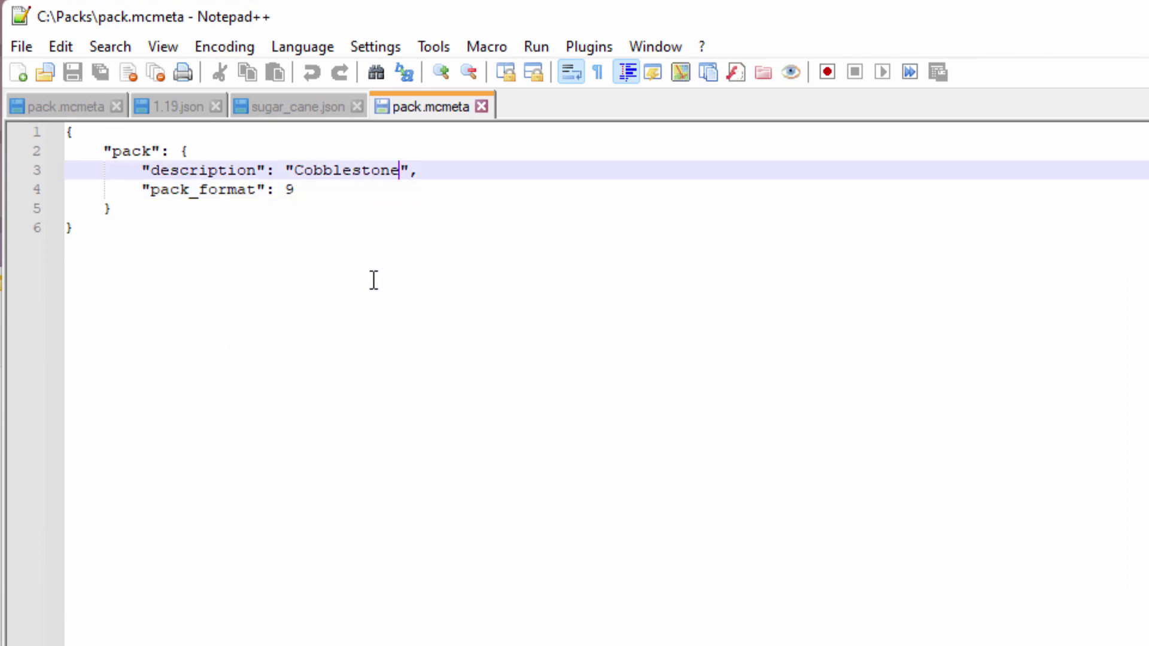
{"action": "key", "text": "BackSpace"}
{"action": "key", "text": "BackSpace"}
{"action": "key", "text": "BackSpace"}
{"action": "key", "text": "BackSpace"}
{"action": "key", "text": "BackSpace"}
{"action": "key", "text": "BackSpace"}
{"action": "key", "text": "BackSpace"}
{"action": "key", "text": "BackSpace"}
{"action": "key", "text": "BackSpace"}
{"action": "key", "text": "BackSpace"}
{"action": "key", "text": "BackSpace"}
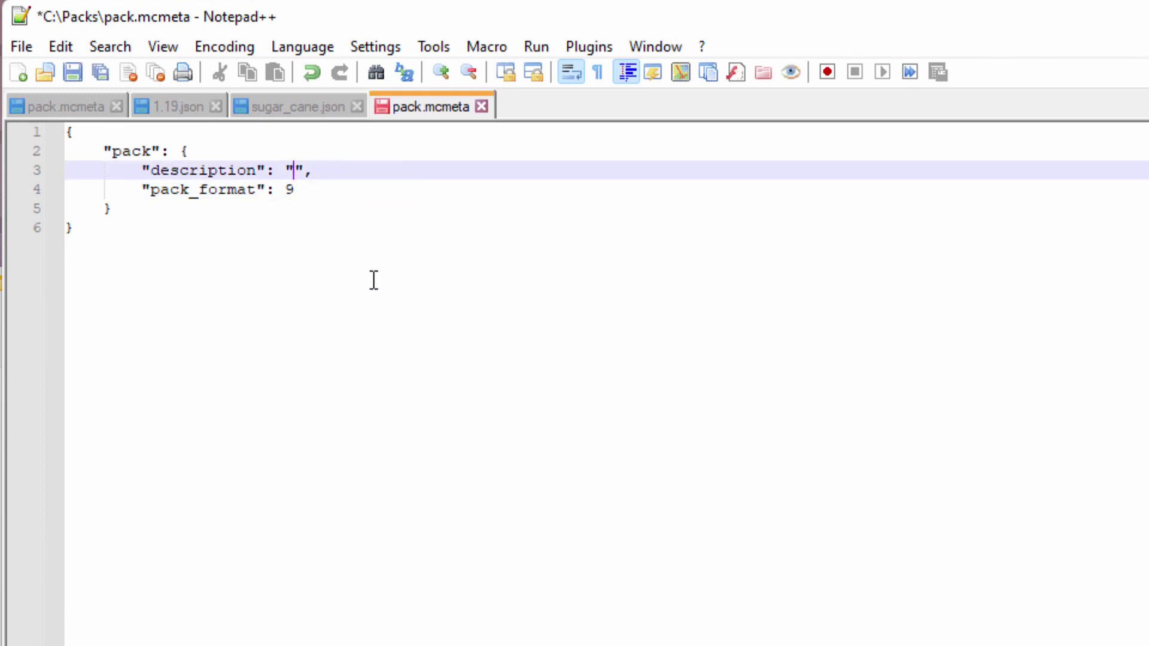
{"action": "type", "text": "Custom Back"}
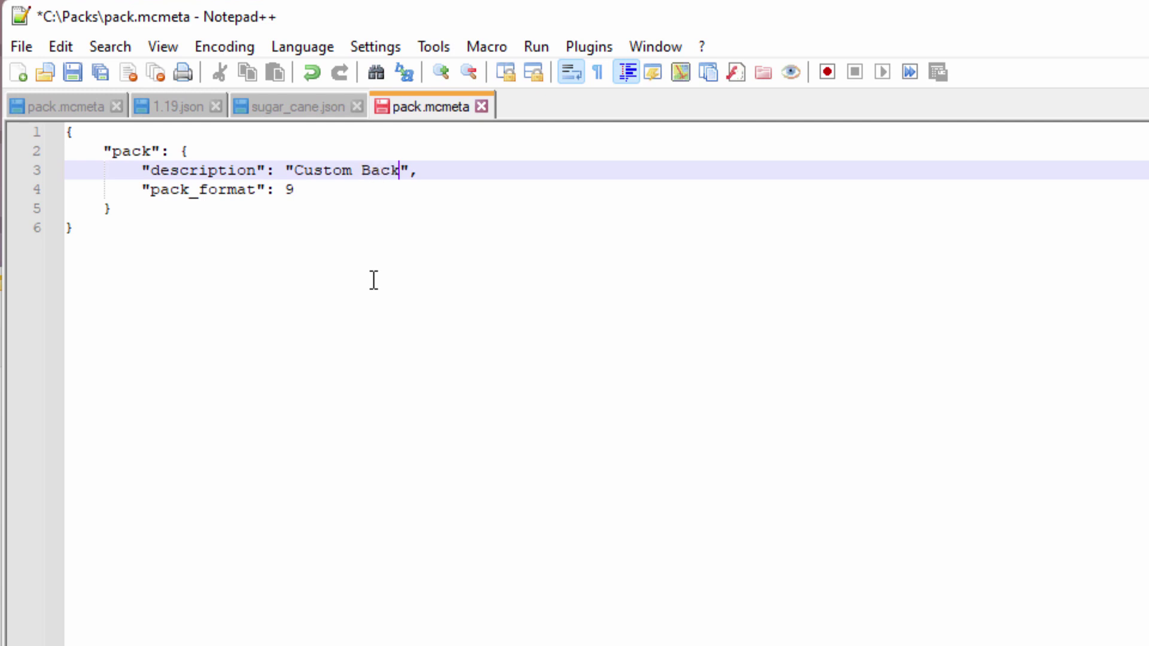
{"action": "type", "text": "ground Music"}
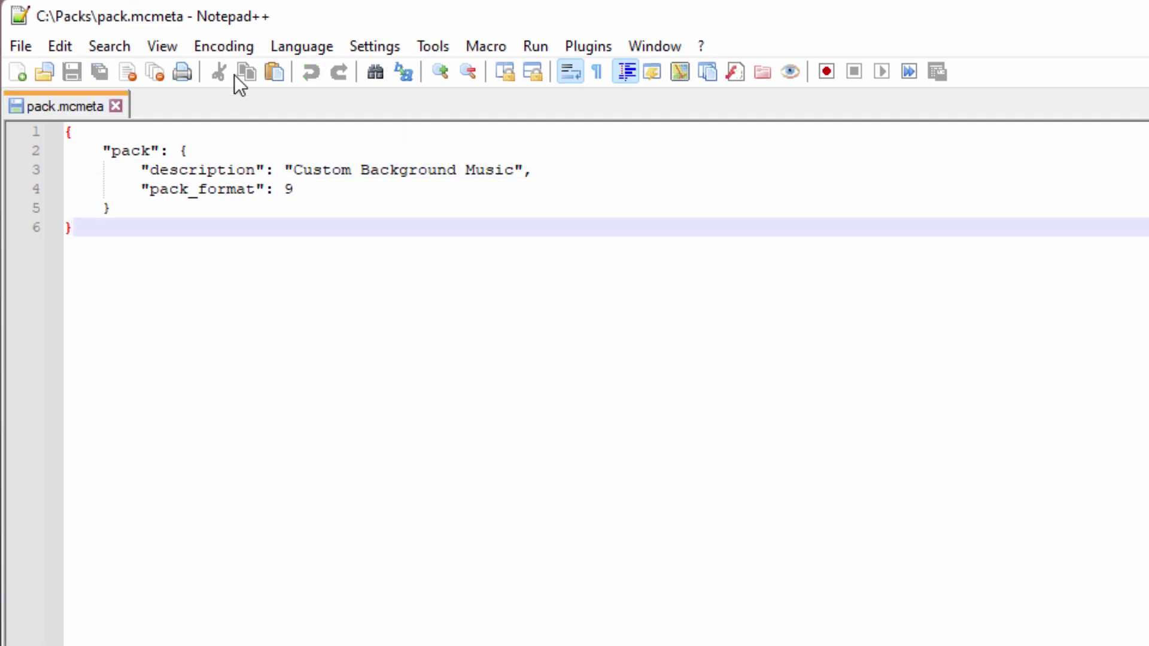
Step: Convert the encoding of pack.mcmeta to ANSI and save the file
{"action": "left_click", "coordinate": [226, 47]}
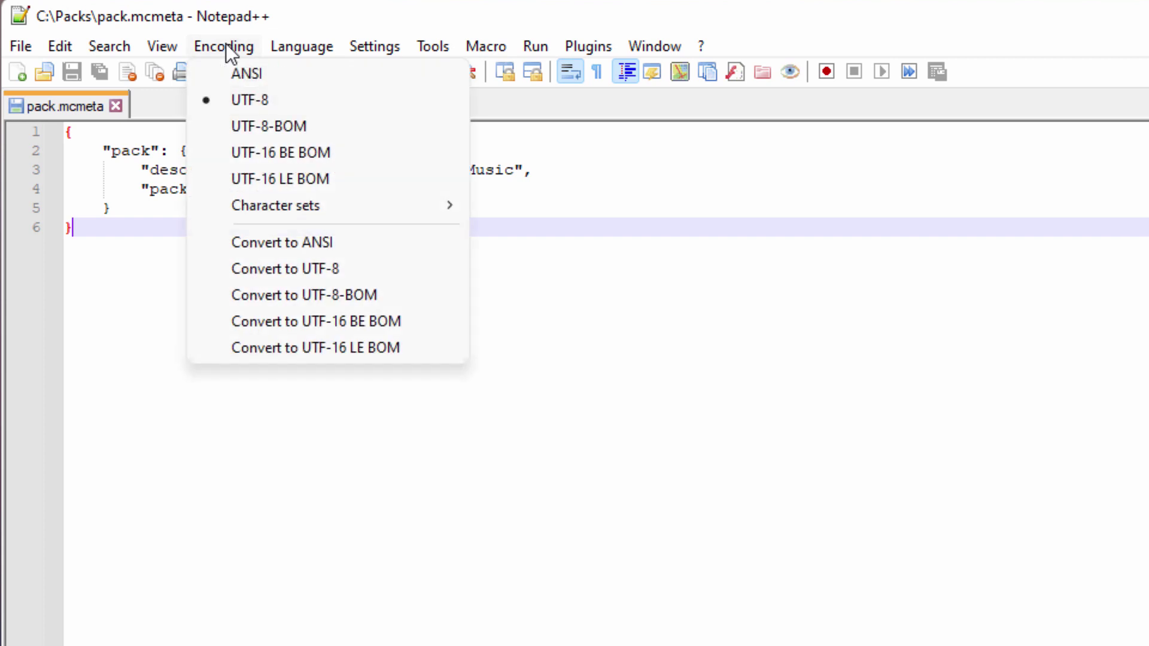
{"action": "left_click", "coordinate": [253, 240]}
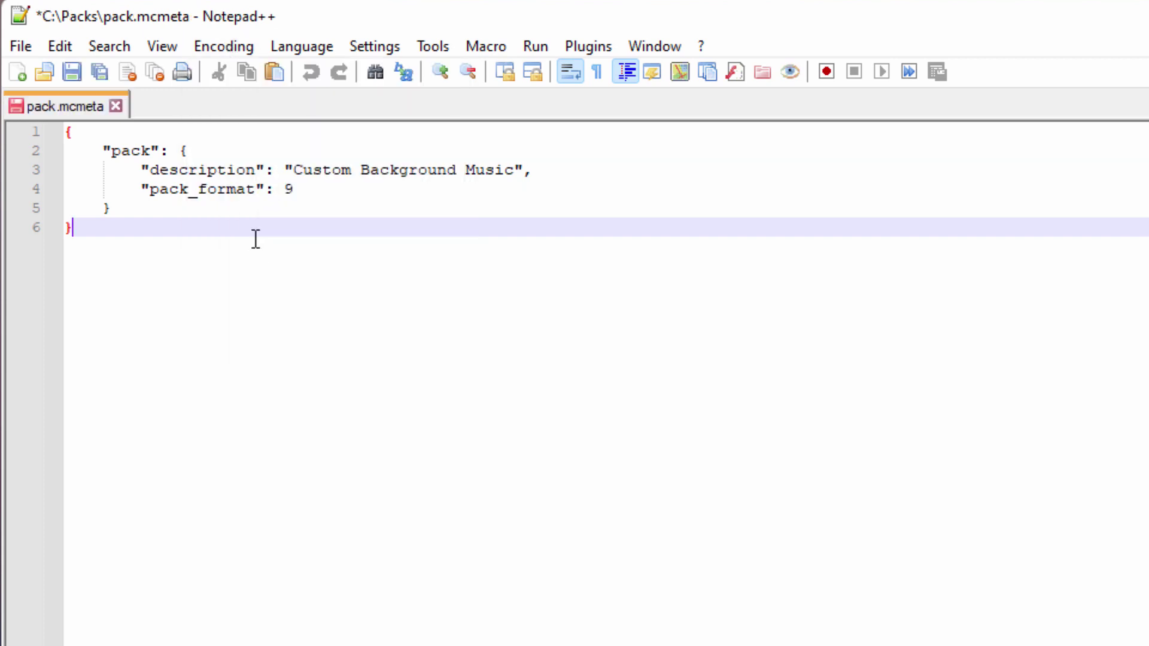
{"action": "key", "text": "ctrl+s"}
{"action": "left_click", "coordinate": [224, 48]}
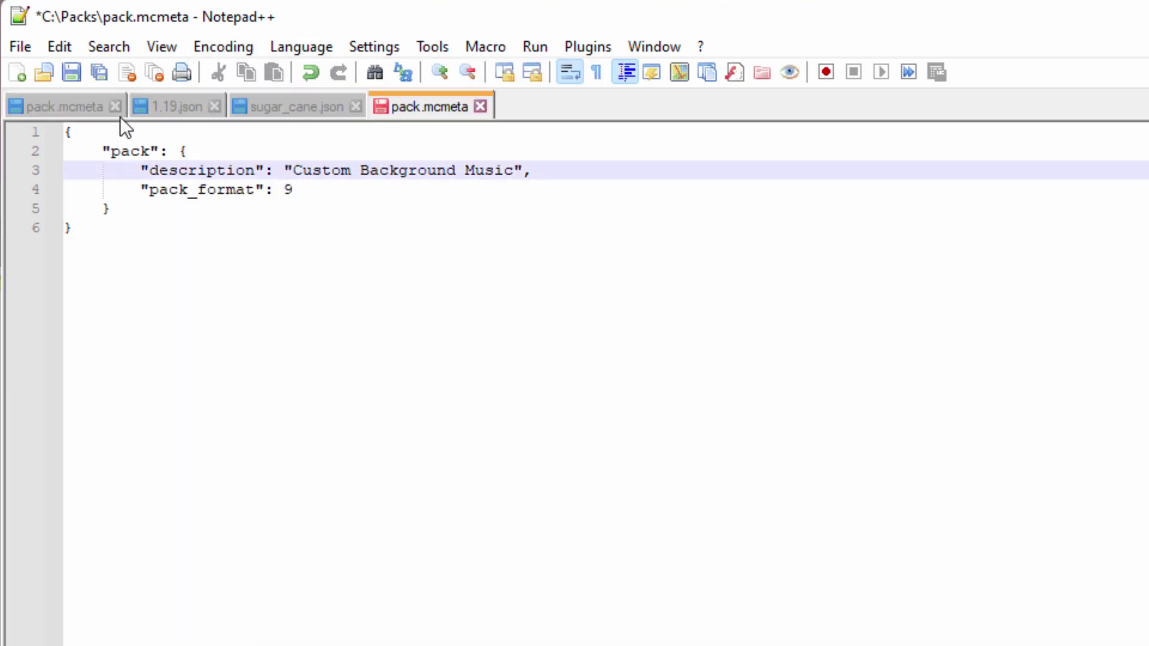
{"action": "left_click", "coordinate": [92, 74]}
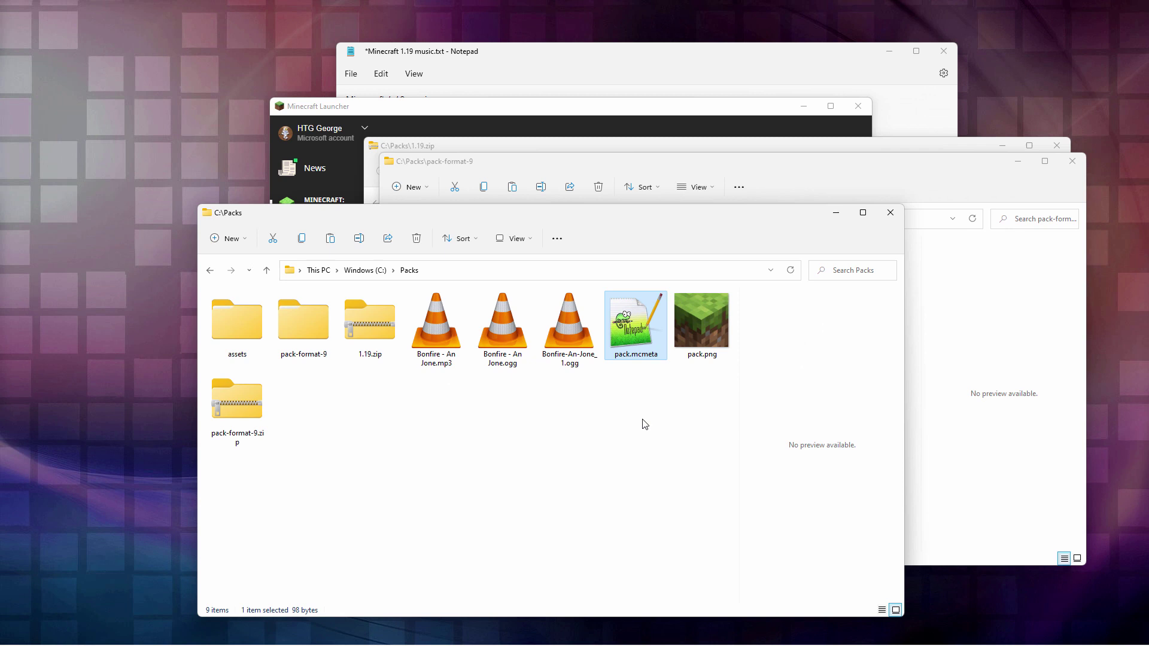
{"action": "left_click", "coordinate": [642, 428]}
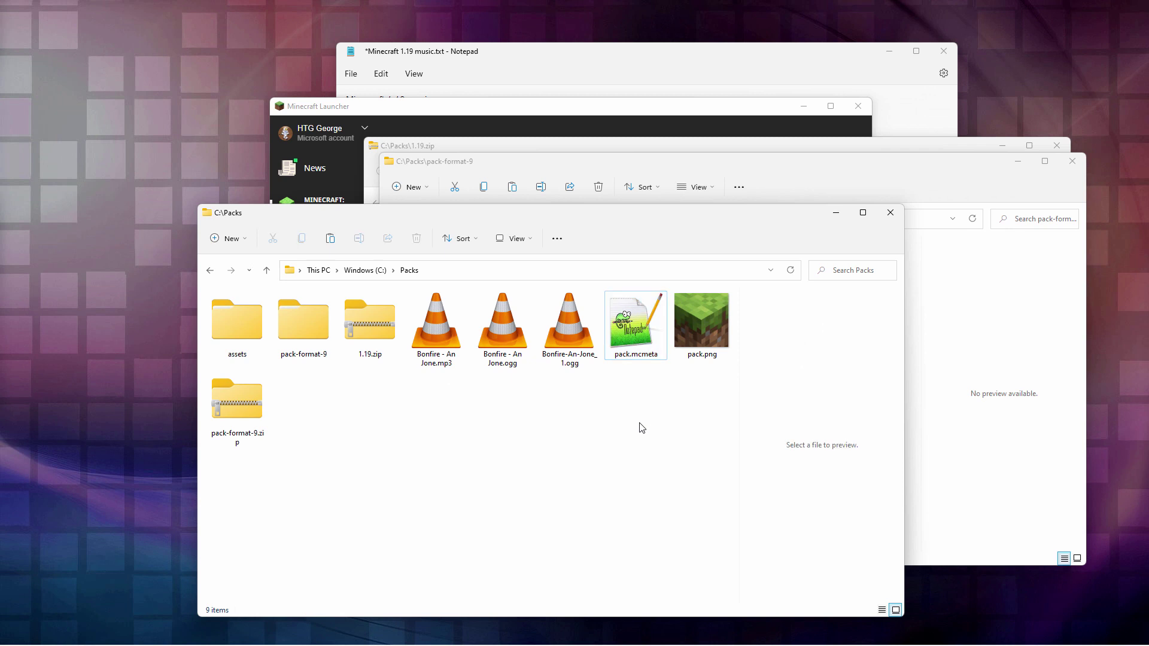
{"action": "left_click", "coordinate": [250, 336]}
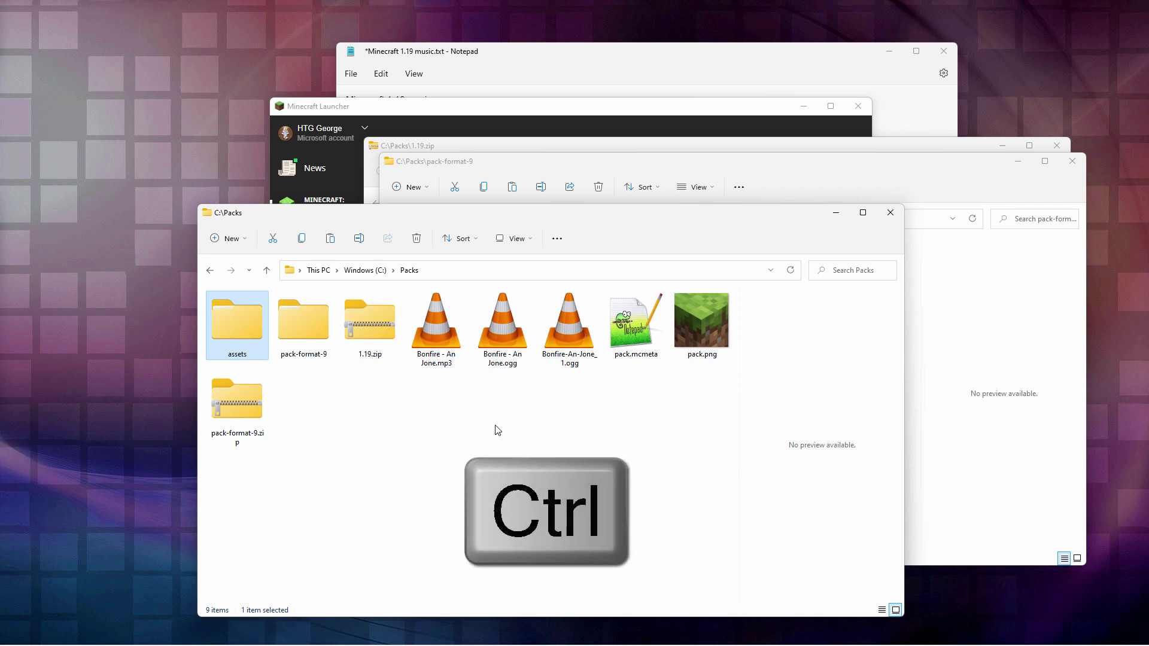
{"action": "left_click", "coordinate": [645, 358], "text": "ctrl"}
{"action": "left_click", "coordinate": [707, 336], "text": "ctrl"}
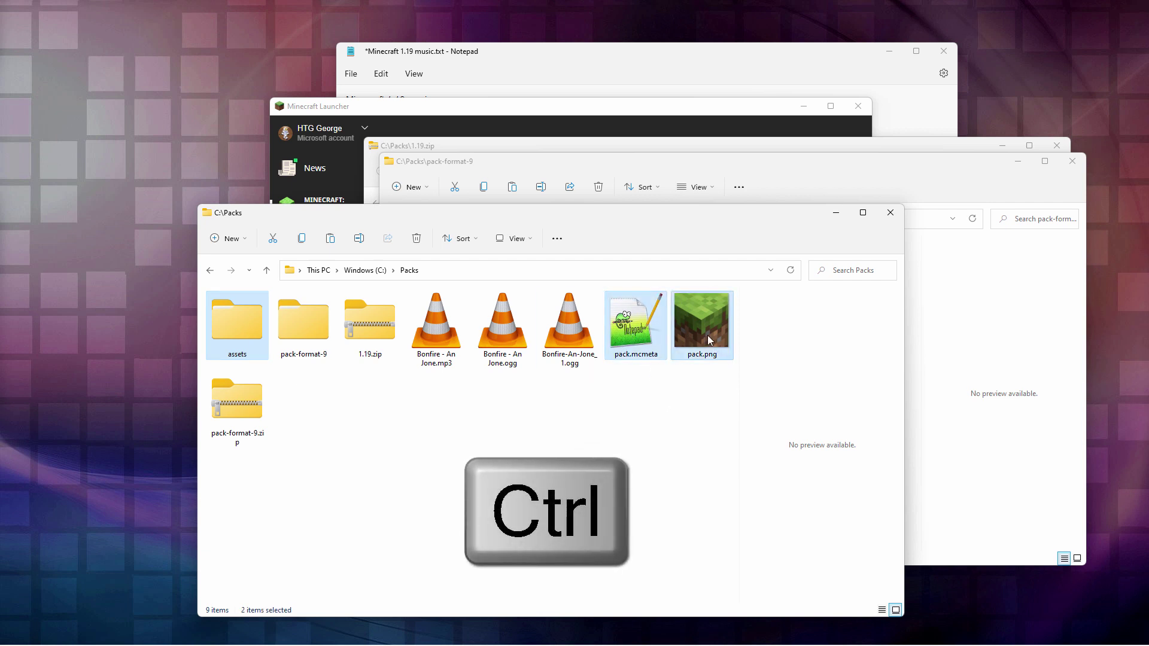
{"action": "right_click", "coordinate": [637, 318]}
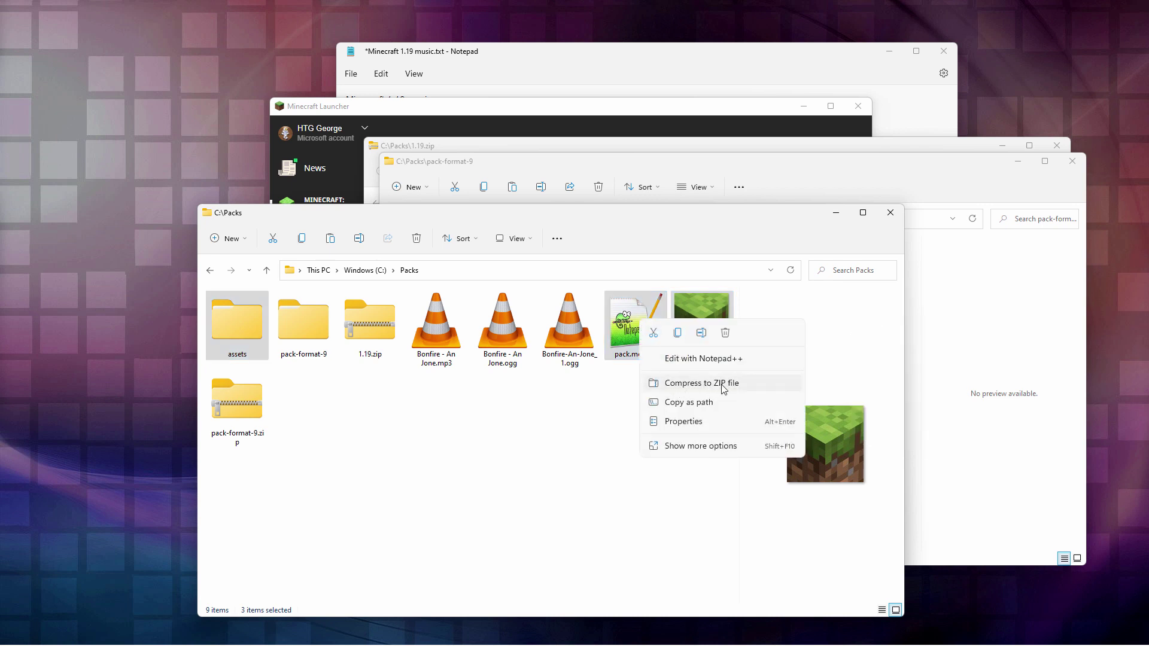
{"action": "left_click", "coordinate": [558, 466]}
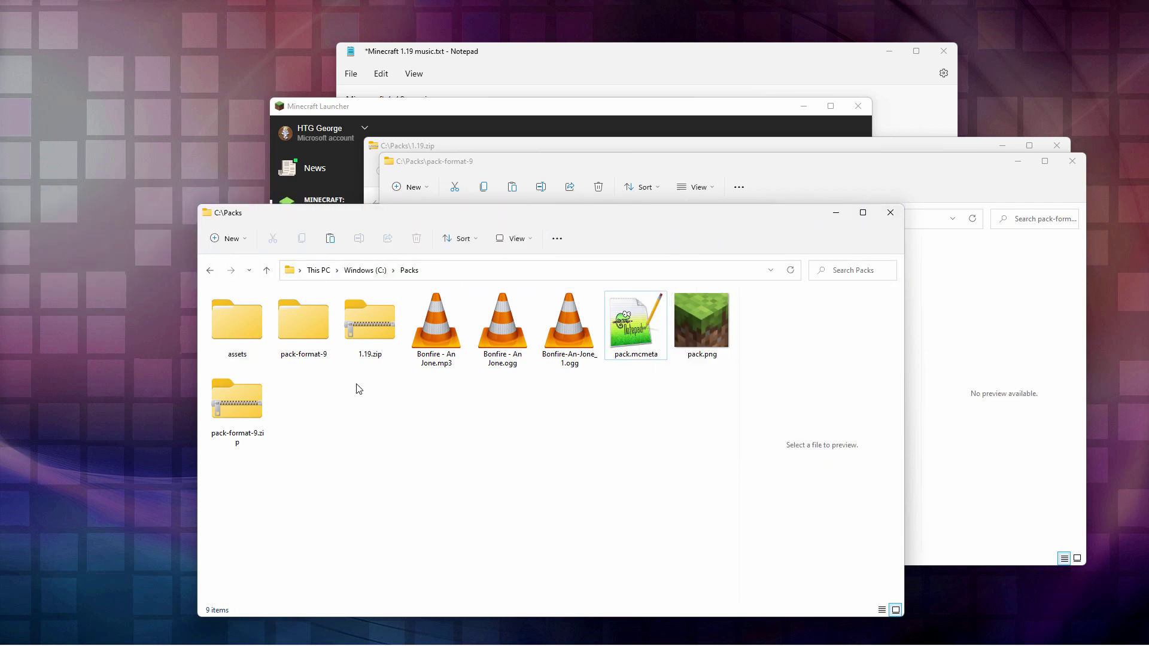
Step: Compress the assets folder, pack.mcmeta and pack.png together into one ZIP file in the Packs folder
{"action": "left_click", "coordinate": [243, 333]}
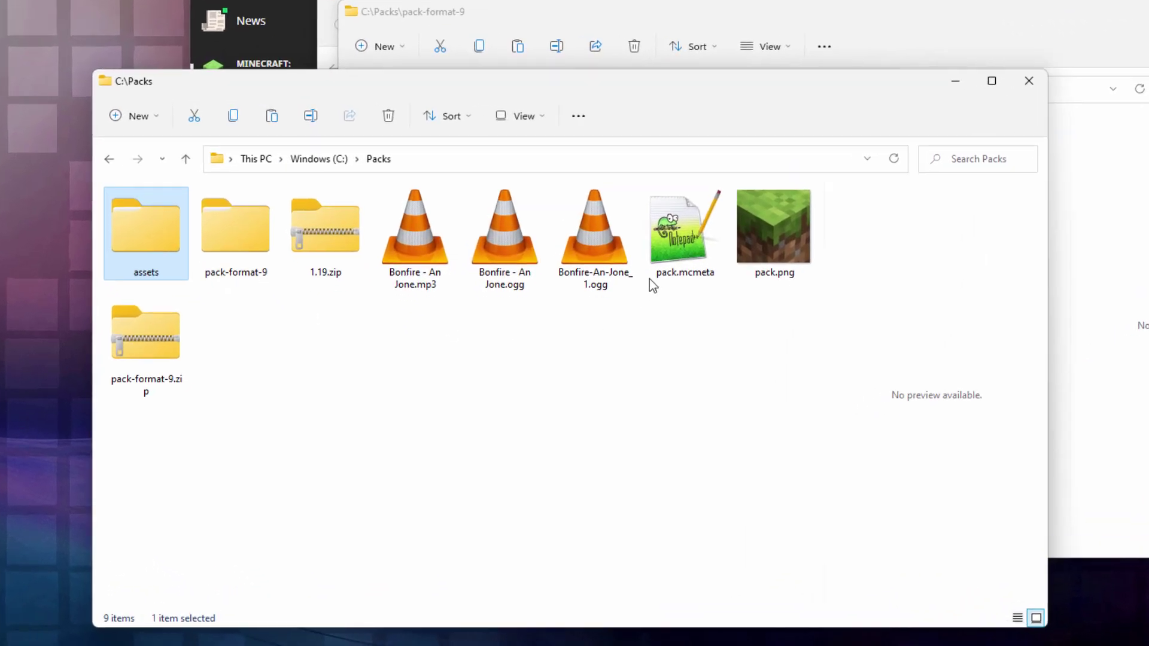
{"action": "left_click", "coordinate": [636, 326], "text": "ctrl"}
{"action": "left_click", "coordinate": [715, 325], "text": "ctrl"}
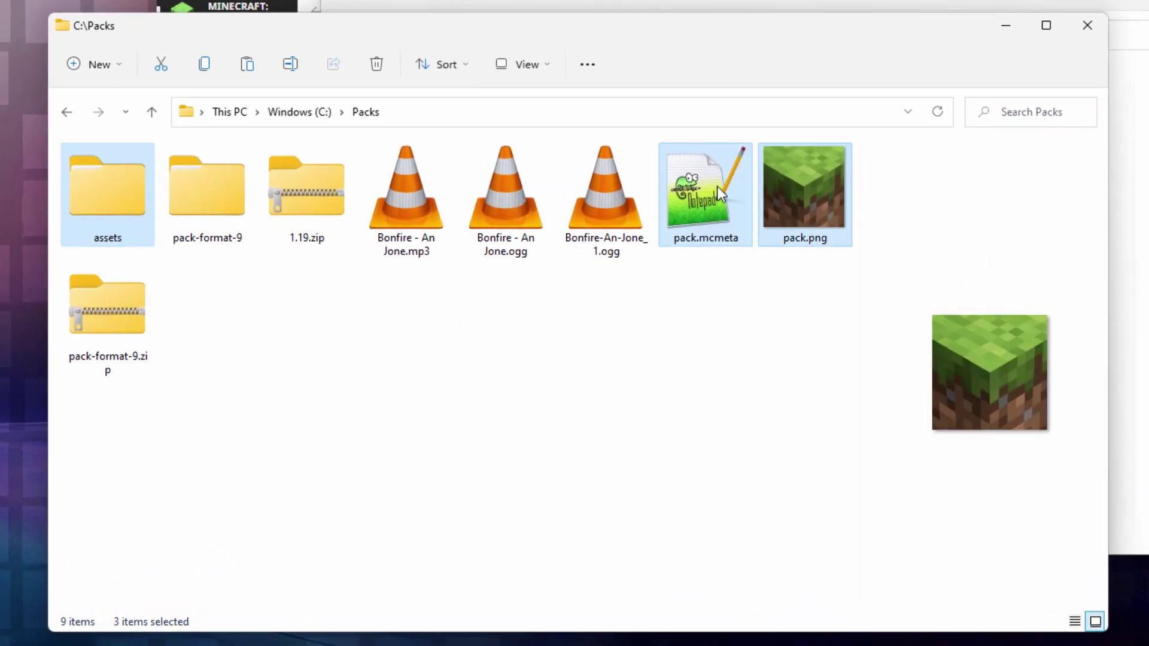
{"action": "right_click", "coordinate": [686, 175]}
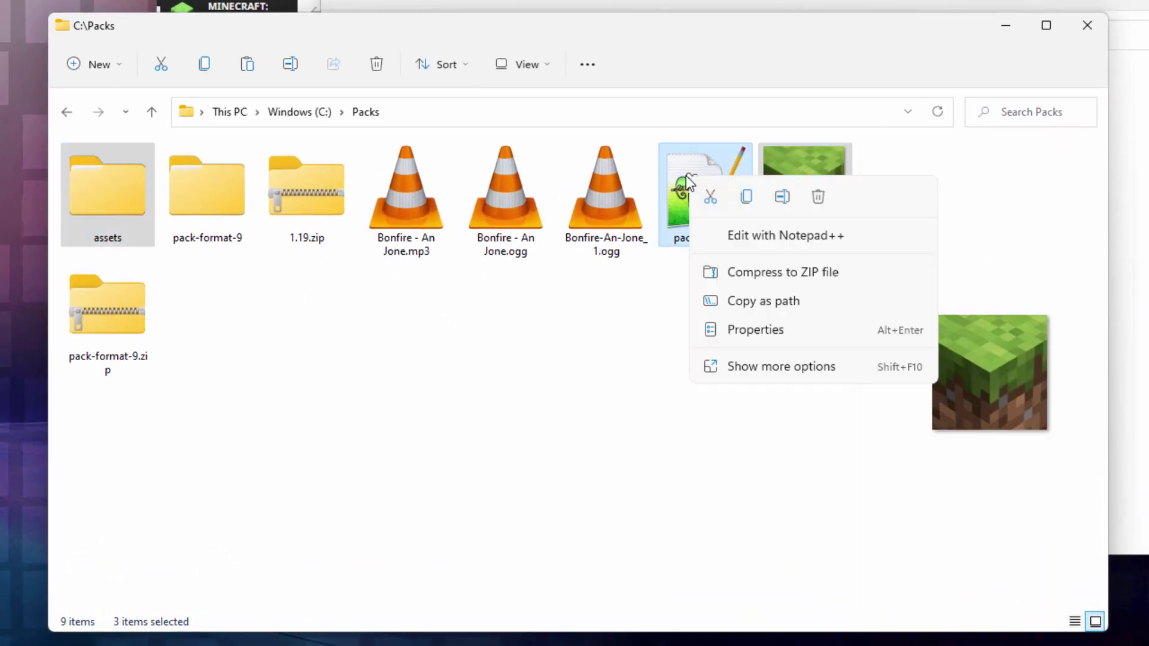
{"action": "left_click", "coordinate": [743, 273]}
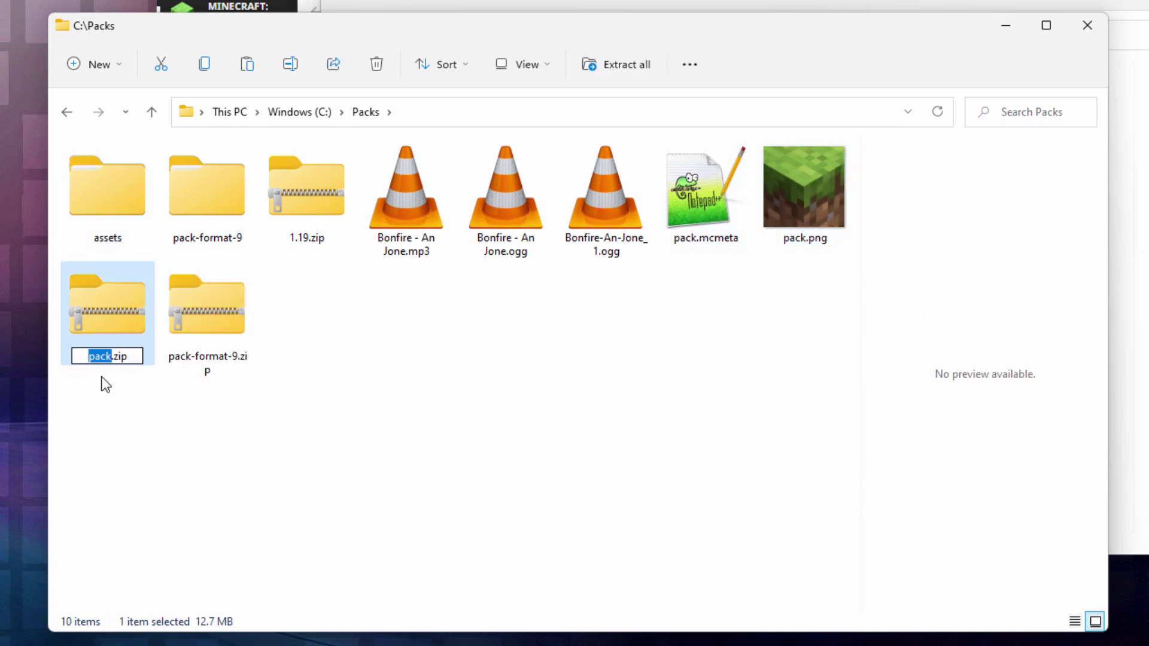
Step: Name the new ZIP file "Custom Background Music 19.zip"
{"action": "type", "text": "Custom"}
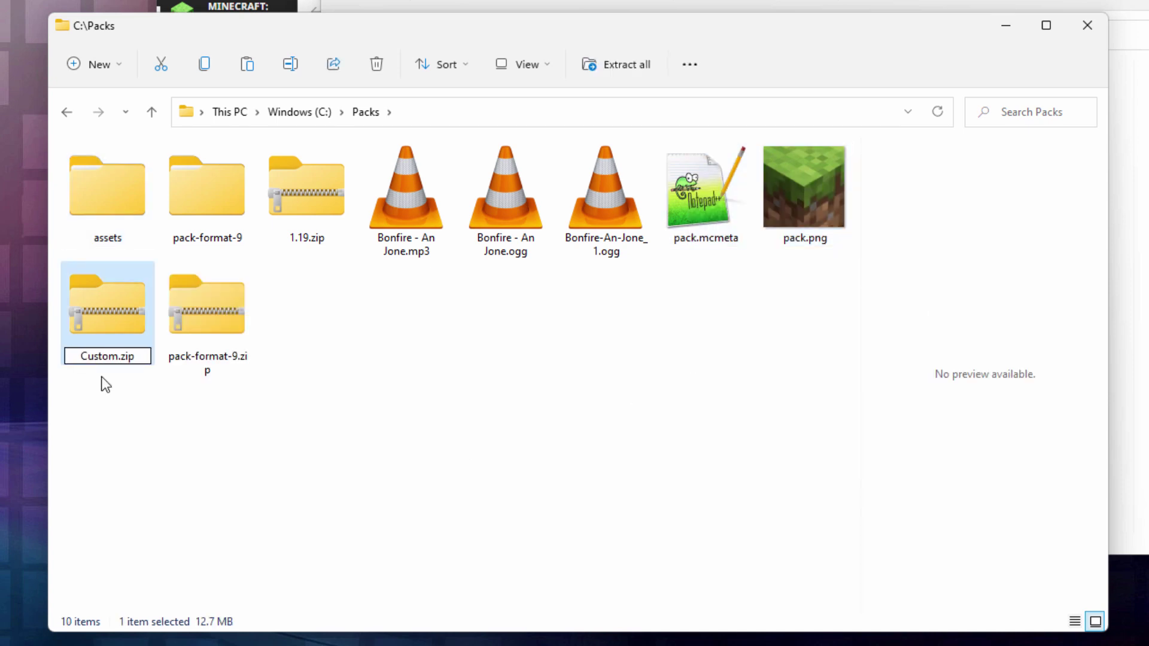
{"action": "type", "text": " Background"}
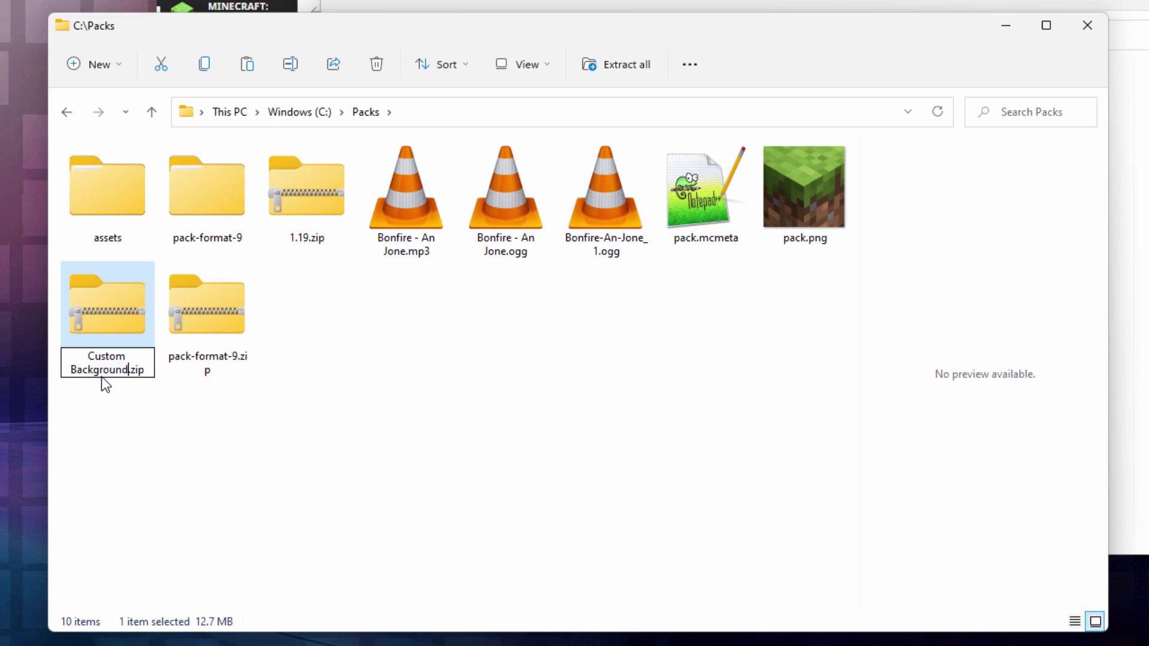
{"action": "type", "text": " Music"}
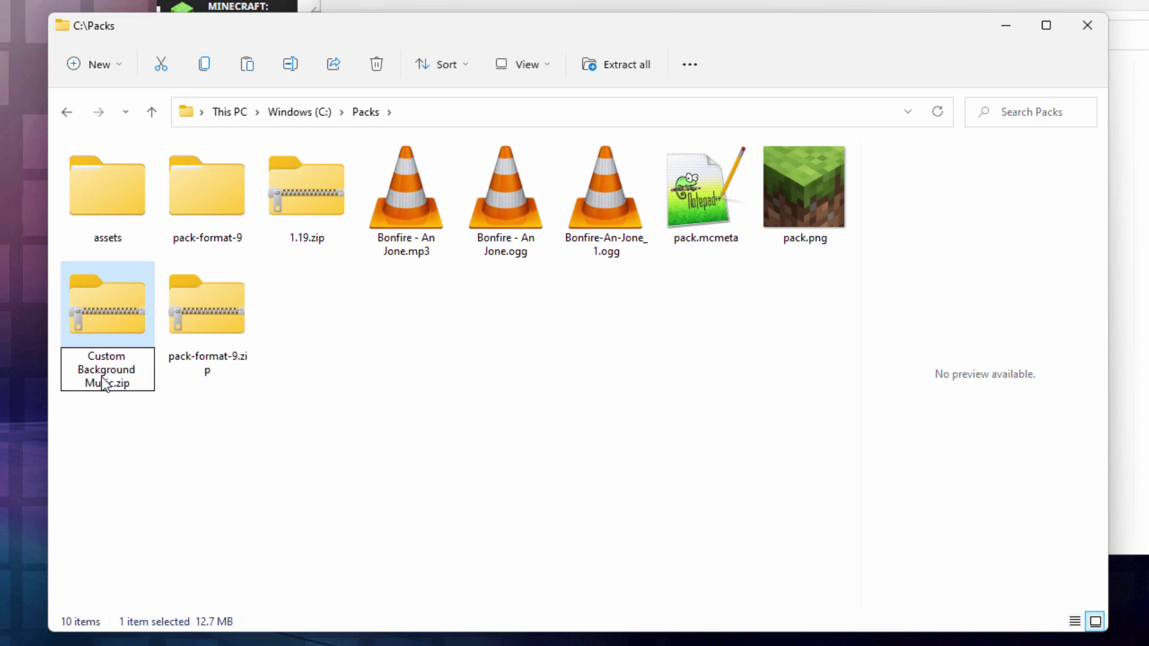
{"action": "type", "text": " 1.19"}
{"action": "left_click", "coordinate": [131, 441]}
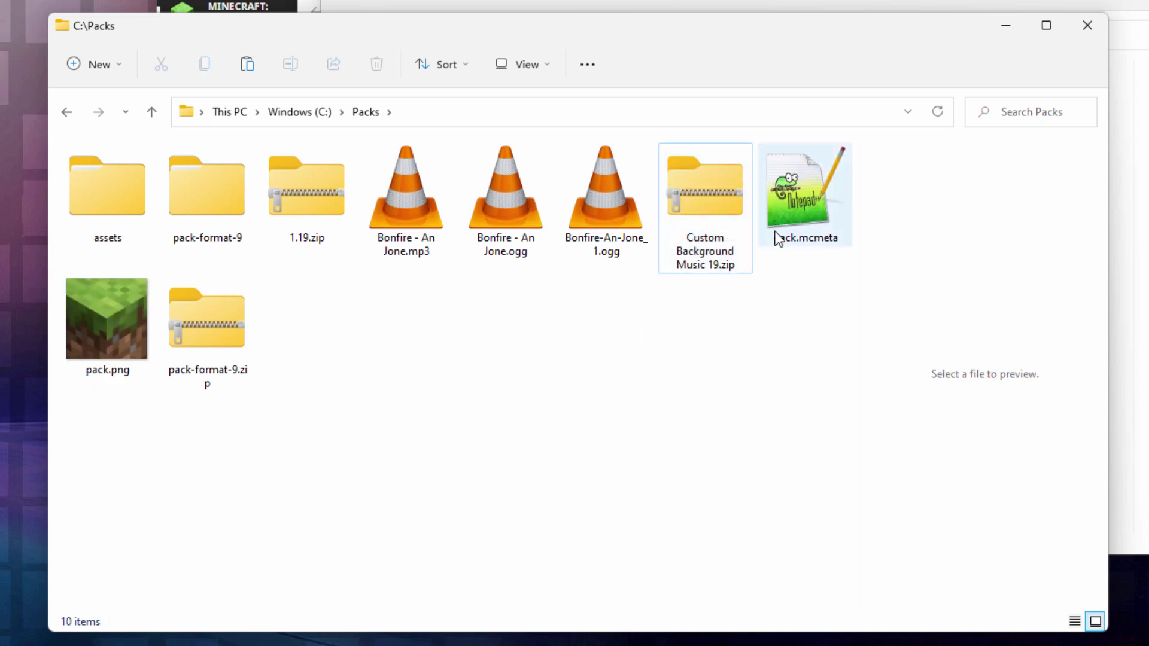
Step: Switch to the Minecraft Launcher and open the resourcepacks folder inside the Latest release 1.19 installation's game folder
{"action": "left_click", "coordinate": [709, 263]}
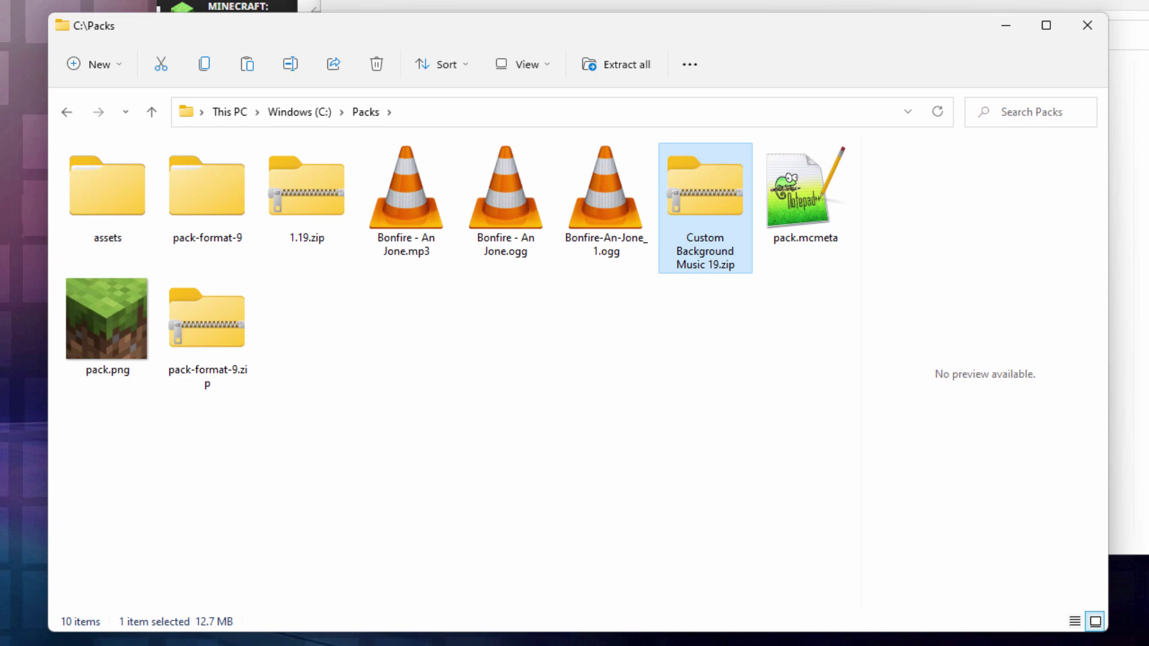
{"action": "key", "text": "alt+Tab"}
{"action": "mouse_move", "coordinate": [646, 189]}
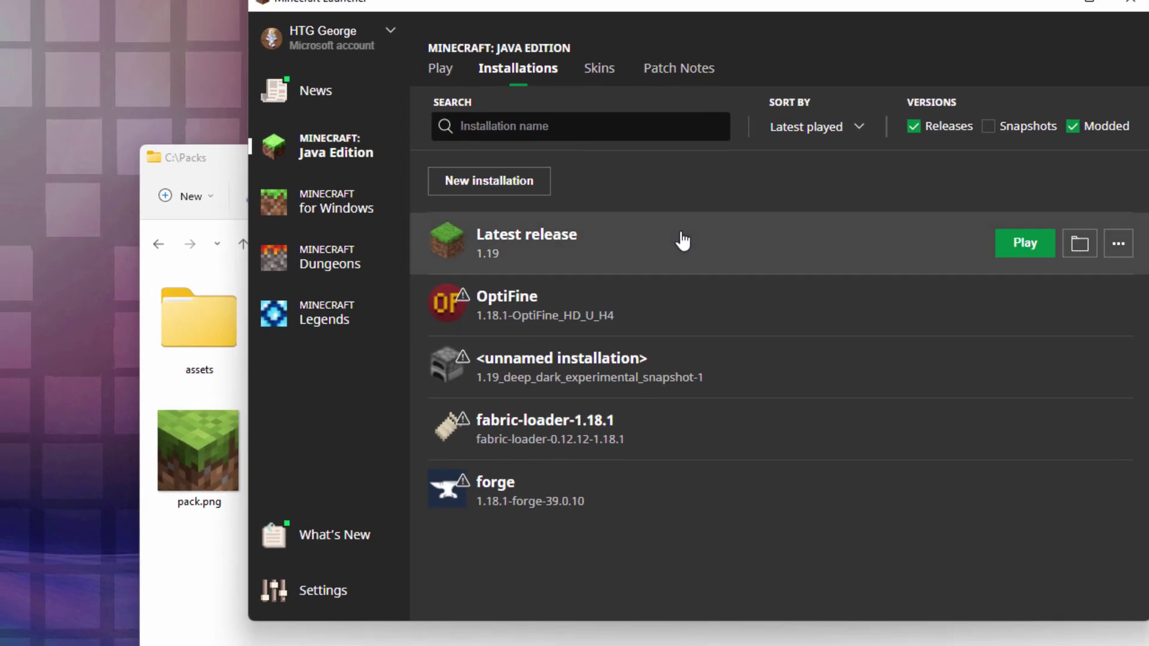
{"action": "left_click", "coordinate": [1080, 243]}
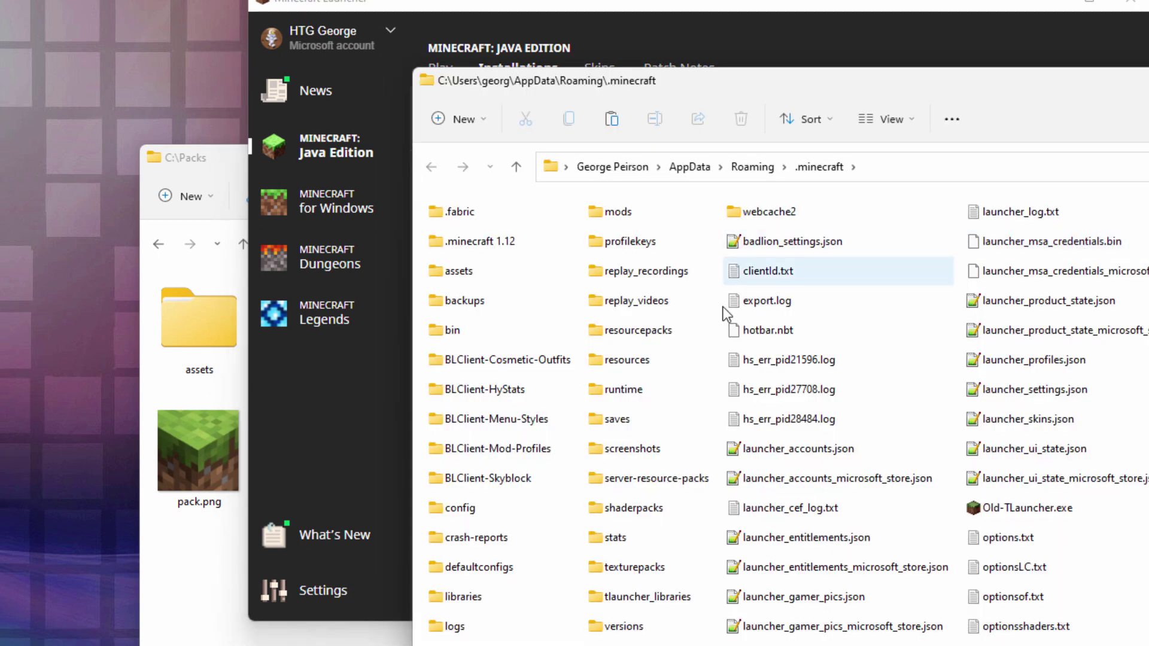
{"action": "double_click", "coordinate": [612, 338]}
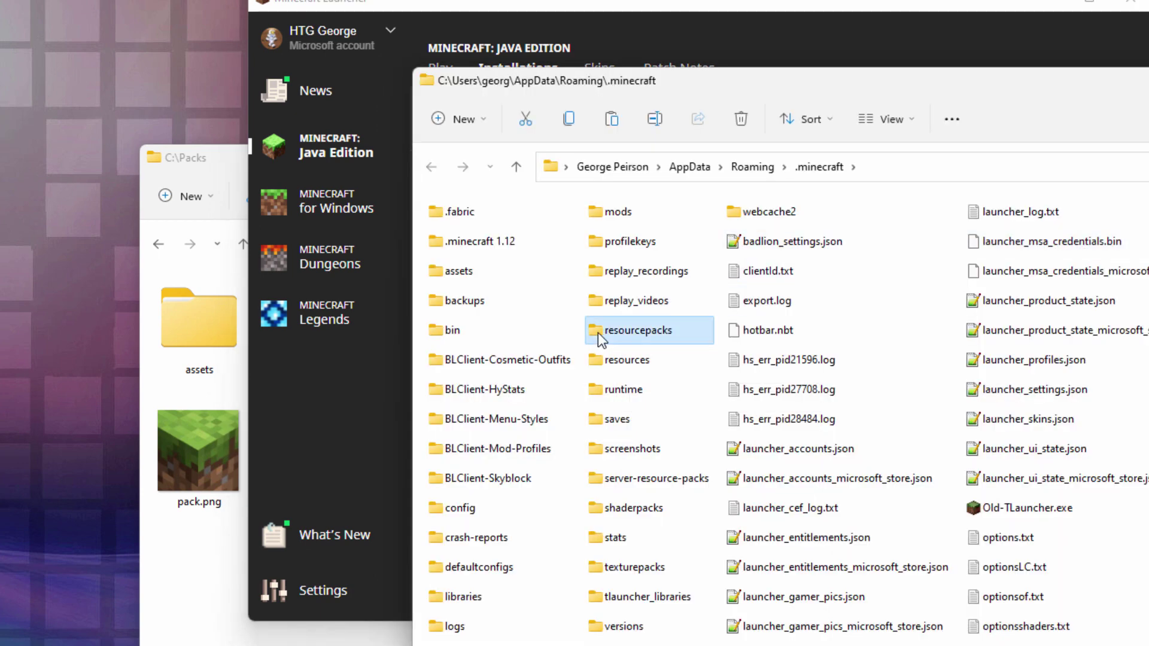
Step: Arrange the Packs and resourcepacks folder windows side by side and move Custom Background Music 19.zip into resourcepacks
{"action": "left_click_drag", "start_coordinate": [767, 95], "coordinate": [368, 48]}
{"action": "left_click", "coordinate": [892, 643]}
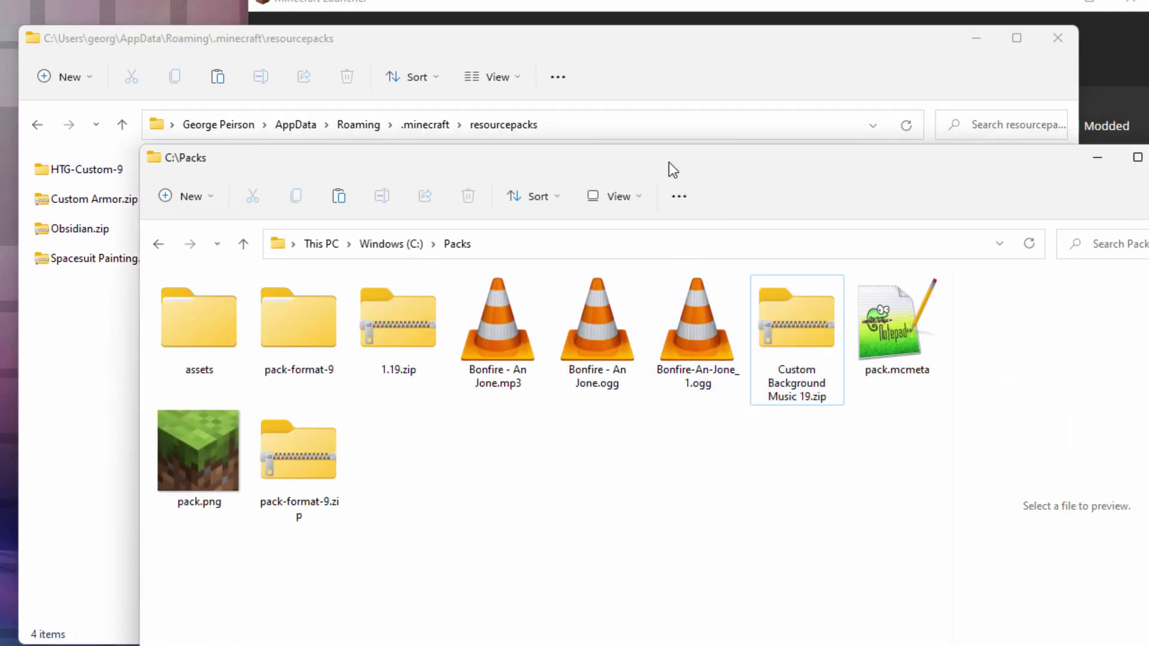
{"action": "left_click_drag", "start_coordinate": [669, 169], "coordinate": [854, 145]}
{"action": "left_click_drag", "start_coordinate": [1025, 333], "coordinate": [162, 394]}
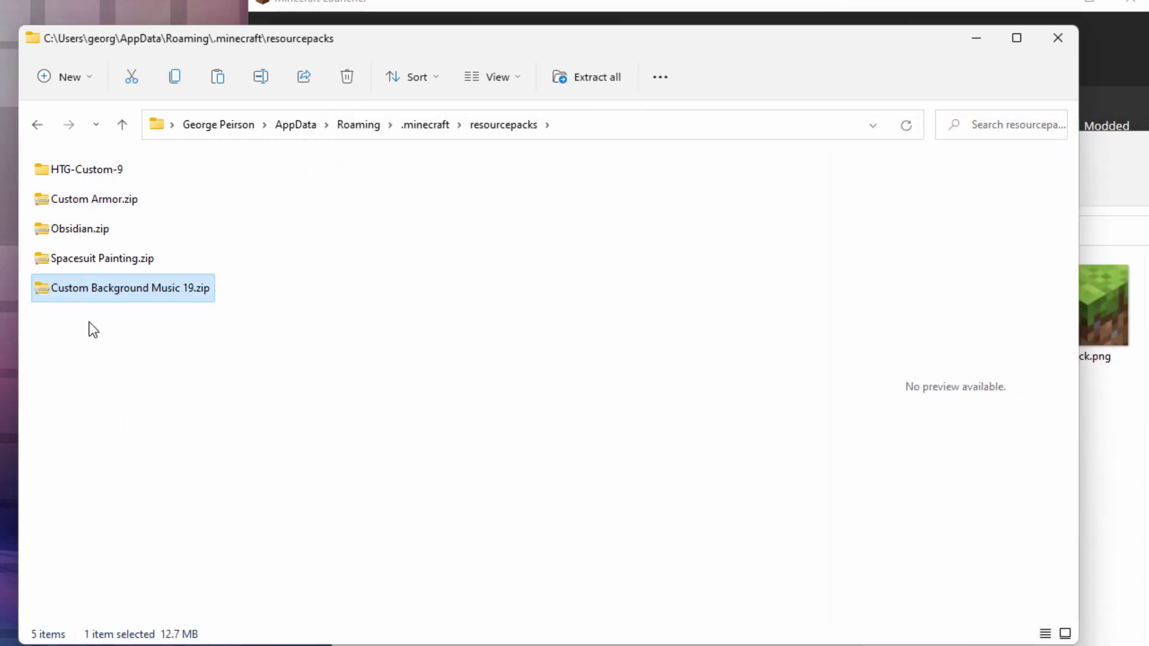
Step: Return to the Minecraft Launcher and start Java Edition with the Latest release 1.19
{"action": "left_click", "coordinate": [976, 38]}
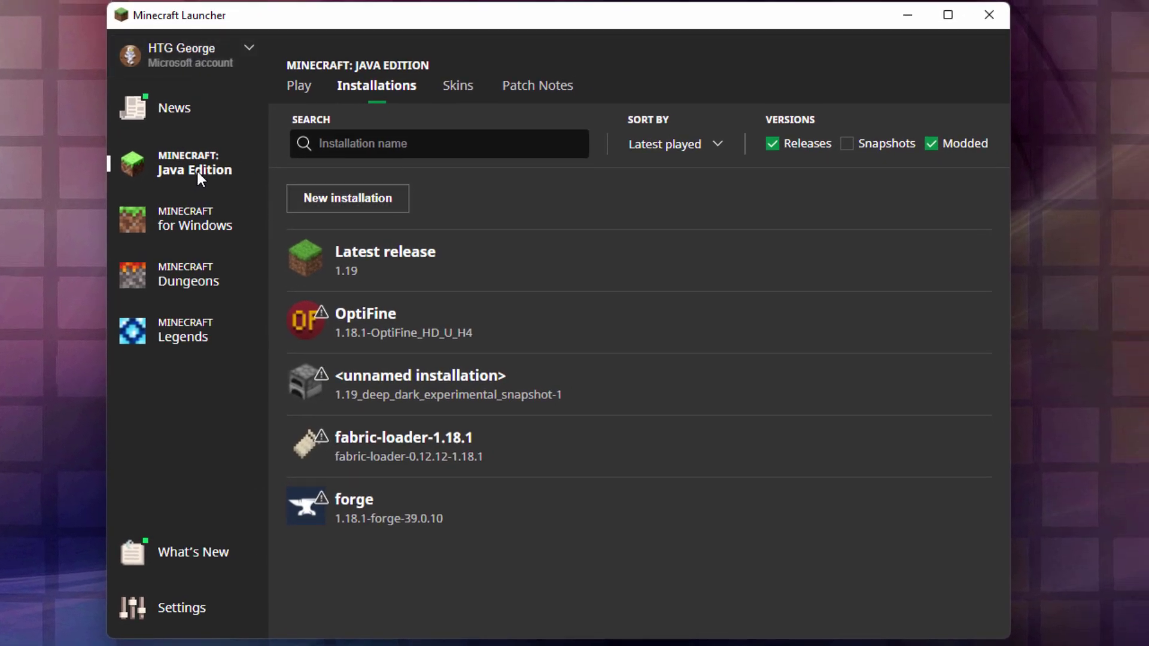
{"action": "left_click", "coordinate": [298, 87]}
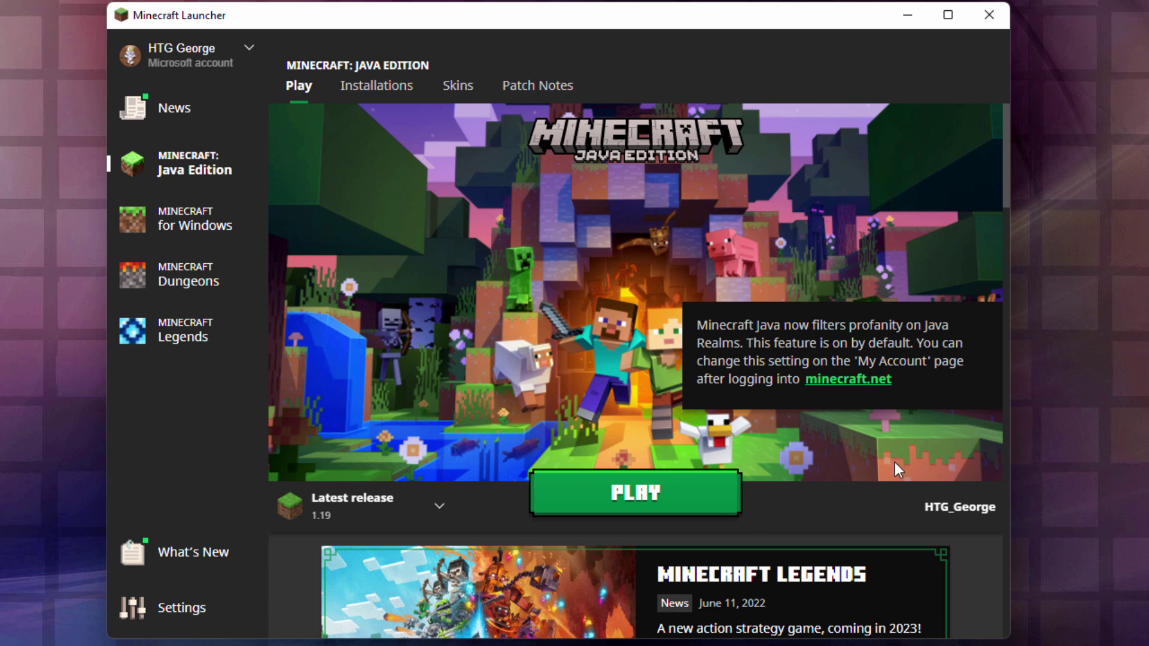
{"action": "left_click", "coordinate": [662, 490]}
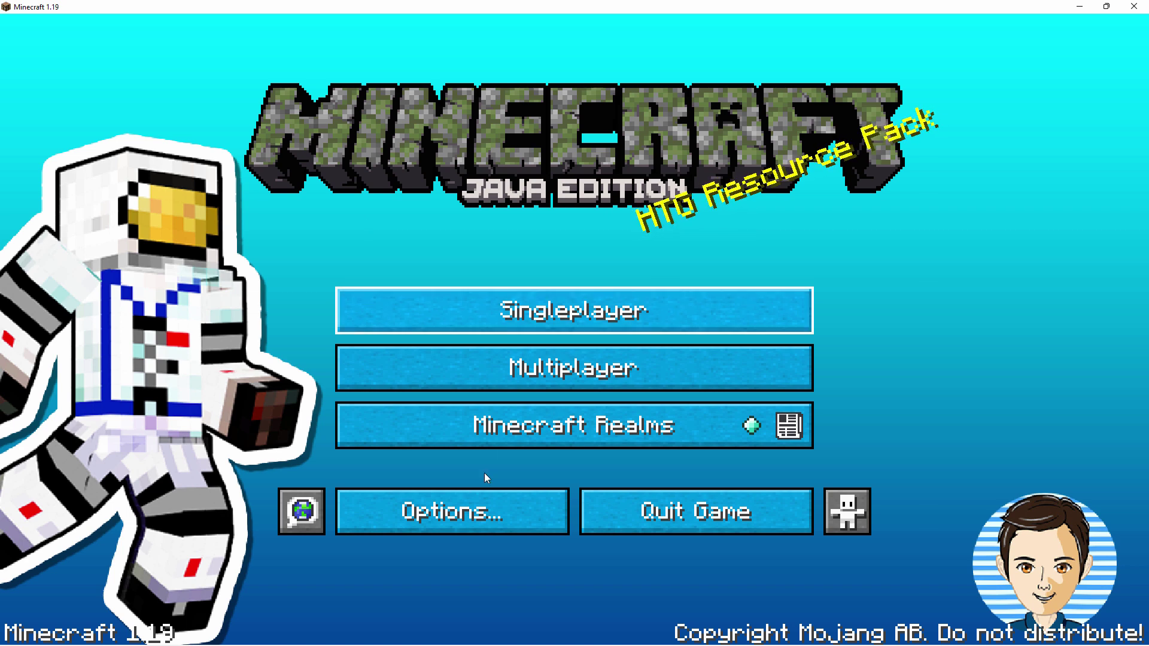
Step: Enable the Custom Background Music 19.zip resource pack in the game options and apply the selection
{"action": "left_click", "coordinate": [460, 511]}
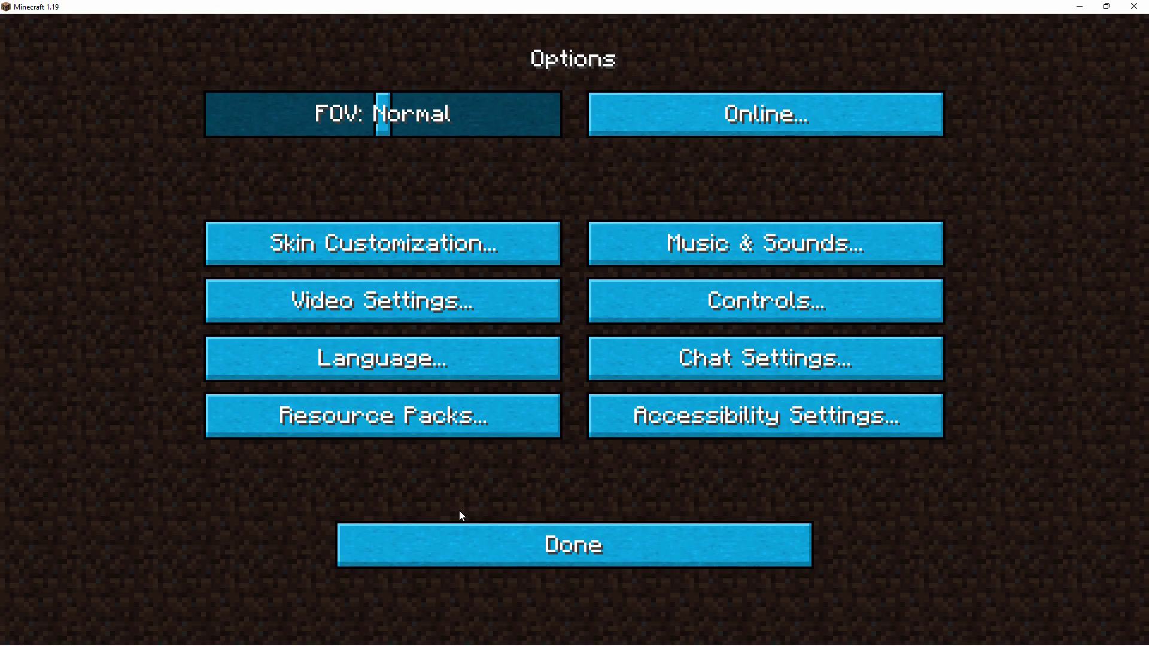
{"action": "left_click", "coordinate": [397, 416]}
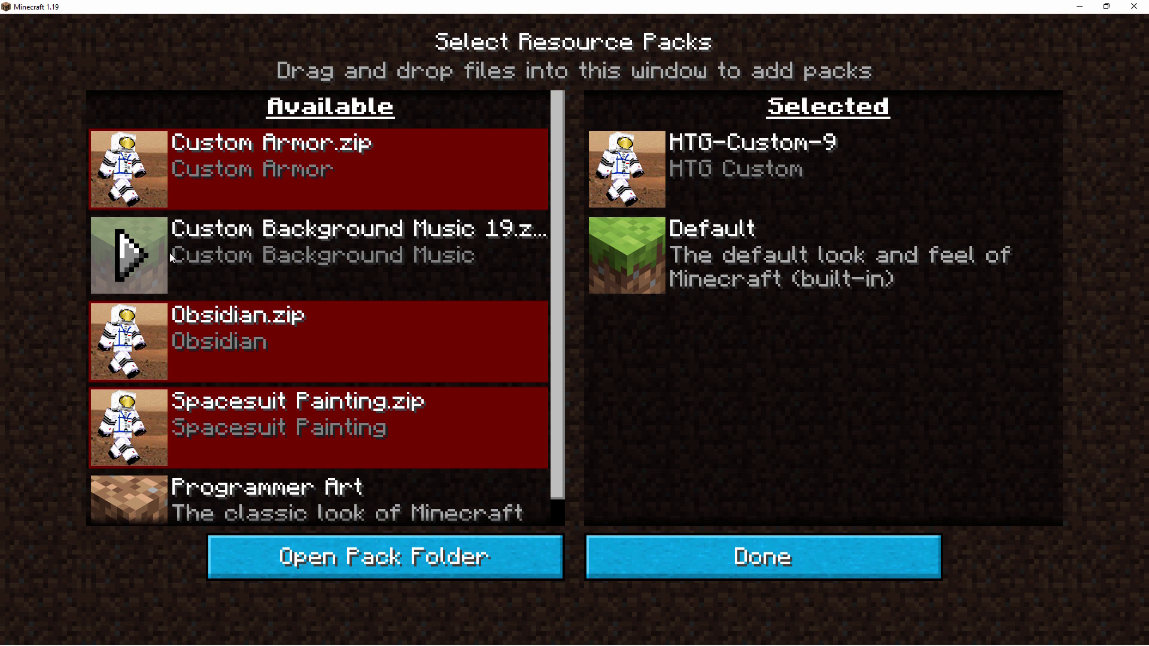
{"action": "left_click", "coordinate": [132, 254]}
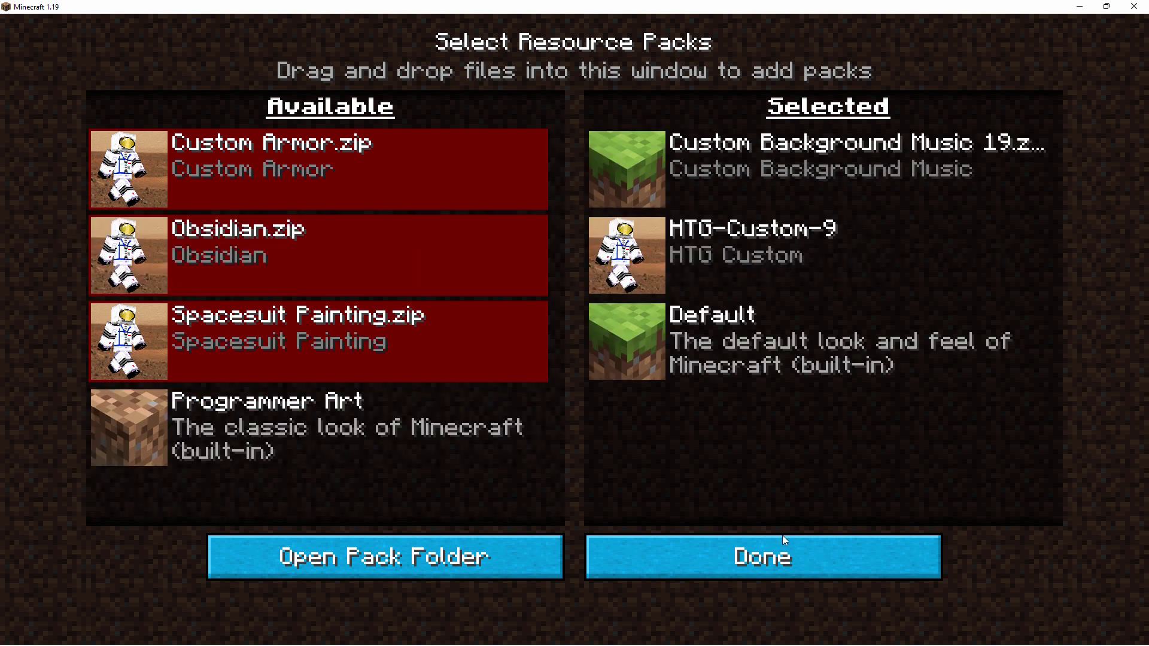
{"action": "left_click", "coordinate": [781, 551]}
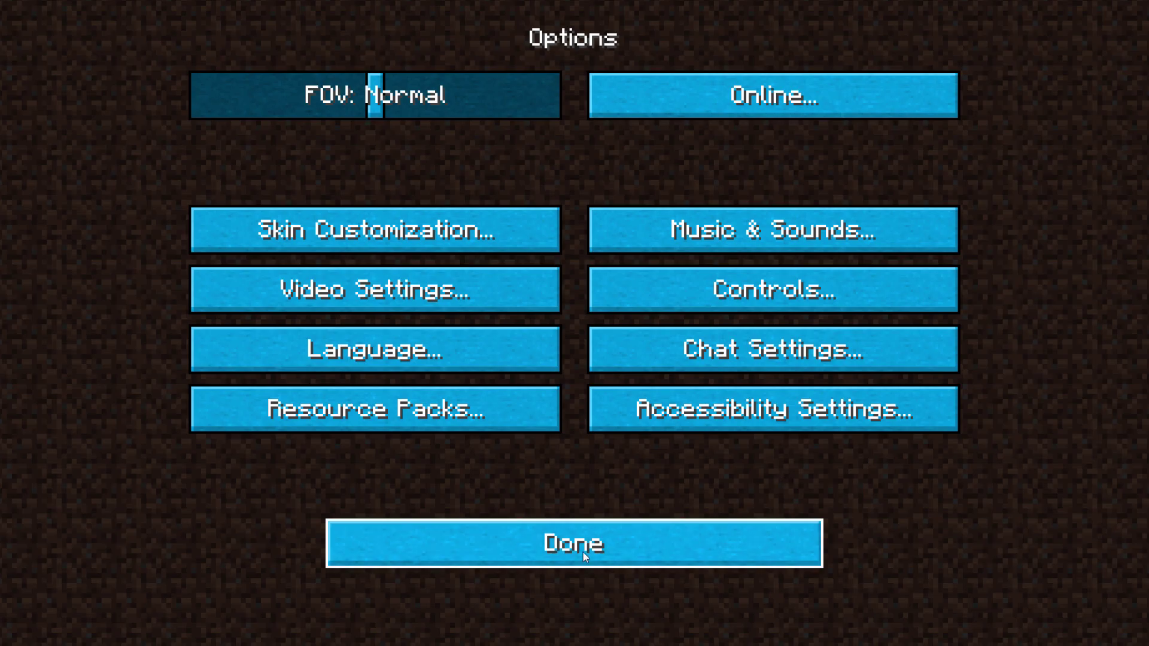
Step: Leave the options and load the singleplayer world named Main World
{"action": "left_click", "coordinate": [583, 551]}
{"action": "left_click", "coordinate": [538, 299]}
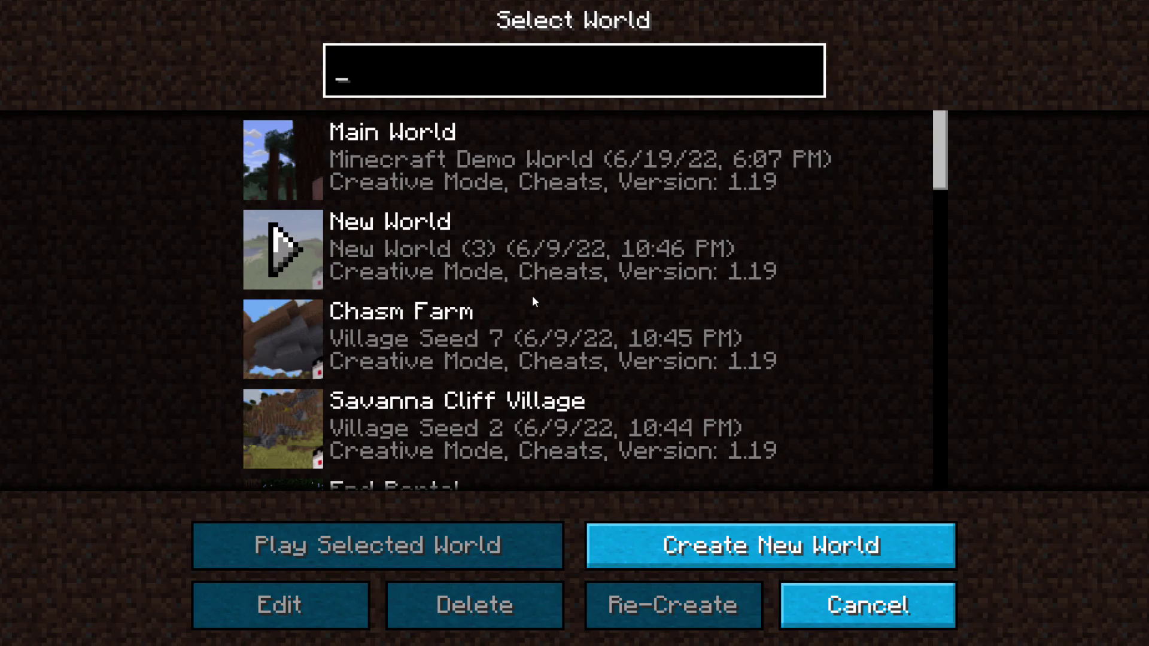
{"action": "left_click", "coordinate": [295, 151]}
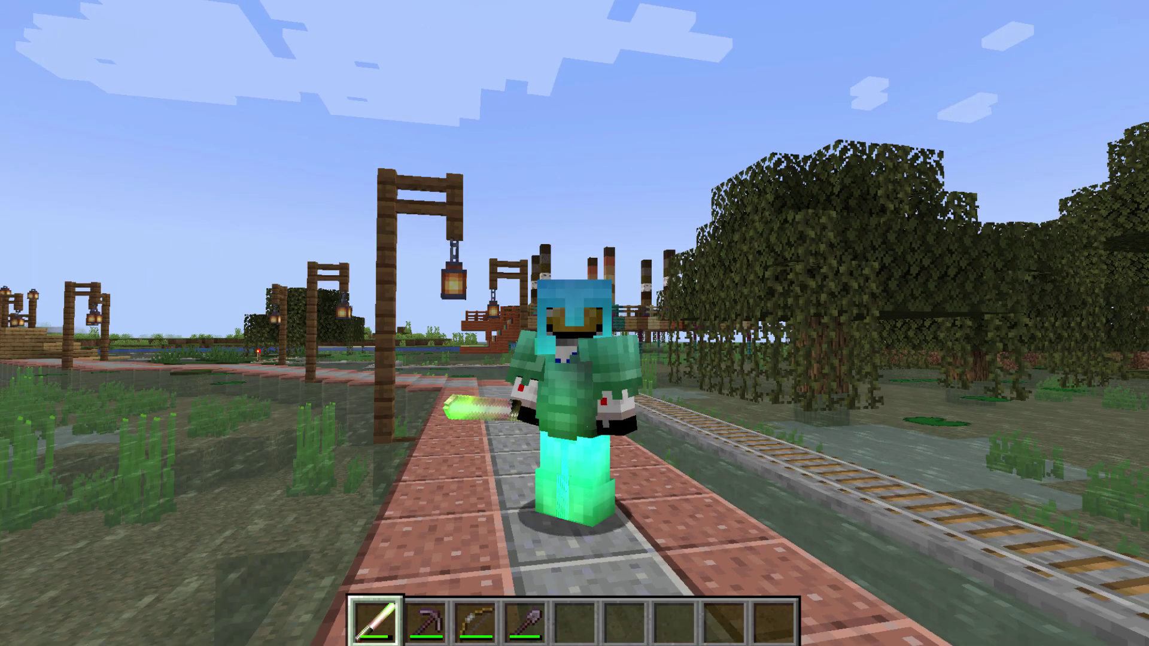